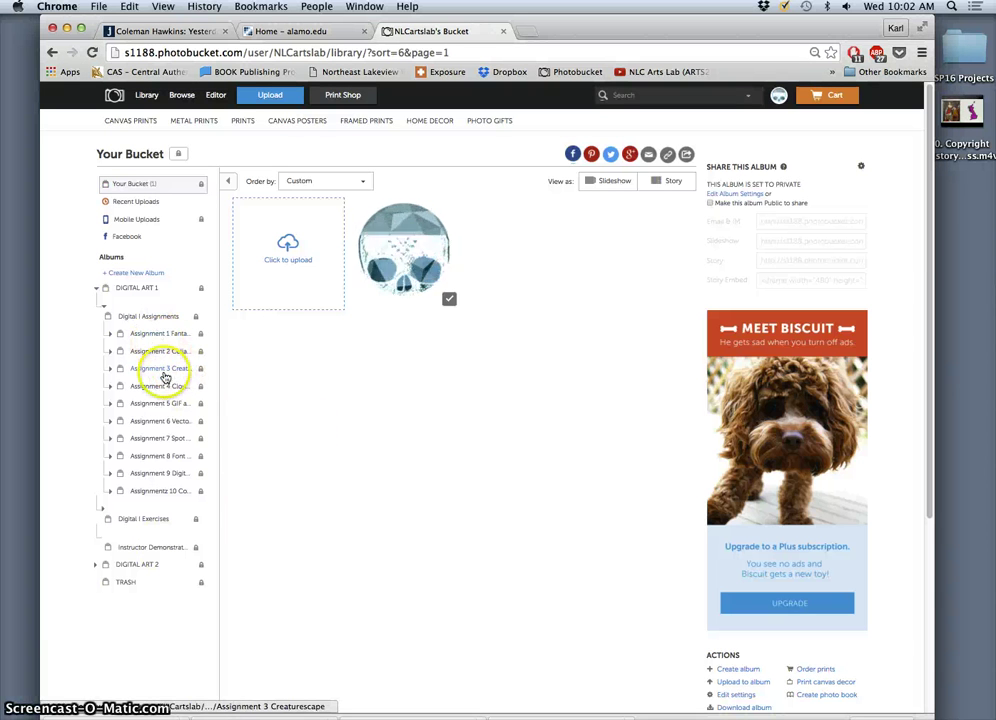
Browse the Assignment 1, Assignment 2 and Assignment 3 Creaturescape albums in the sidebar.
{"action": "left_click", "coordinate": [160, 334]}
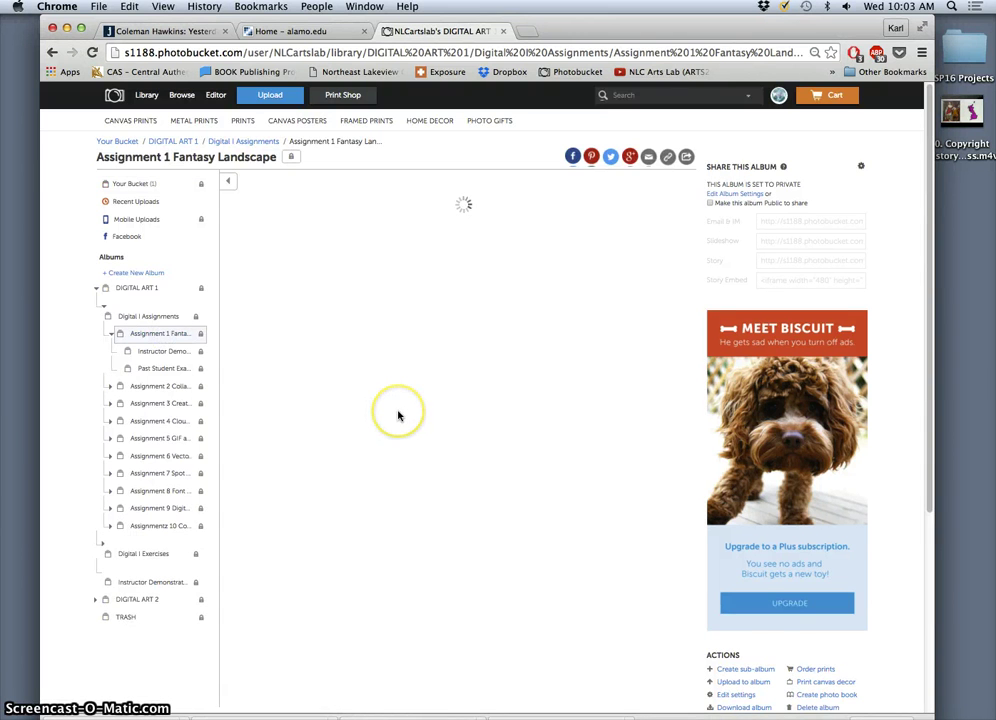
{"action": "scroll", "coordinate": [398, 415], "scroll_direction": "down", "scroll_amount": 2}
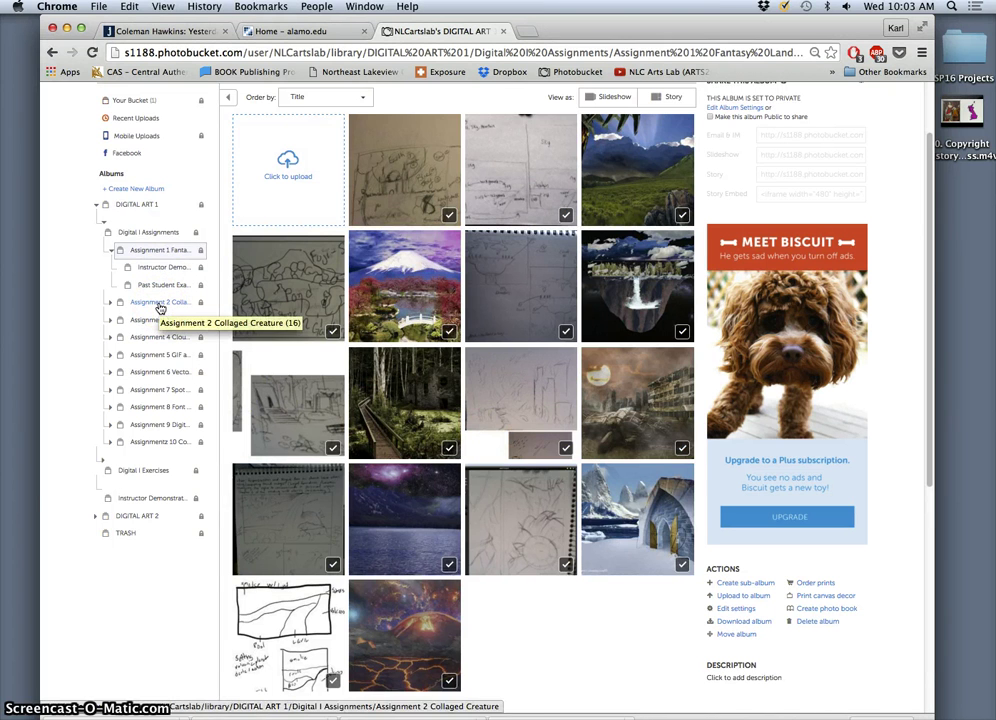
{"action": "left_click", "coordinate": [158, 304]}
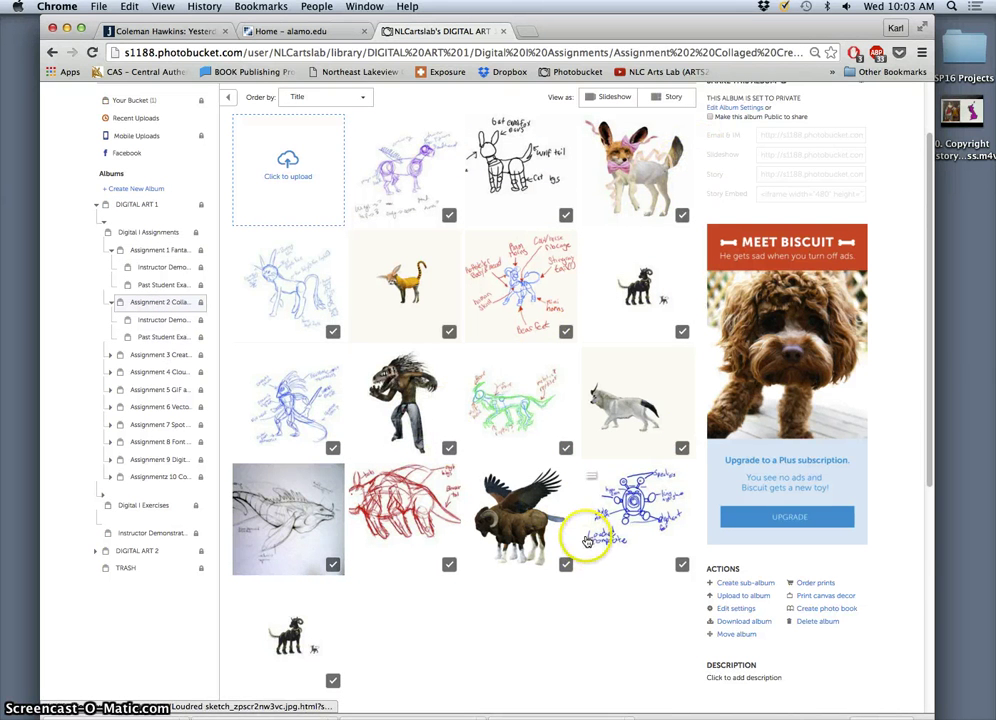
{"action": "left_click", "coordinate": [160, 354]}
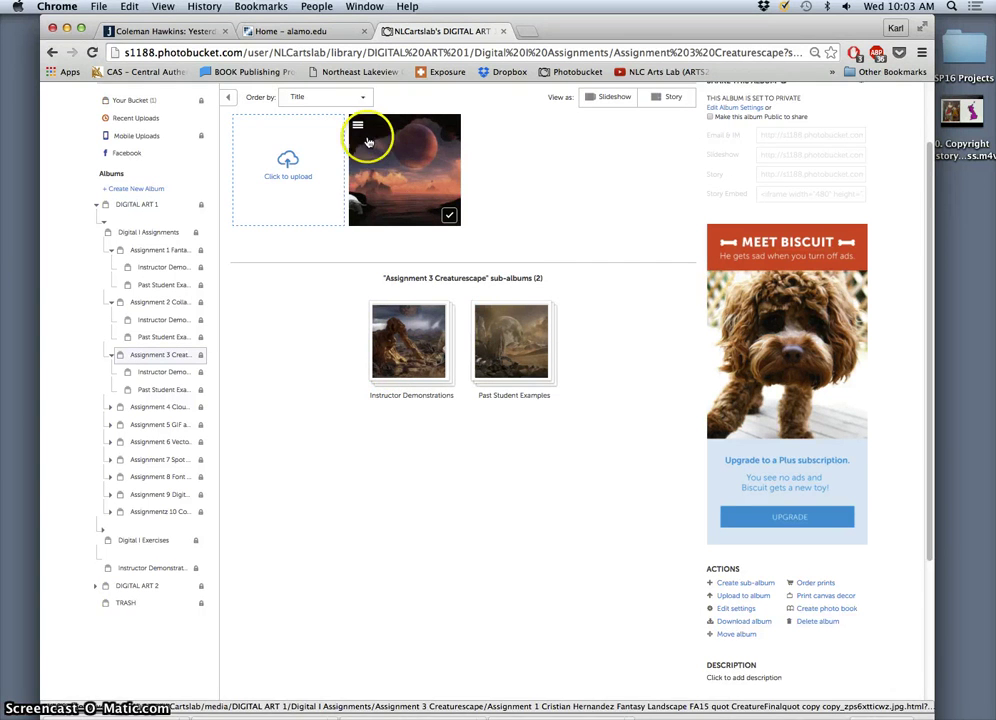
Permanently delete the stray photo and open the Instructor Demonstrations sub-album.
{"action": "left_click", "coordinate": [358, 126]}
{"action": "key", "text": "Delete"}
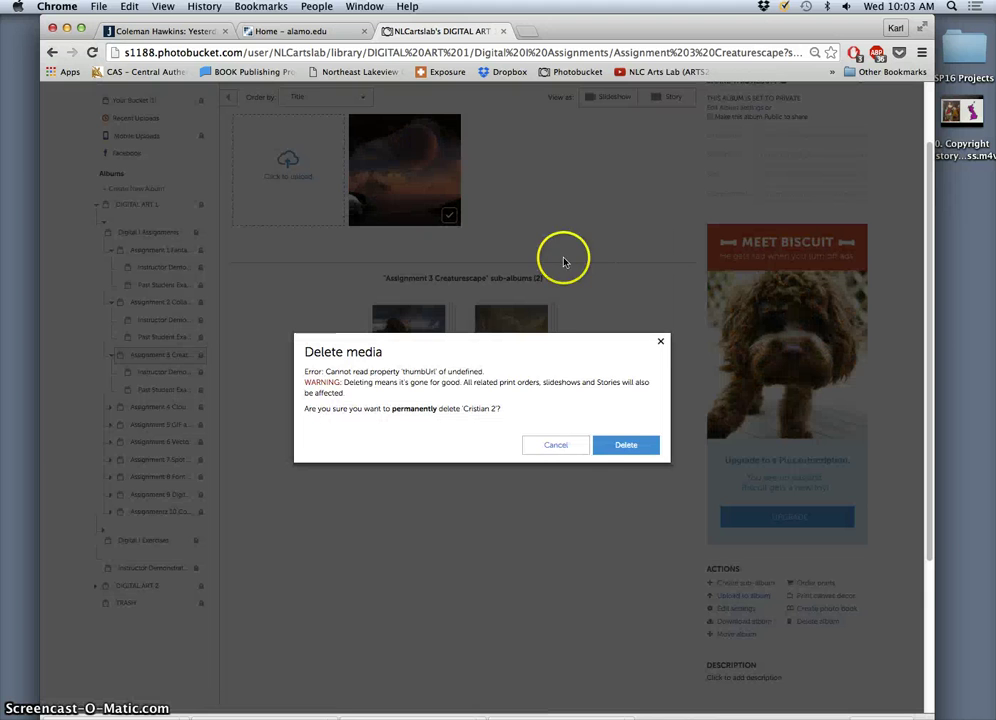
{"action": "left_click", "coordinate": [621, 447]}
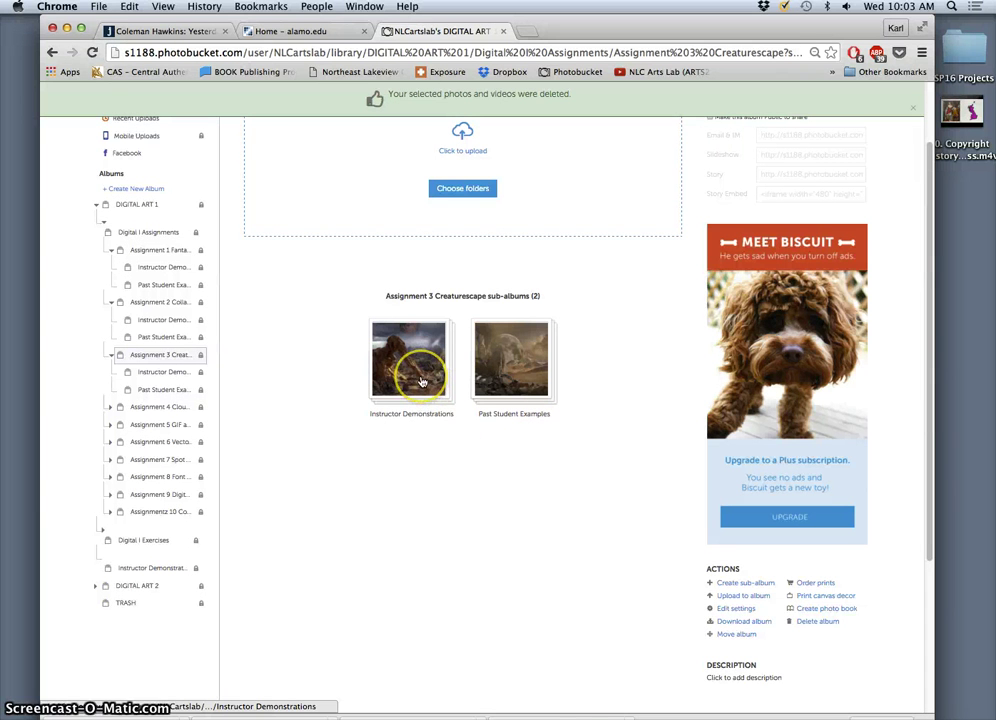
{"action": "left_click", "coordinate": [554, 394]}
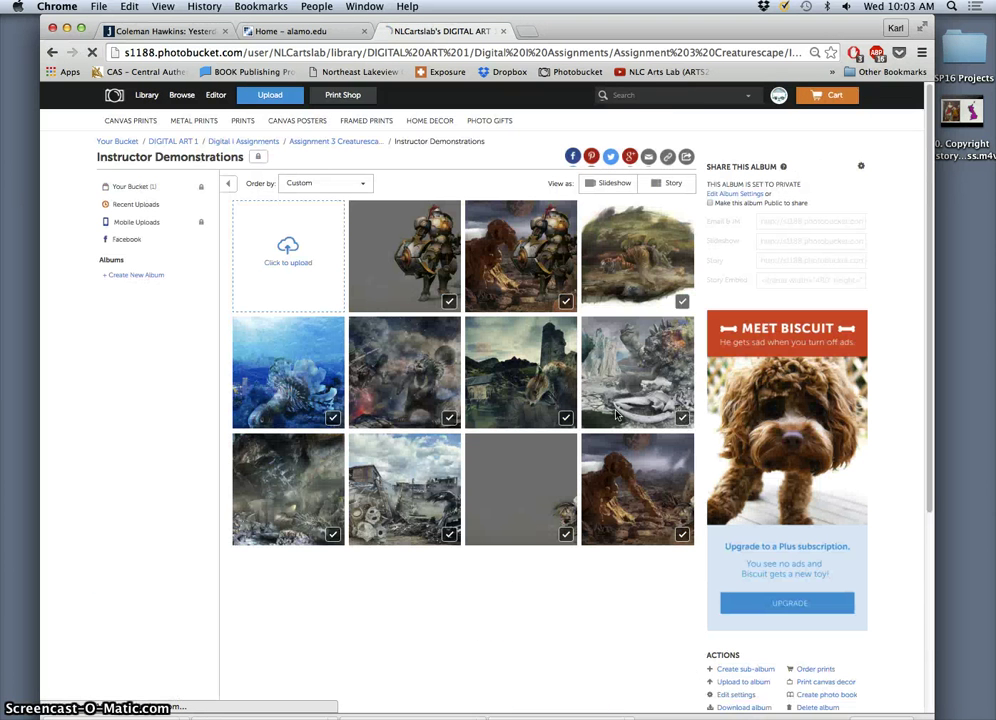
Open the robot demonstration image and step through the desert robot, tiger and blue fish images.
{"action": "left_click_drag", "start_coordinate": [616, 413], "coordinate": [427, 262]}
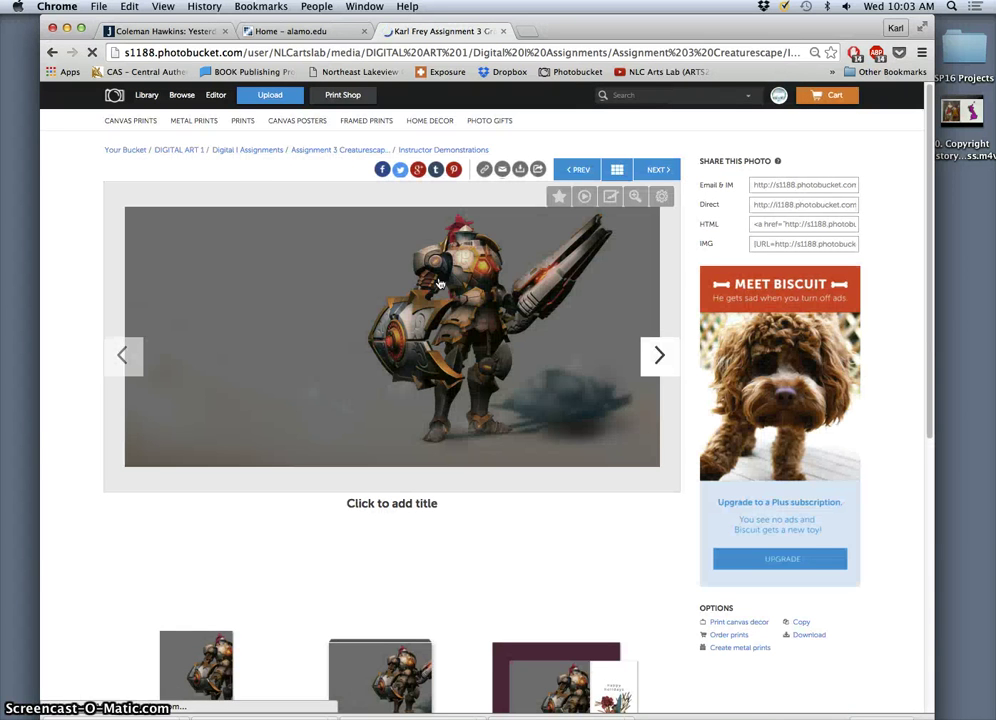
{"action": "left_click", "coordinate": [405, 292]}
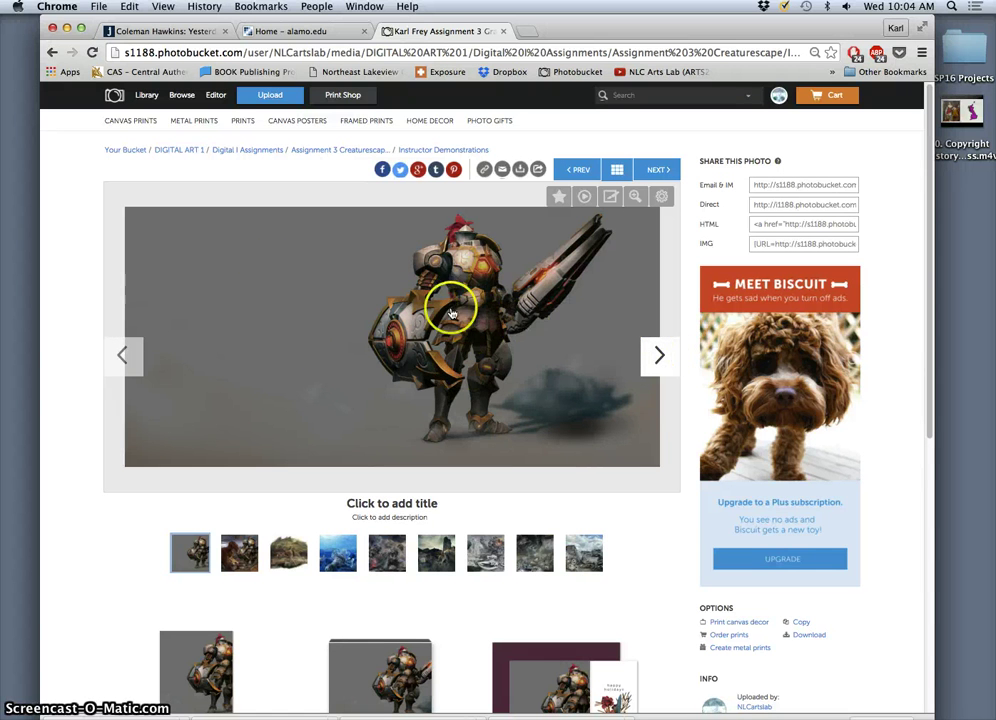
{"action": "left_click", "coordinate": [659, 358]}
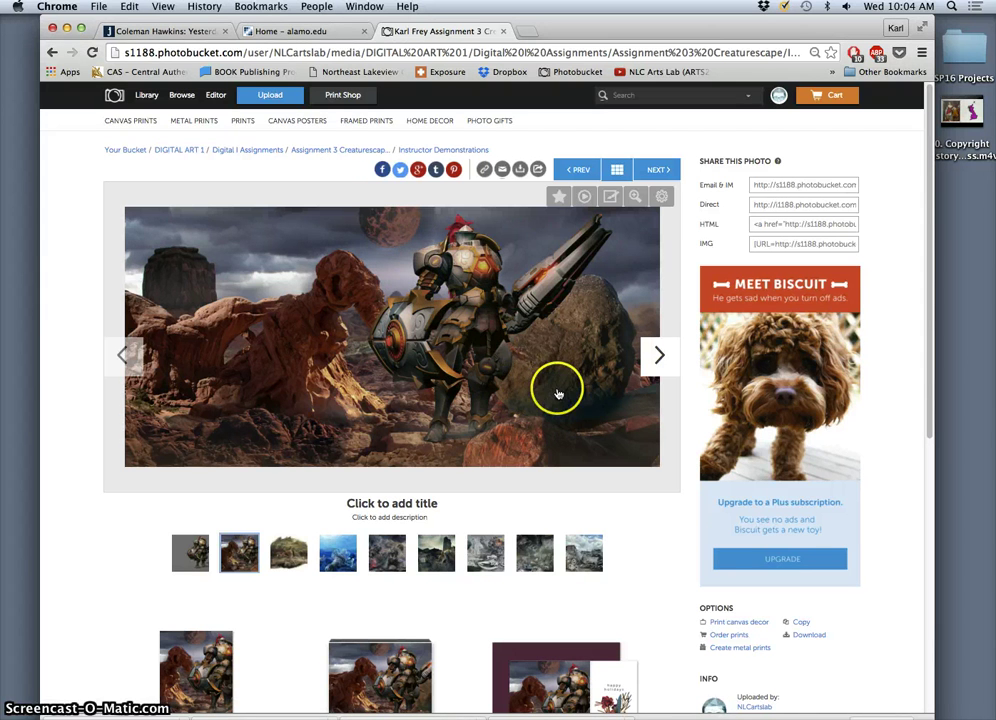
{"action": "left_click", "coordinate": [660, 358]}
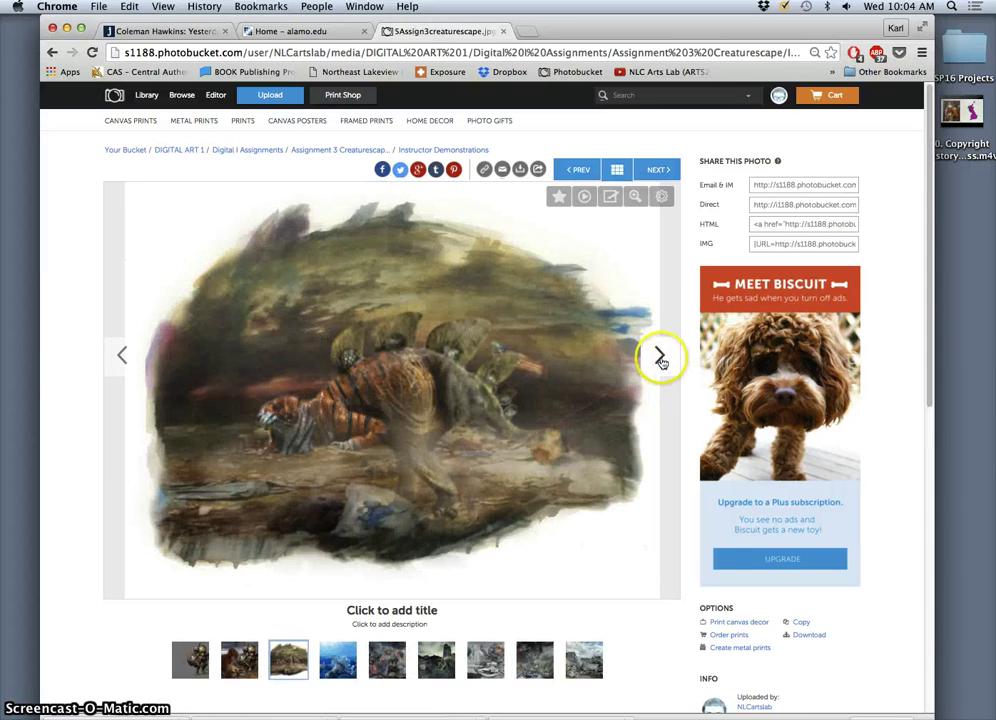
{"action": "left_click", "coordinate": [659, 357]}
{"action": "left_click", "coordinate": [121, 356]}
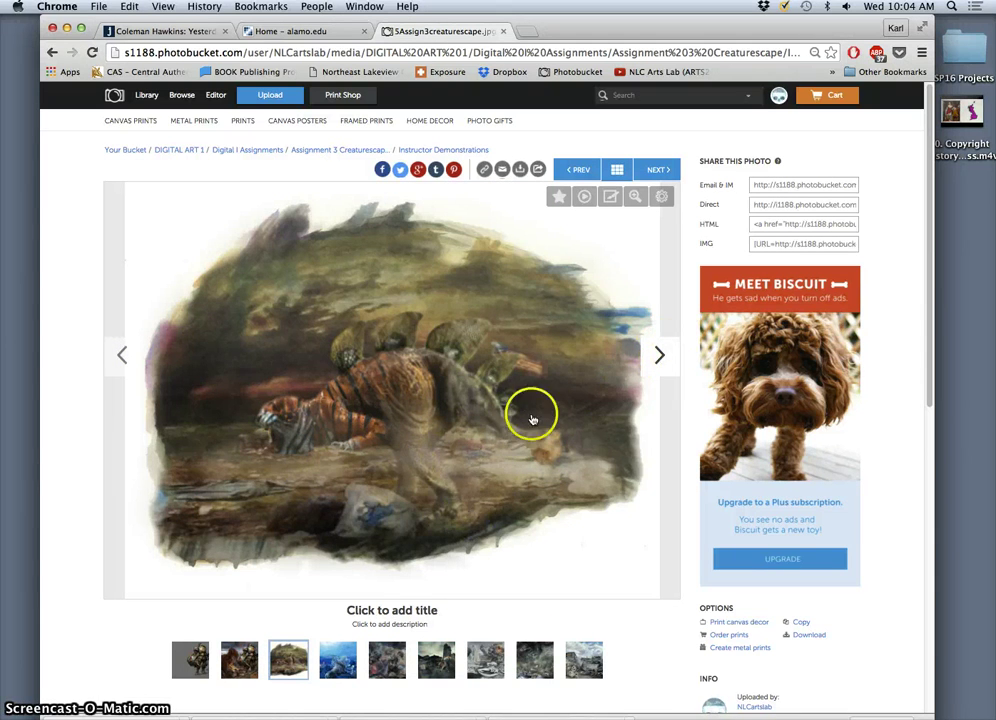
Continue through the fish-and-turtle, space, castle-fox, ice skeleton, hedgehog and junkyard bird scenes.
{"action": "left_click", "coordinate": [661, 358]}
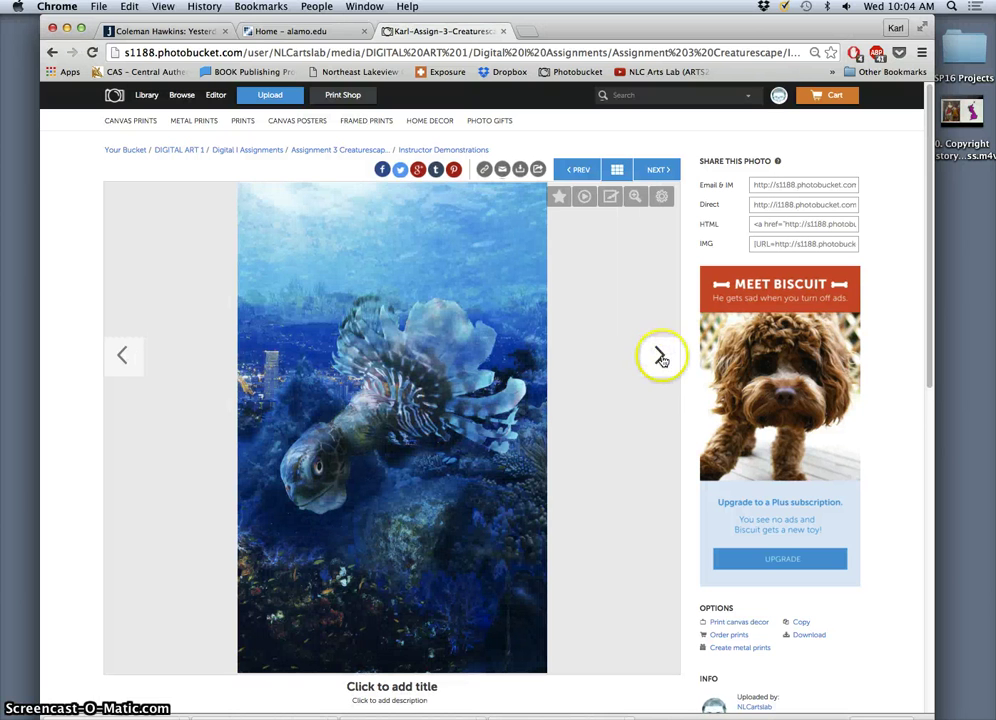
{"action": "left_click", "coordinate": [660, 360]}
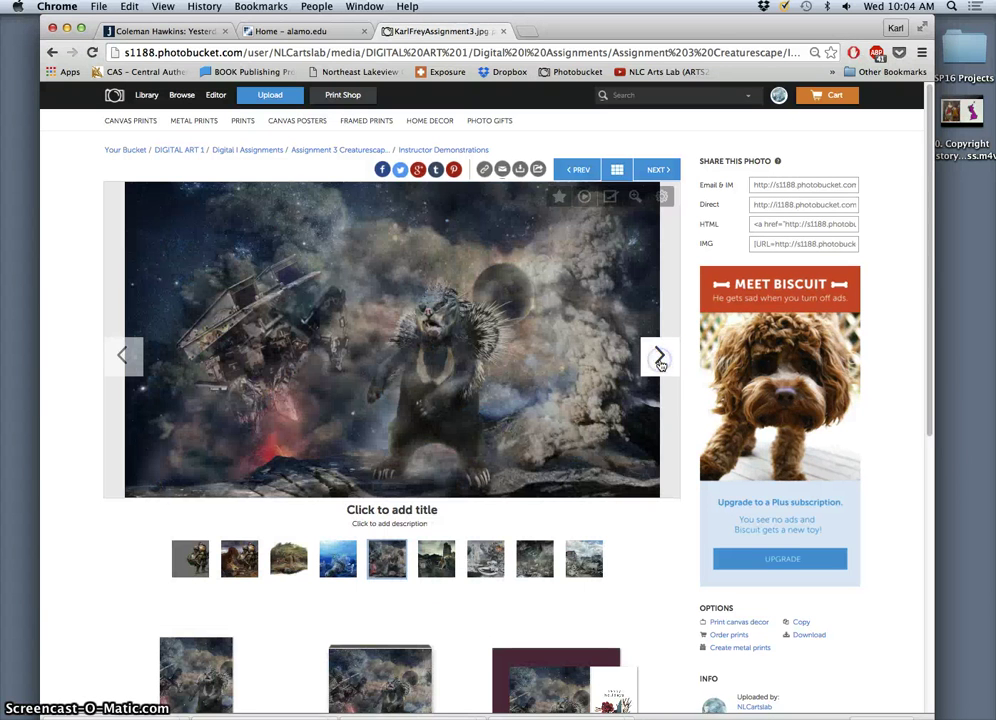
{"action": "left_click", "coordinate": [658, 358]}
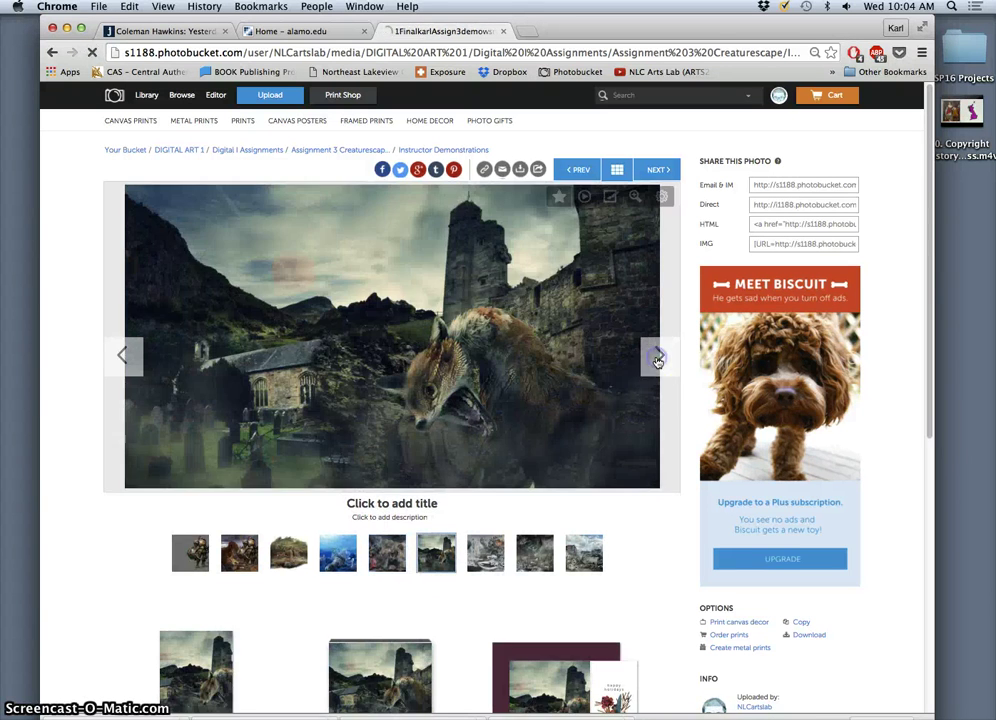
{"action": "left_click", "coordinate": [660, 358]}
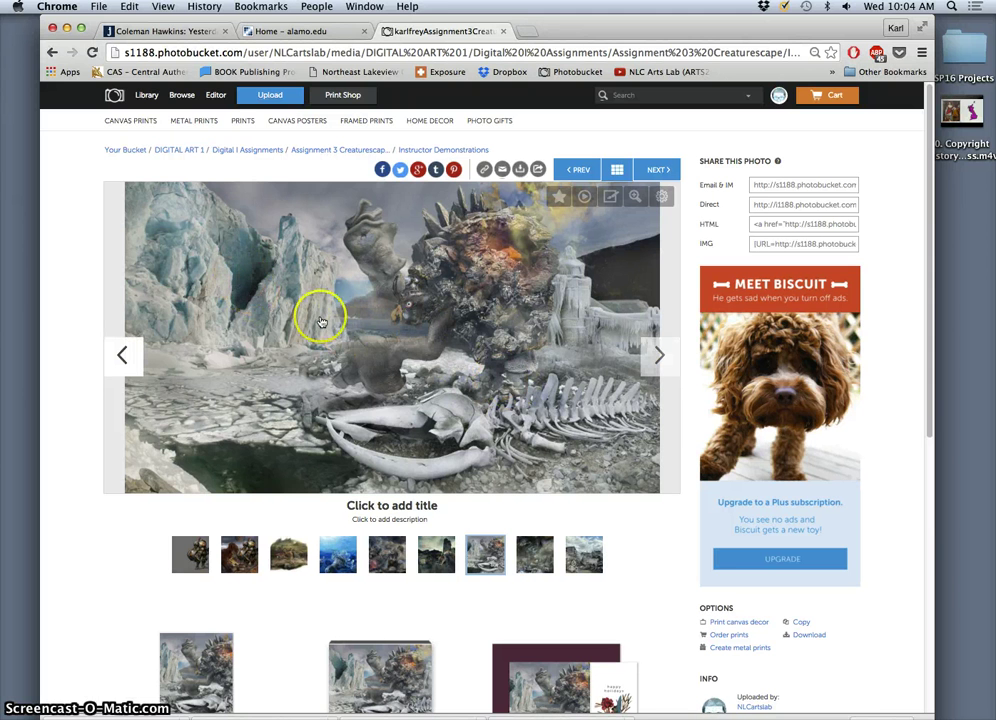
{"action": "left_click", "coordinate": [658, 357]}
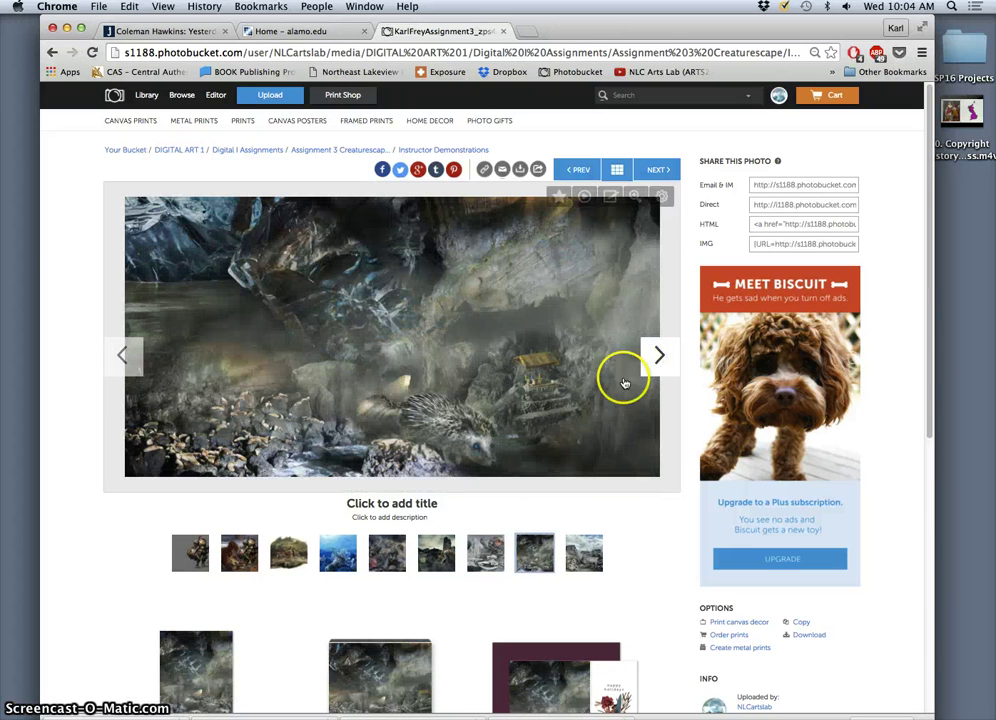
{"action": "left_click", "coordinate": [659, 355]}
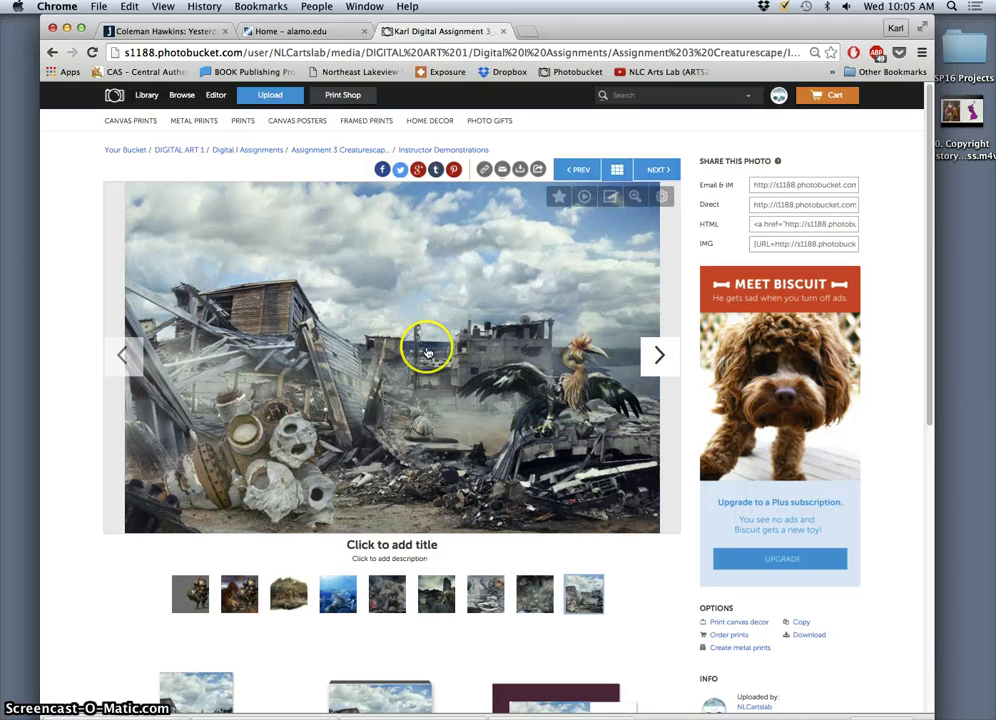
Toggle between the grey creature cutout and its red-rock desert composite, ending on the desert.
{"action": "left_click", "coordinate": [661, 357]}
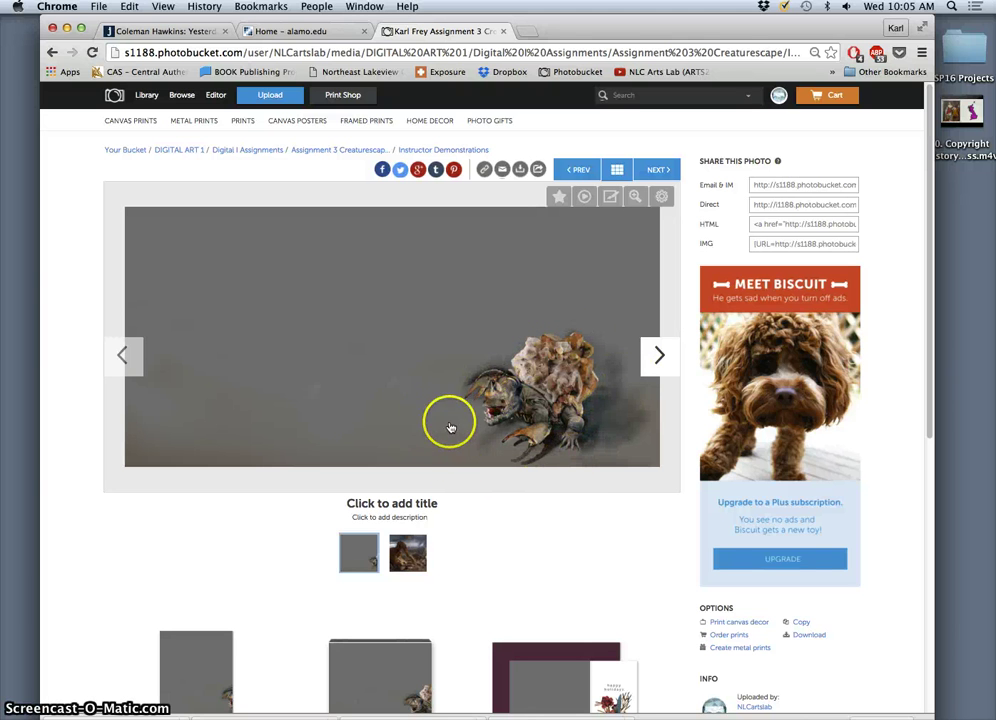
{"action": "left_click", "coordinate": [660, 358]}
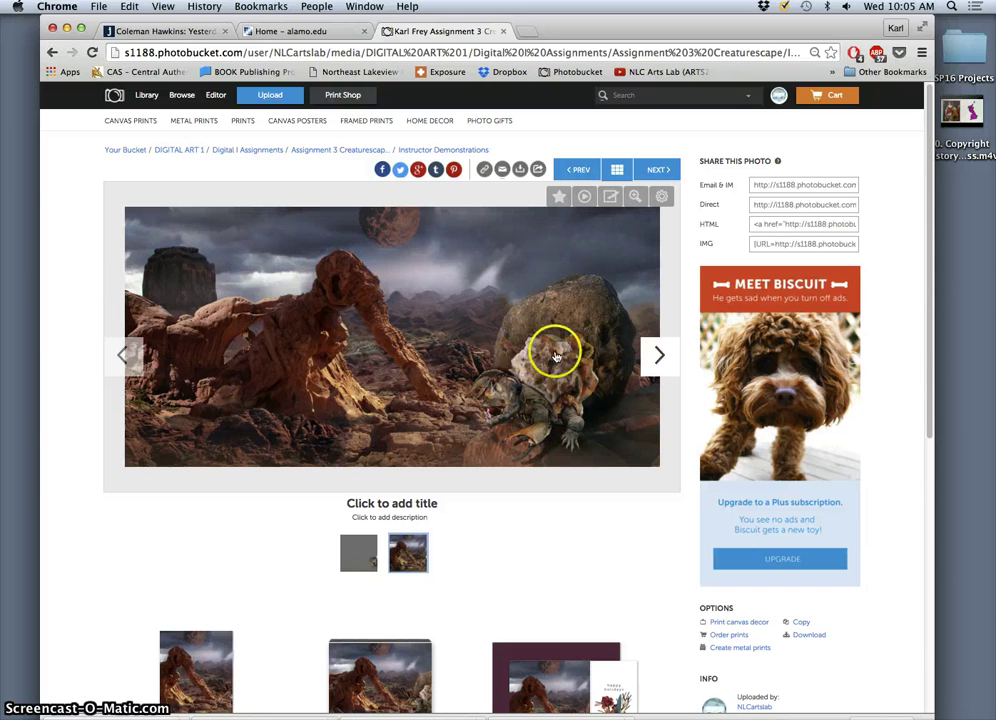
{"action": "left_click", "coordinate": [122, 352]}
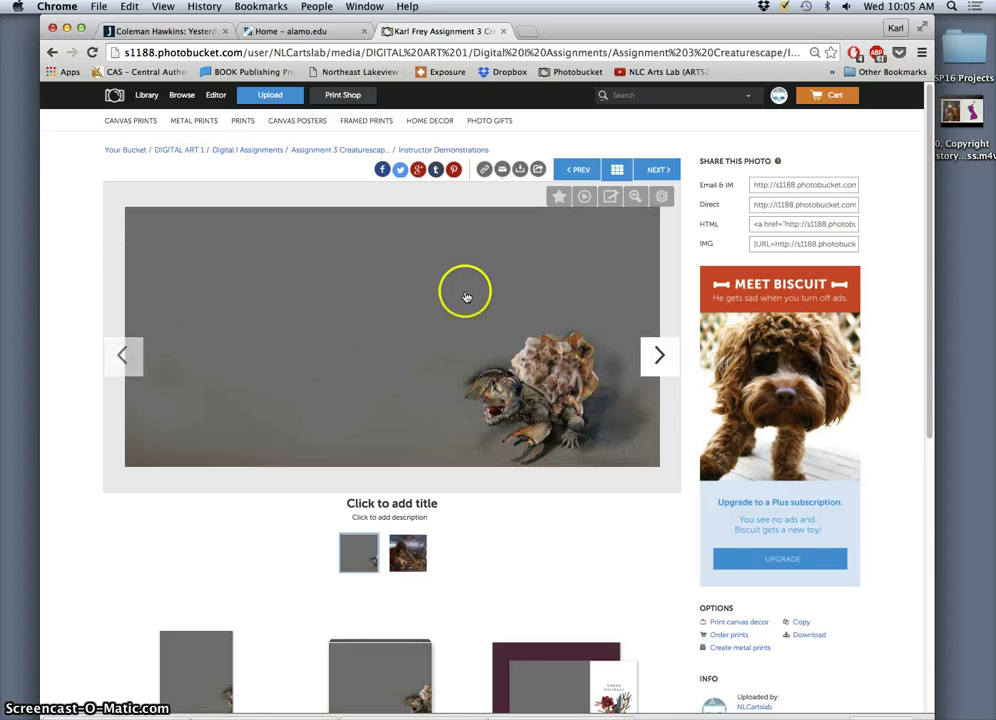
{"action": "left_click", "coordinate": [658, 356]}
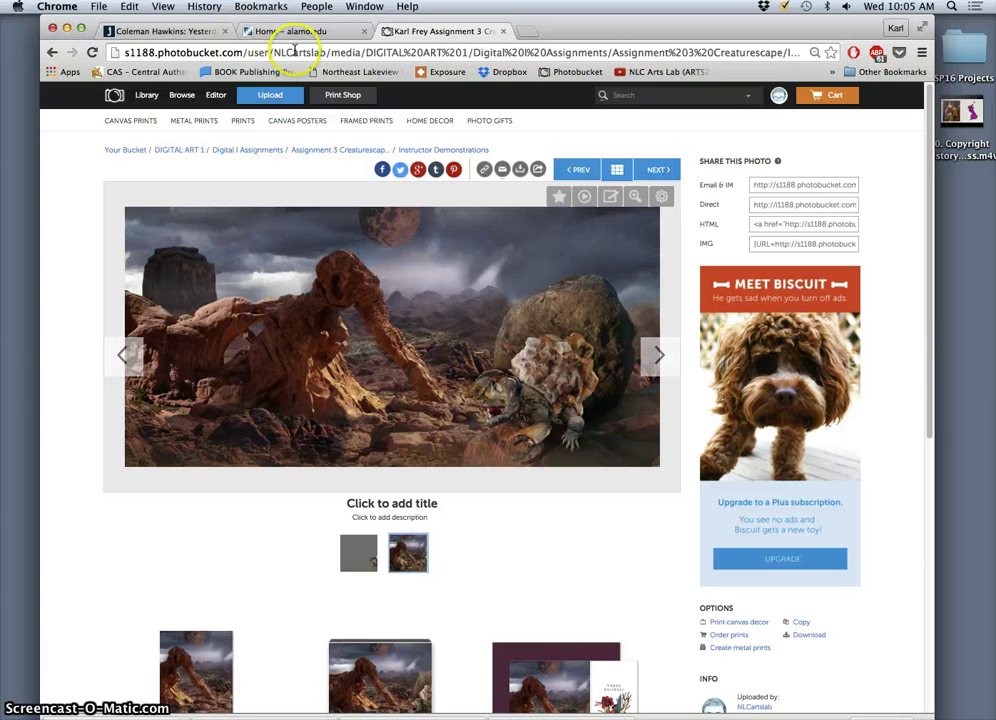
Open the creature collage .psd from SP16 Digital Art > Assignments > Assignment 2 Collaged Creature.
{"action": "left_click", "coordinate": [67, 28]}
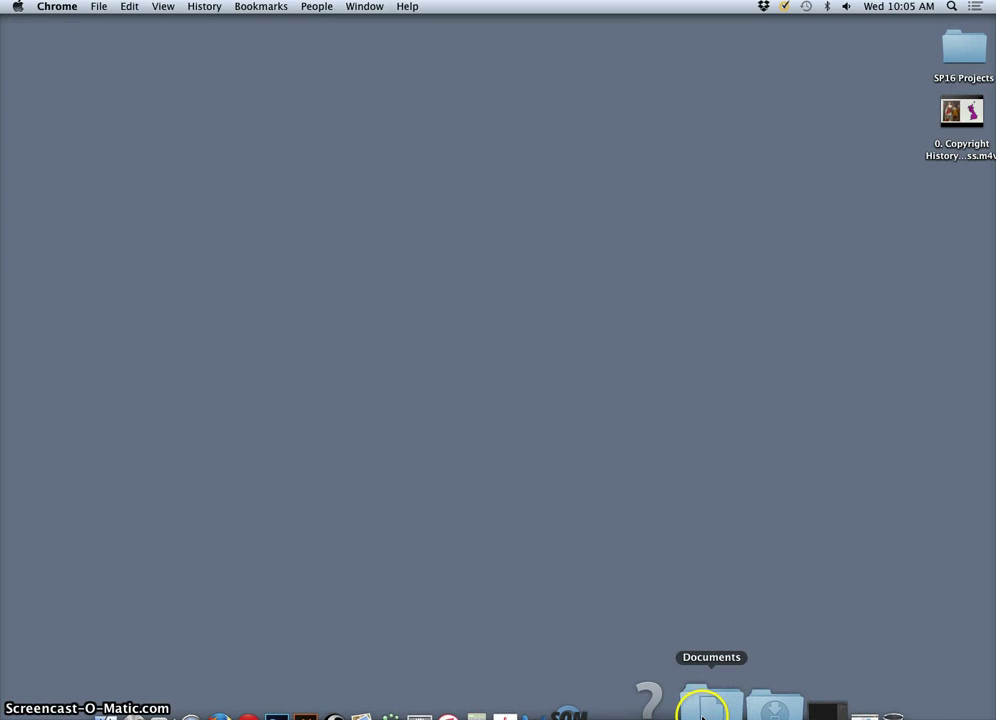
{"action": "left_click", "coordinate": [703, 714]}
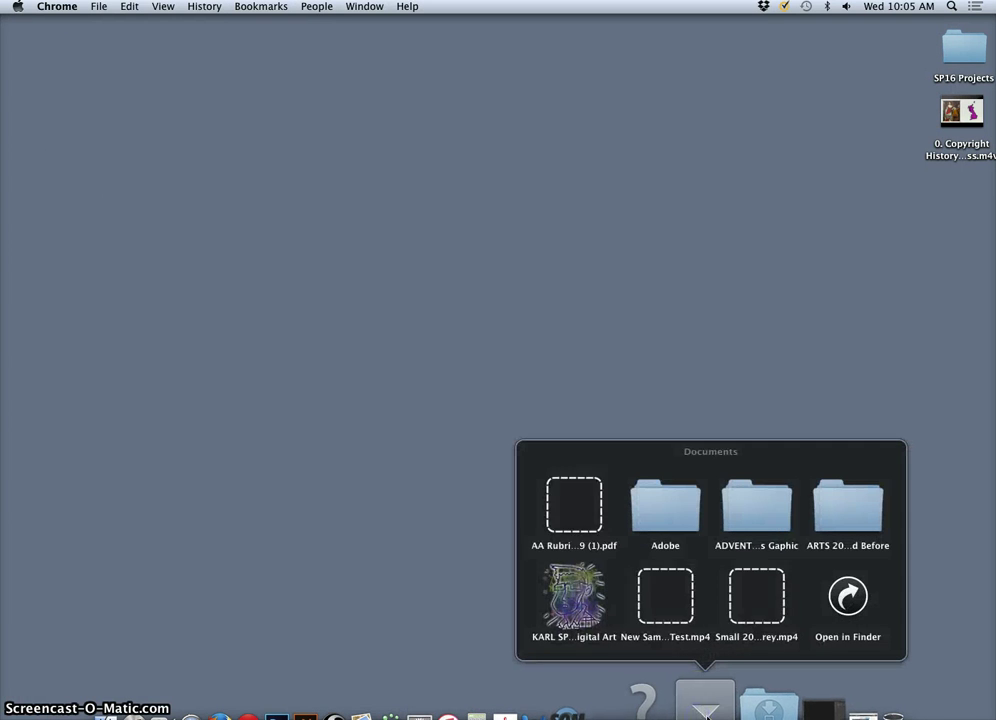
{"action": "left_click", "coordinate": [586, 603]}
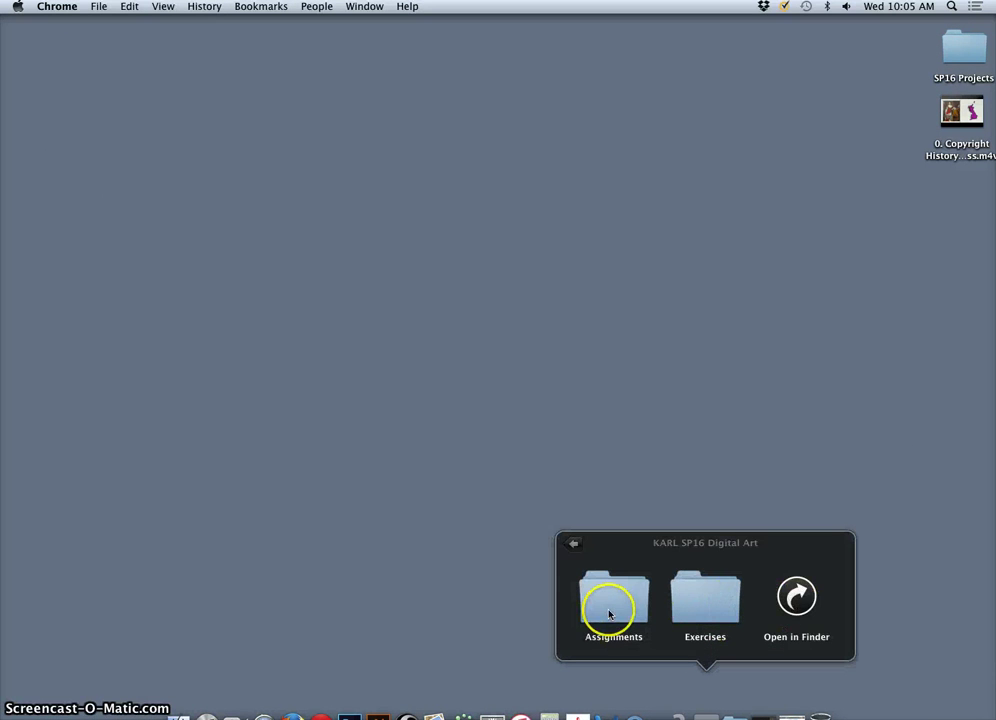
{"action": "left_click", "coordinate": [609, 610]}
{"action": "left_click", "coordinate": [795, 596]}
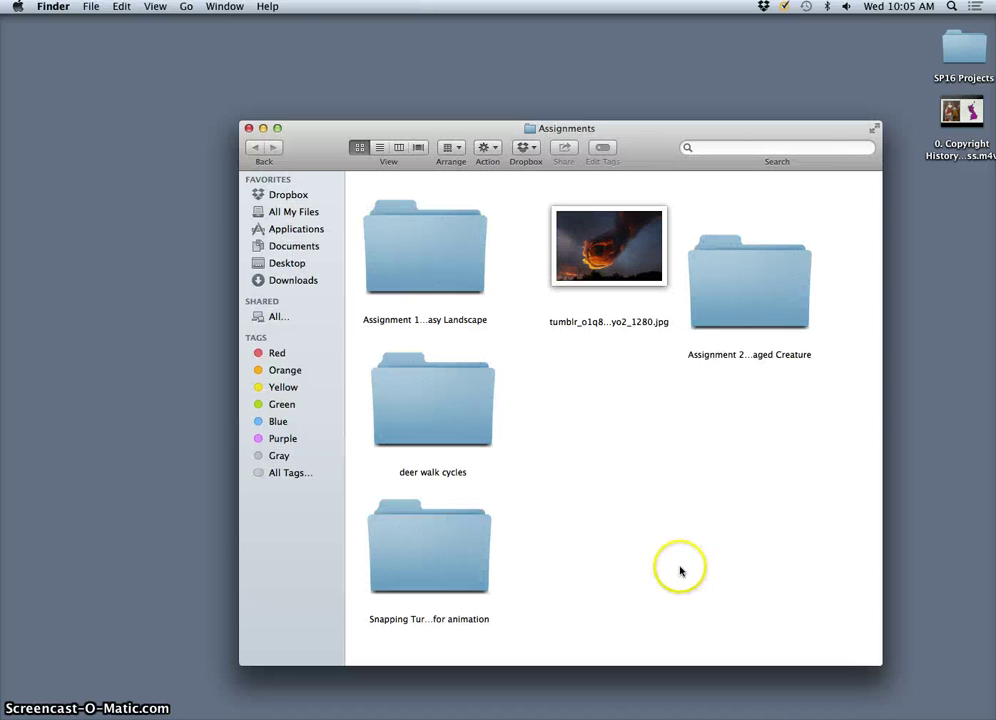
{"action": "double_click", "coordinate": [757, 311]}
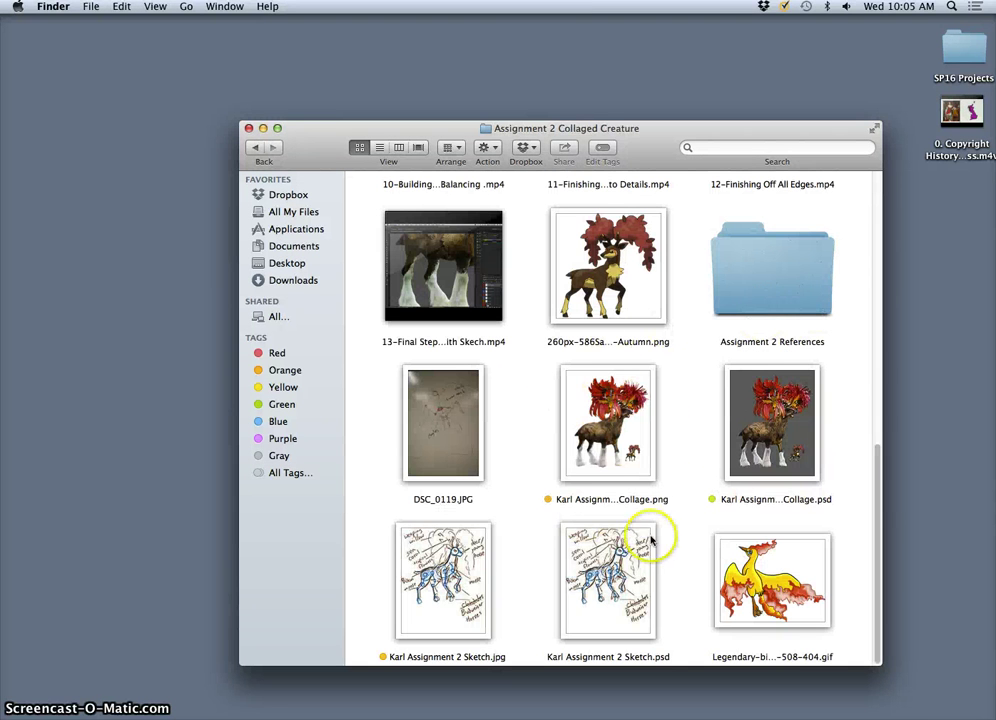
{"action": "scroll", "coordinate": [655, 539], "scroll_direction": "up", "scroll_amount": 1}
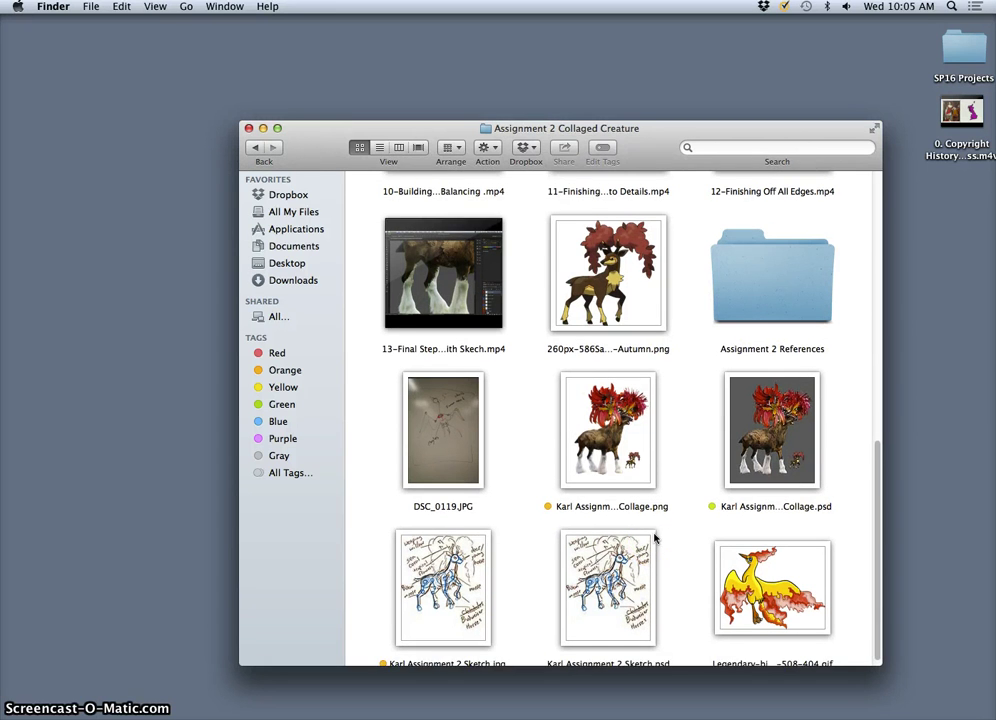
{"action": "scroll", "coordinate": [655, 539], "scroll_direction": "down", "scroll_amount": 1}
{"action": "left_click", "coordinate": [767, 458]}
{"action": "double_click", "coordinate": [767, 458]}
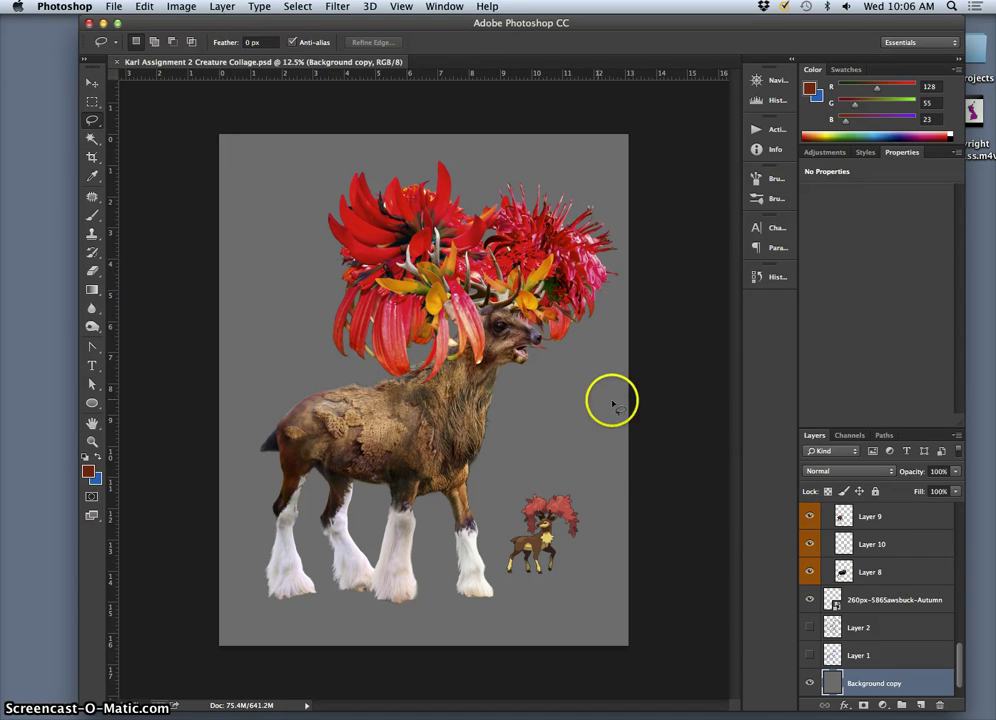
Hide the Background copy, Background and 260px-586Sawsbuck-Autumn layers, leaving the creature alone.
{"action": "scroll", "coordinate": [880, 567], "scroll_direction": "down", "scroll_amount": 1}
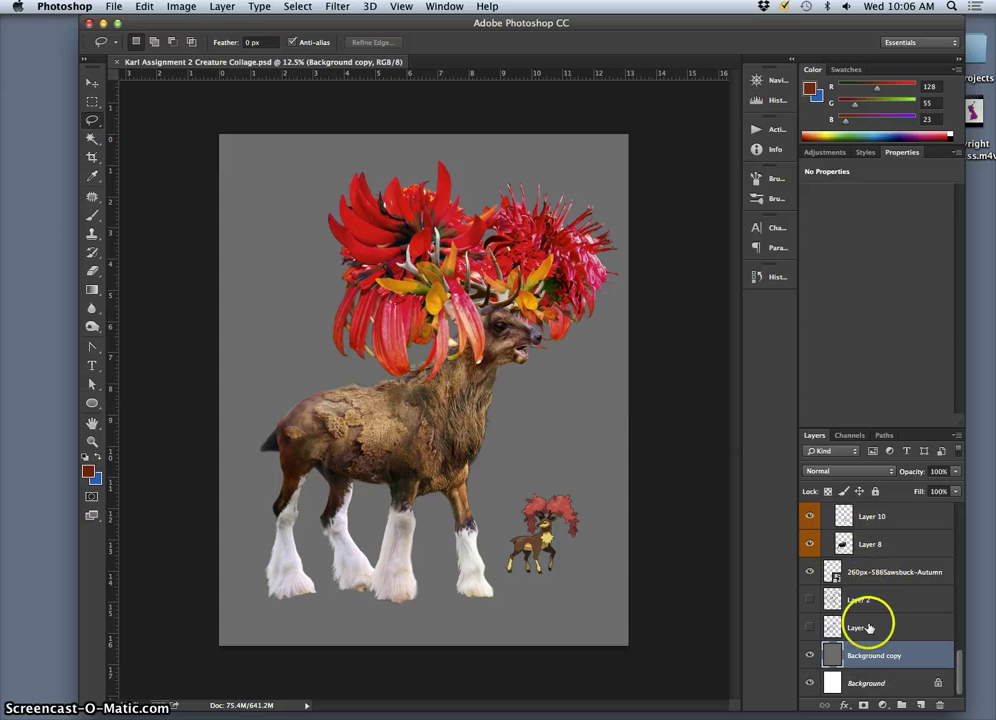
{"action": "left_click", "coordinate": [810, 657]}
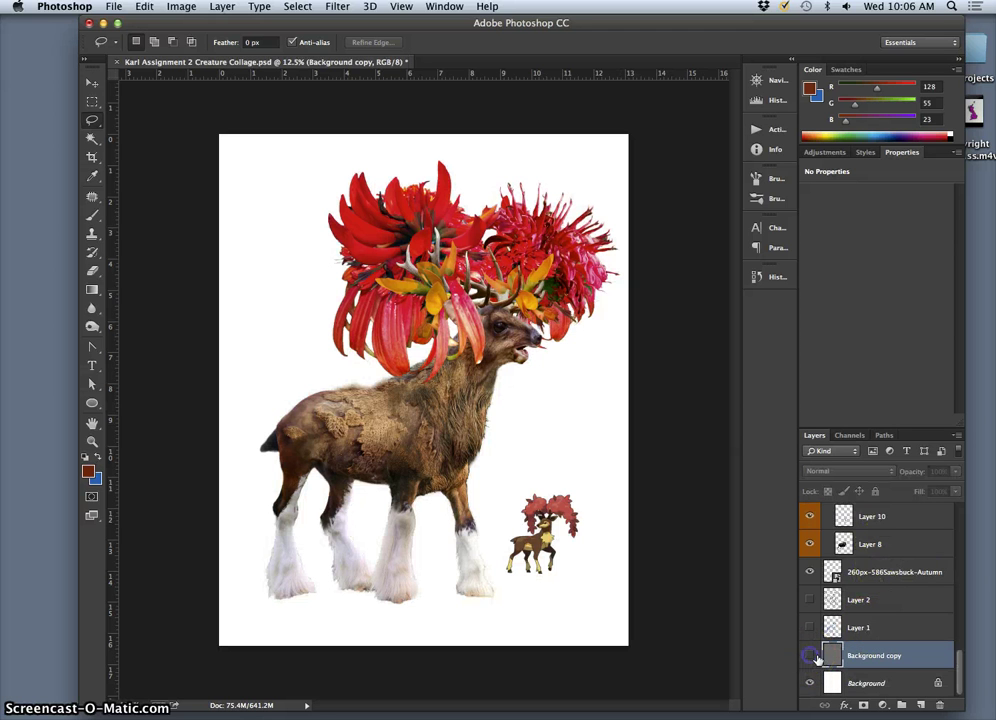
{"action": "left_click", "coordinate": [810, 683]}
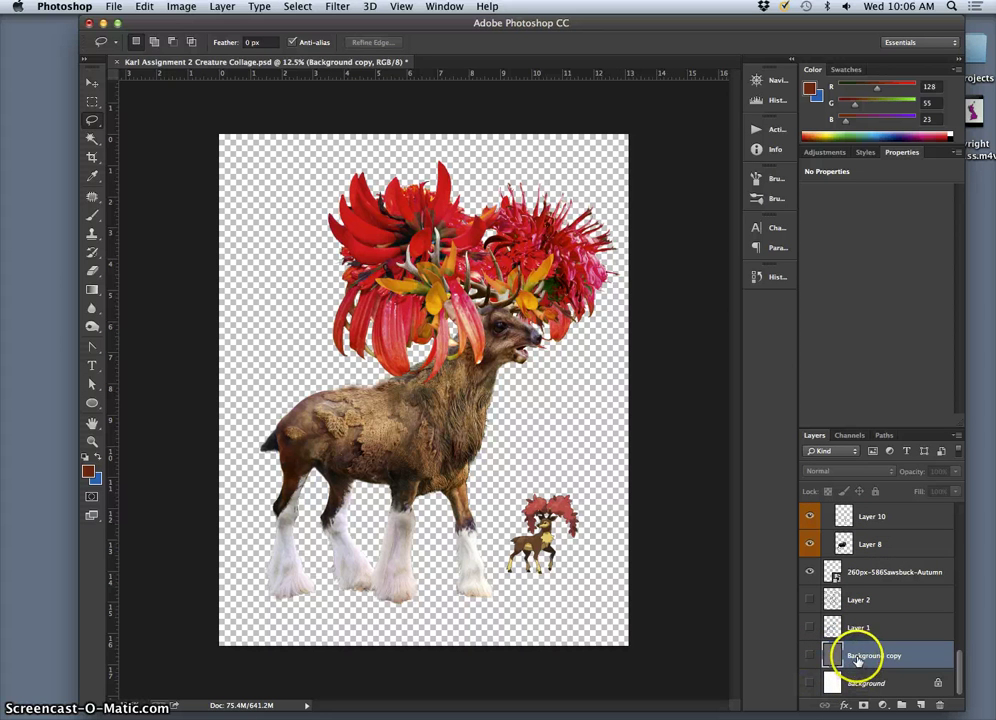
{"action": "scroll", "coordinate": [857, 660], "scroll_direction": "up", "scroll_amount": 10}
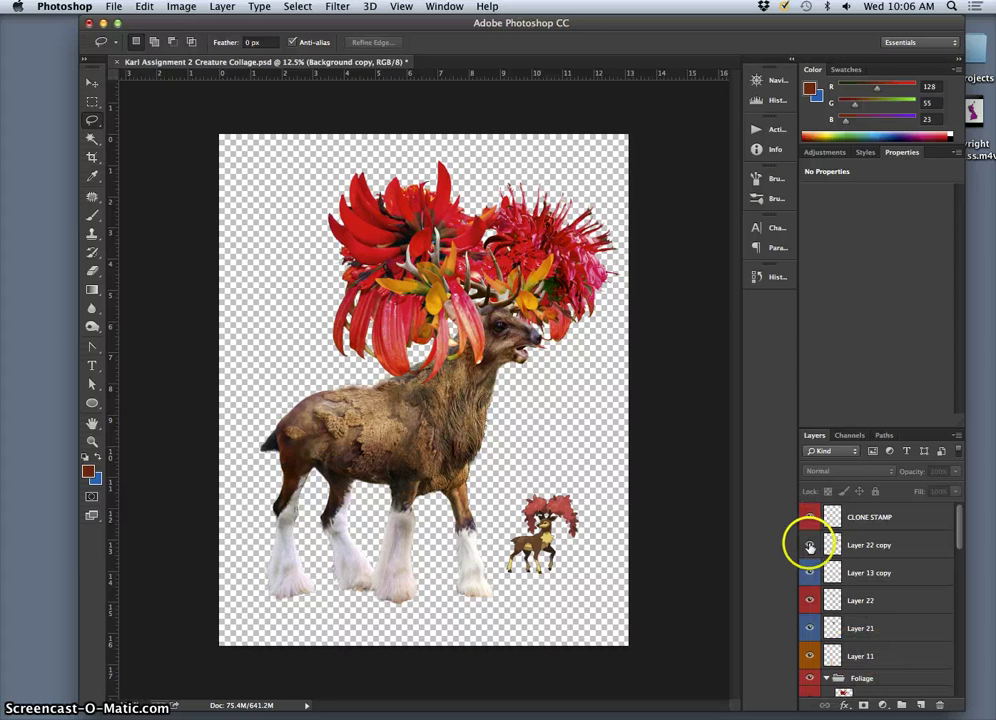
{"action": "left_click", "coordinate": [91, 83]}
{"action": "left_click", "coordinate": [534, 538]}
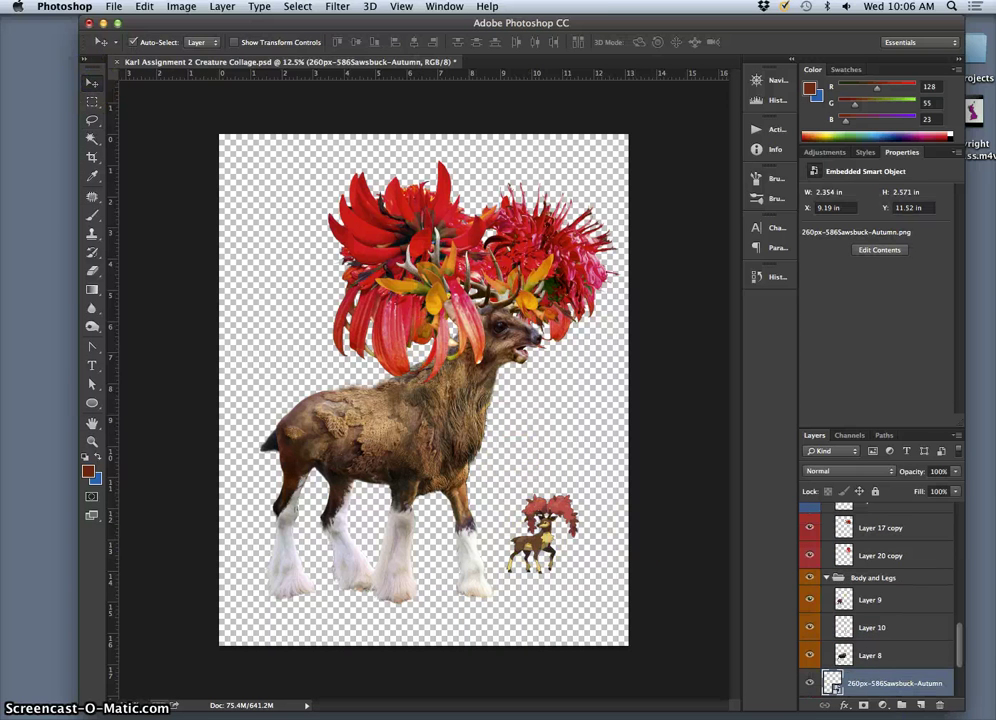
{"action": "left_click", "coordinate": [809, 683]}
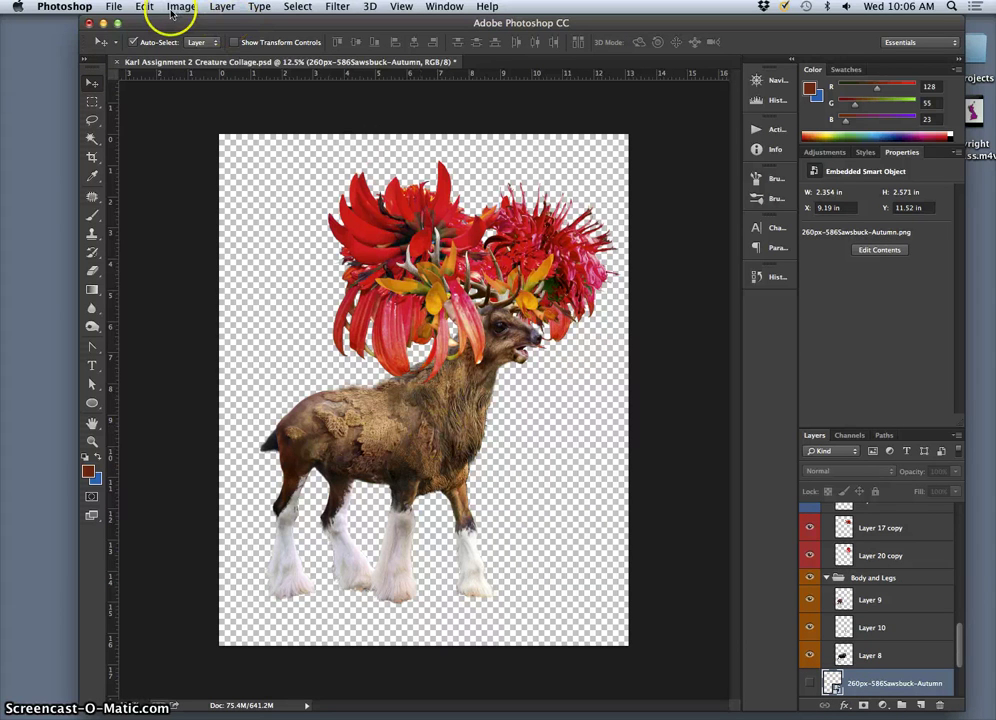
Save a PNG copy of the creature collage to the Desktop.
{"action": "left_click", "coordinate": [113, 6]}
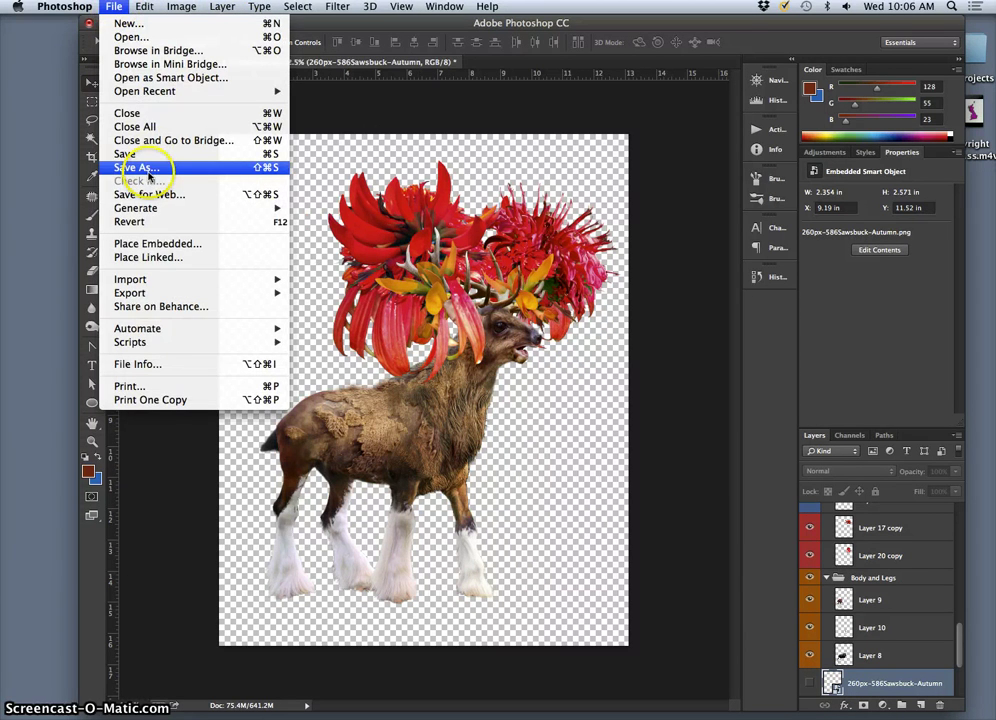
{"action": "left_click", "coordinate": [148, 172]}
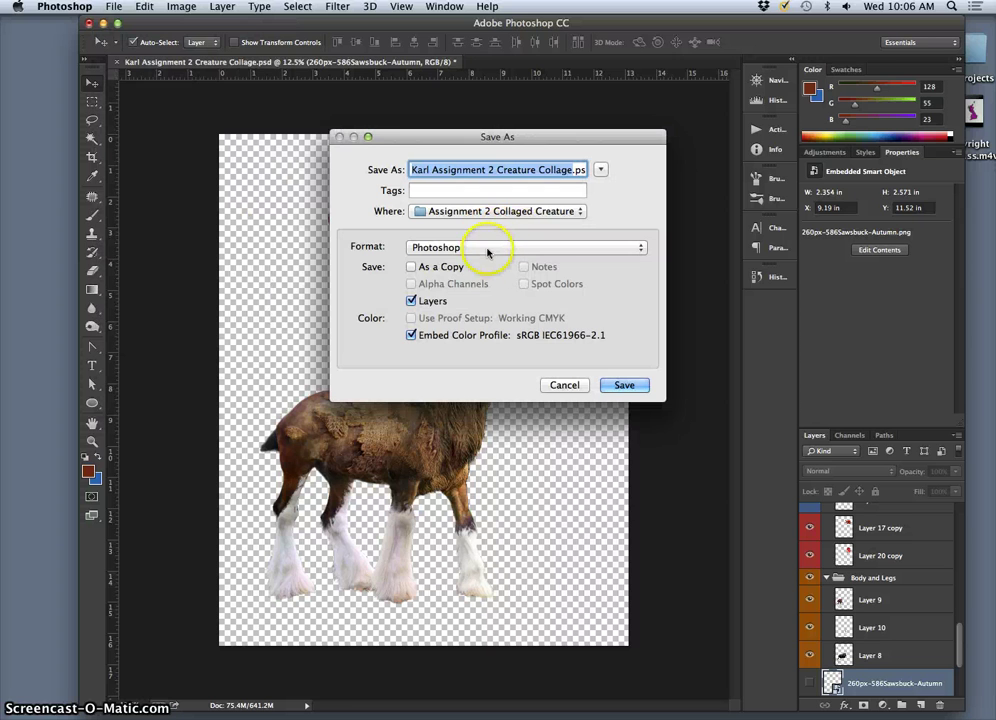
{"action": "left_click", "coordinate": [487, 250]}
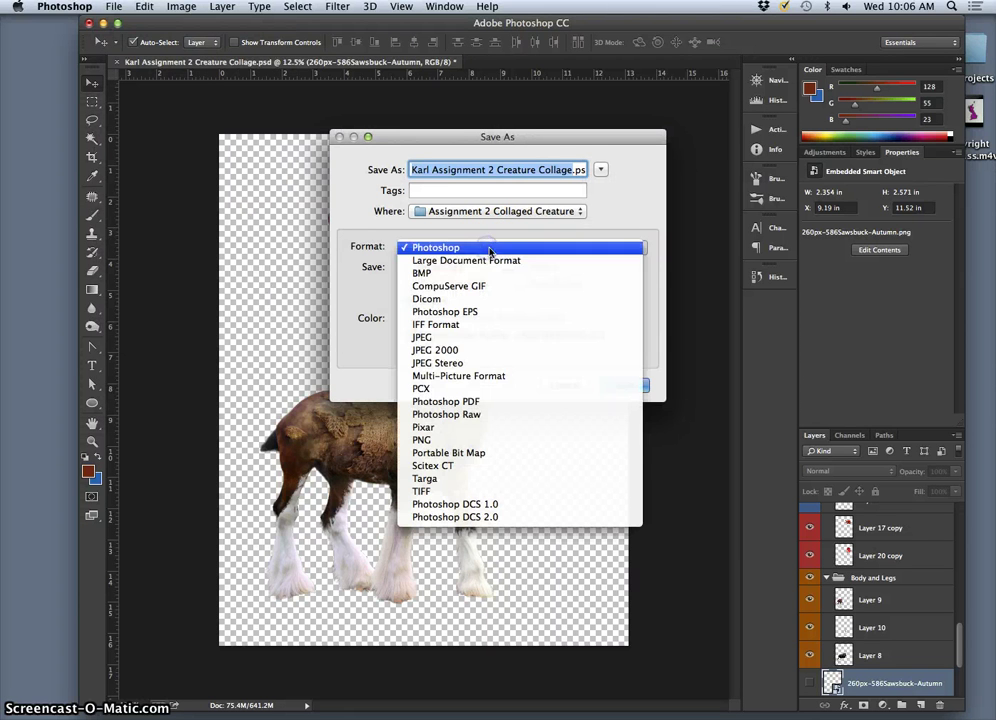
{"action": "left_click", "coordinate": [454, 441]}
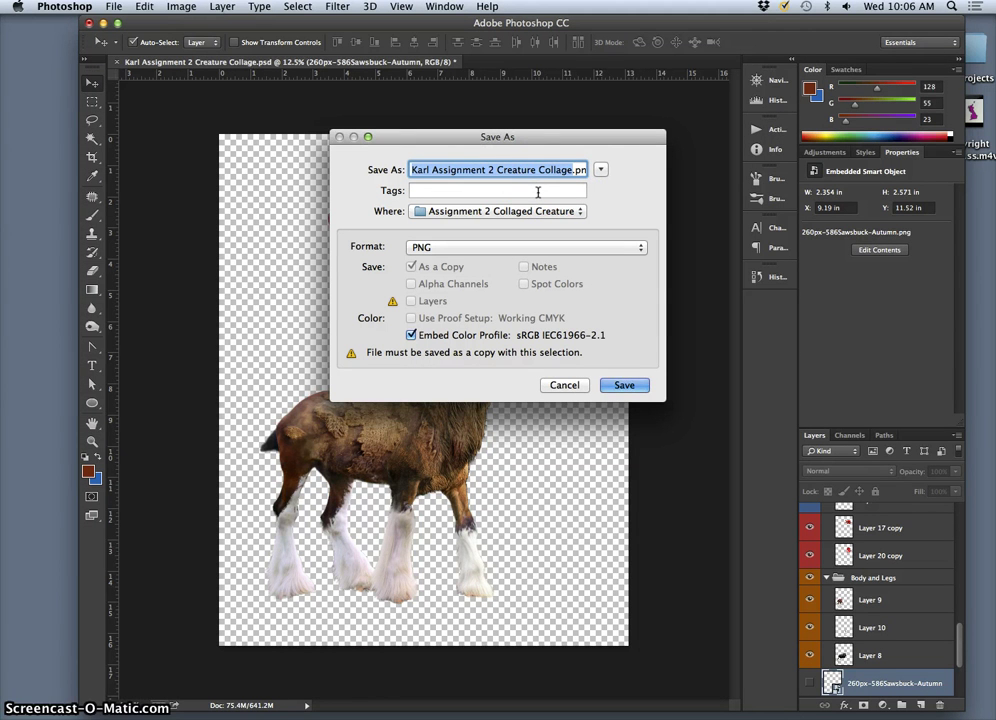
{"action": "key", "text": "super+shift+d"}
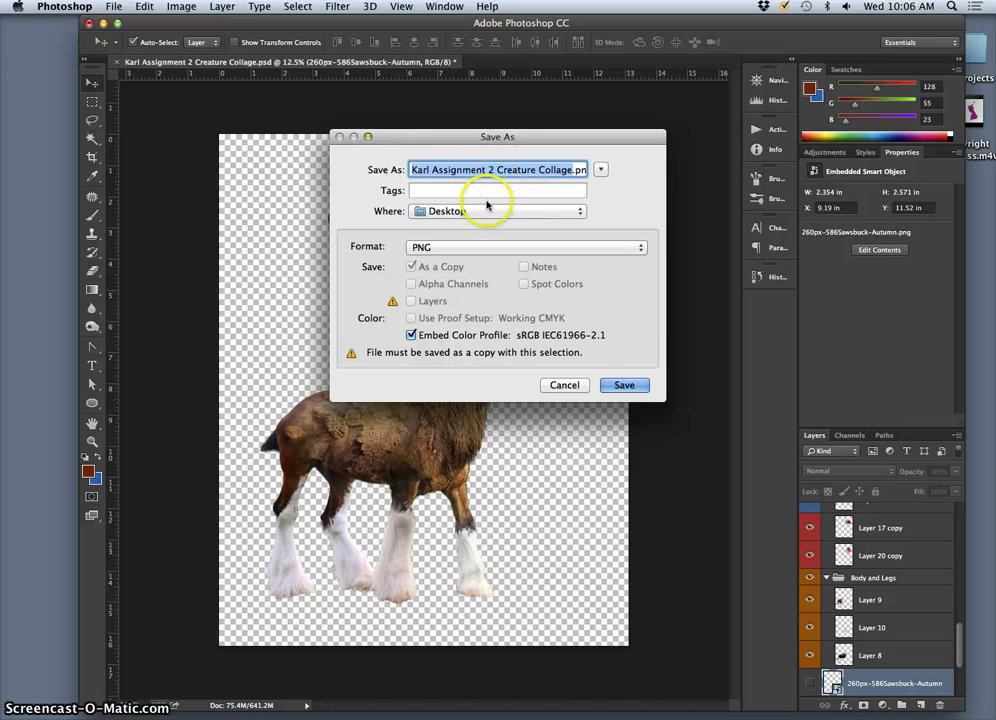
{"action": "left_click", "coordinate": [623, 387]}
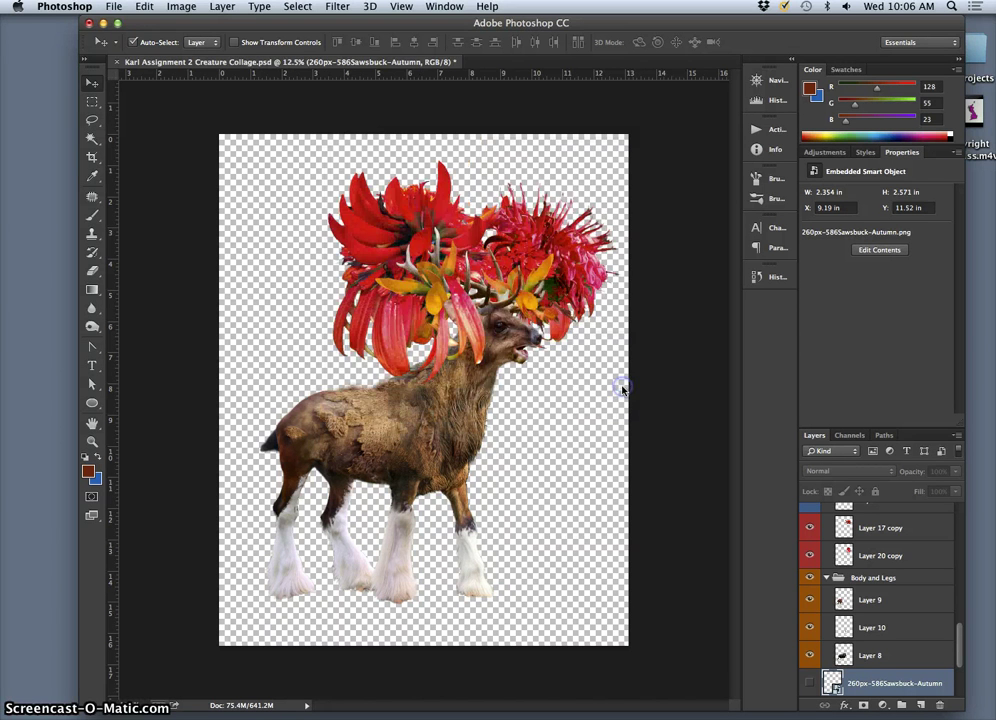
Accept the PNG Options, then close the collage with Don't Save.
{"action": "left_click", "coordinate": [557, 226]}
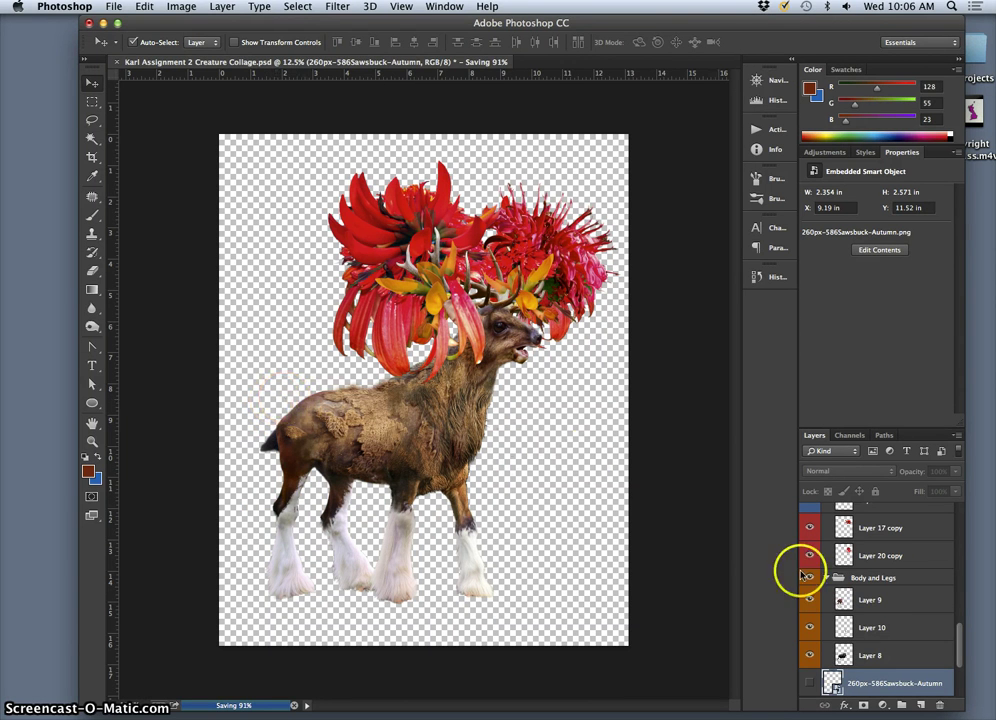
{"action": "scroll", "coordinate": [875, 588], "scroll_direction": "up", "scroll_amount": 10}
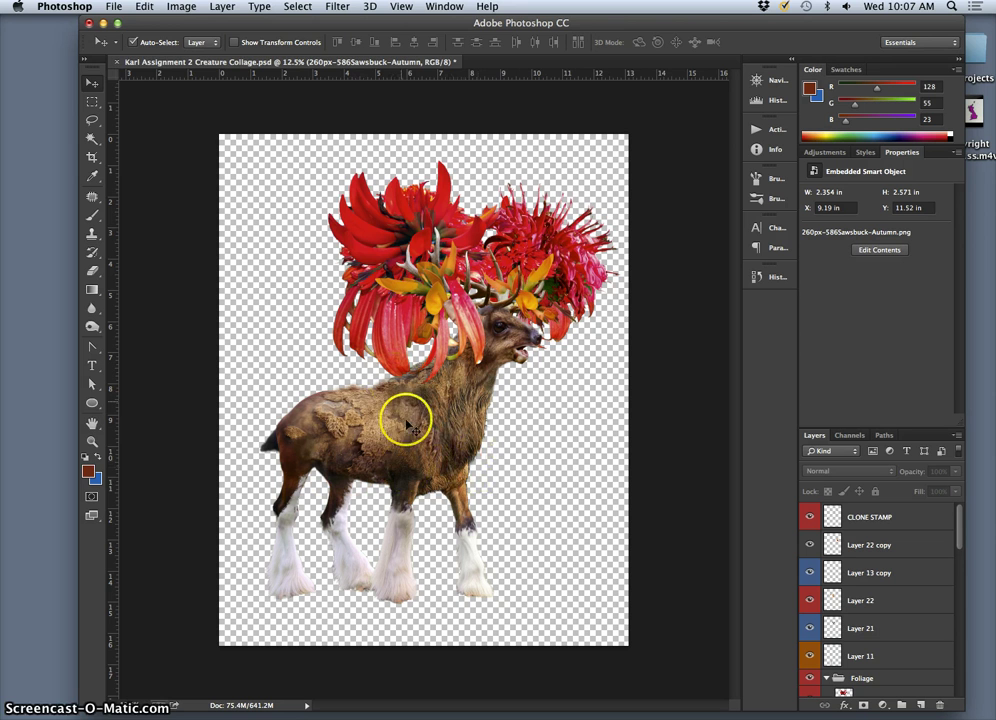
{"action": "left_click", "coordinate": [117, 62]}
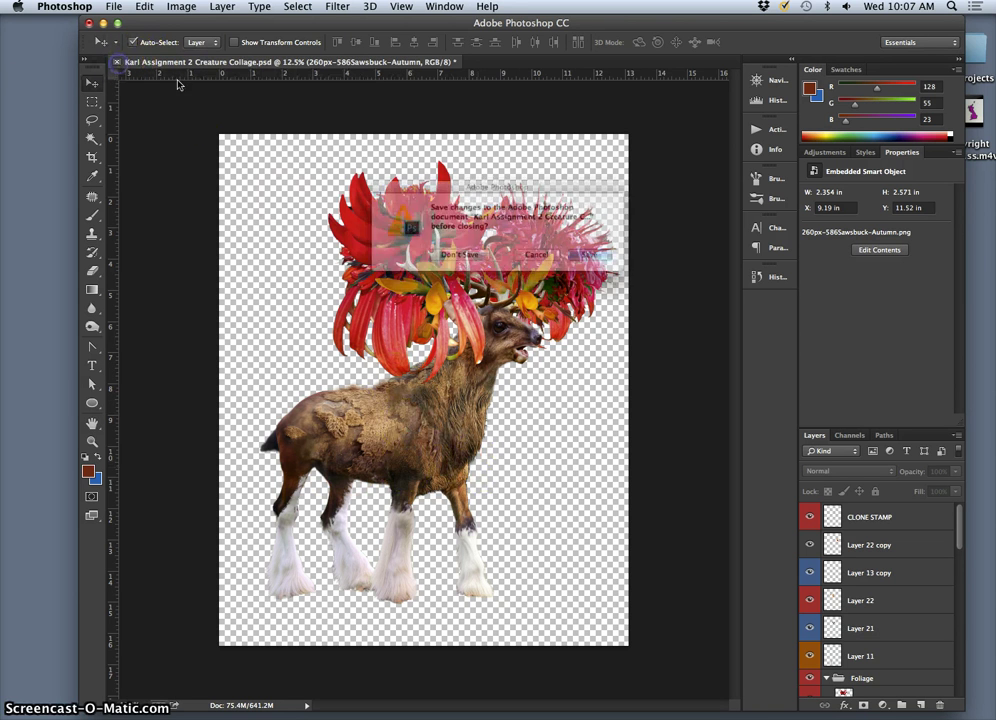
{"action": "left_click", "coordinate": [449, 262]}
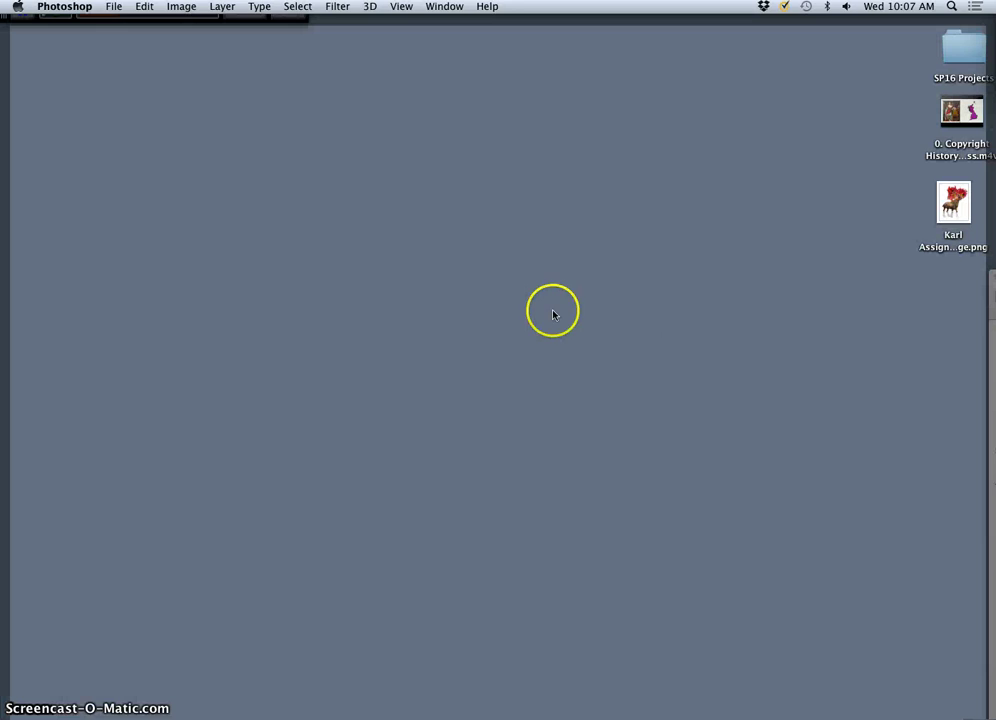
Open the exported creature PNG in Preview and inspect its edges and flower crest.
{"action": "left_click_drag", "start_coordinate": [954, 202], "coordinate": [880, 97]}
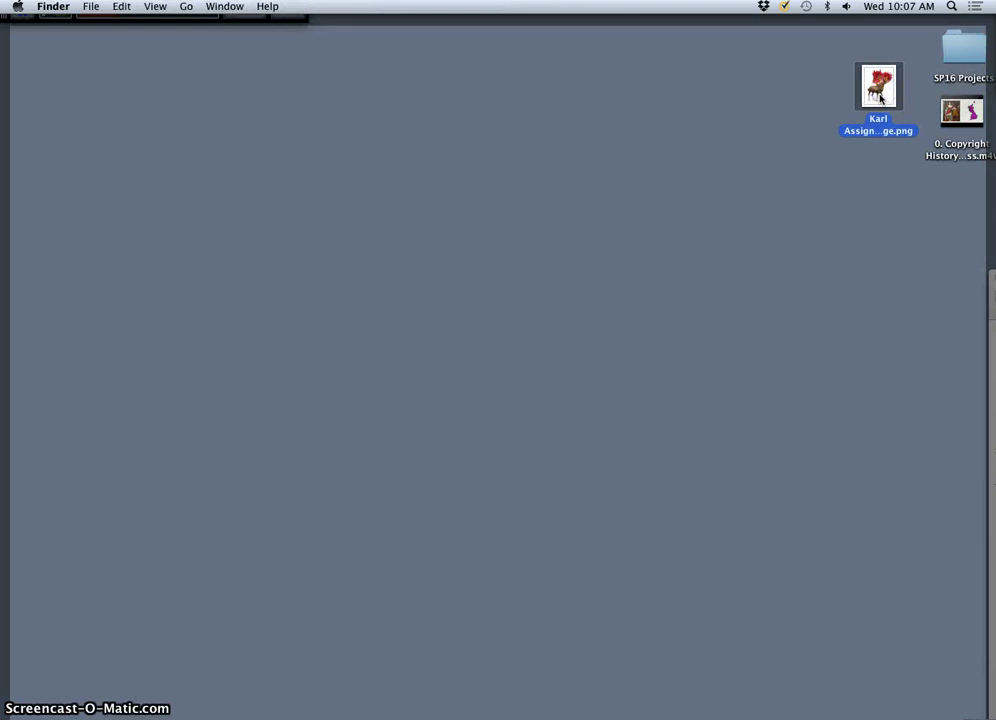
{"action": "double_click", "coordinate": [880, 97]}
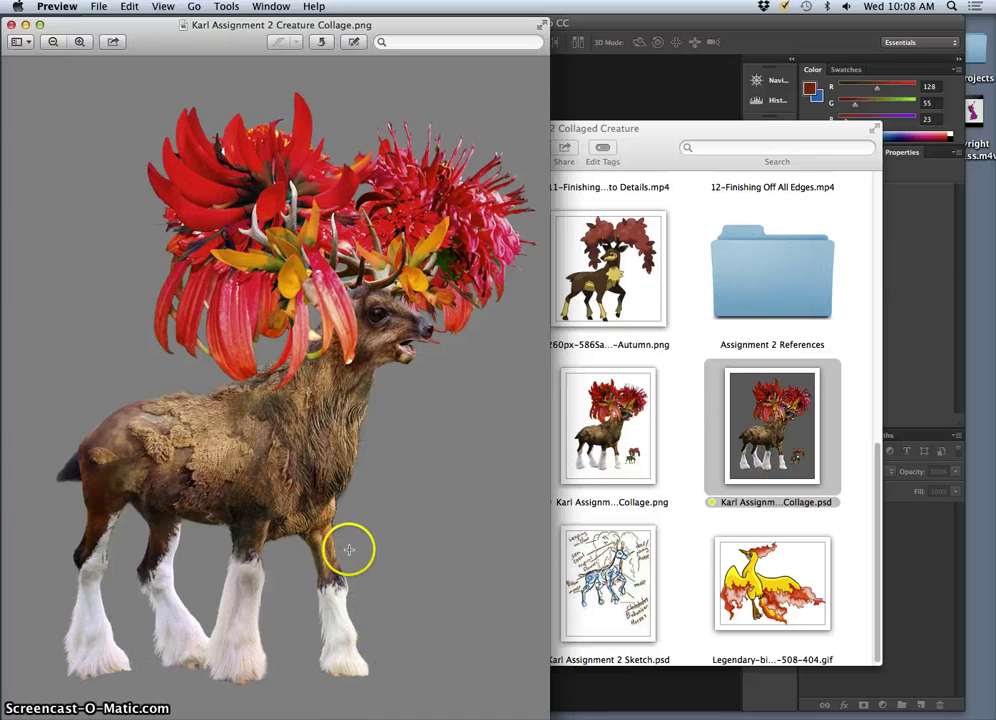
{"action": "scroll", "coordinate": [293, 534], "scroll_direction": "up", "scroll_amount": 10}
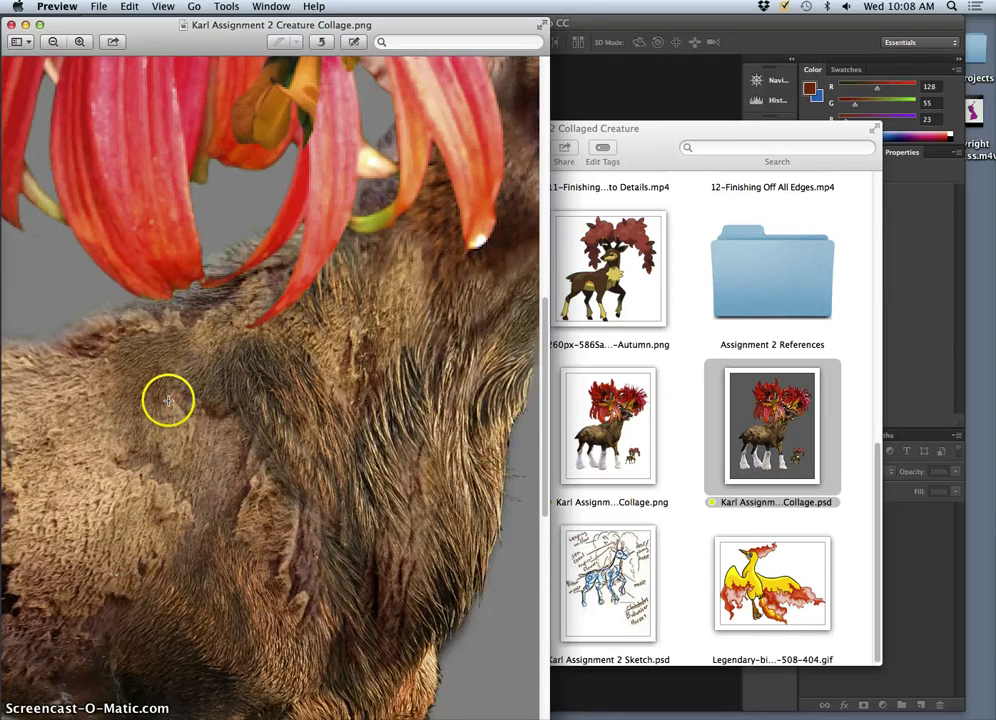
{"action": "scroll", "coordinate": [151, 333], "scroll_direction": "left", "scroll_amount": 5}
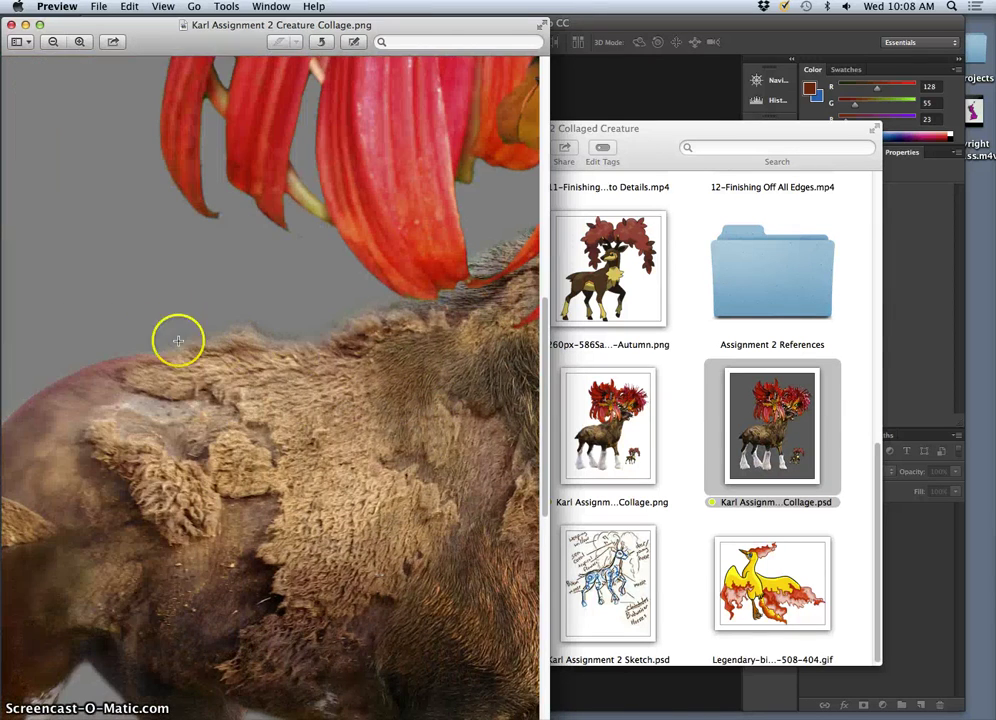
{"action": "scroll", "coordinate": [215, 450], "scroll_direction": "down", "scroll_amount": 10}
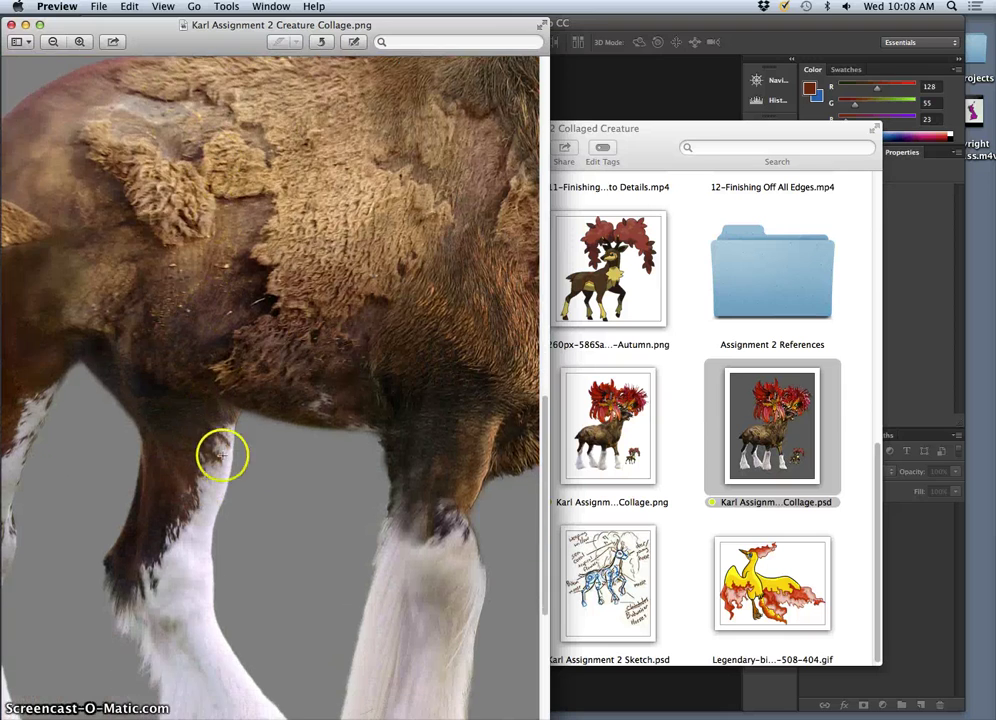
{"action": "scroll", "coordinate": [247, 589], "scroll_direction": "up", "scroll_amount": 3}
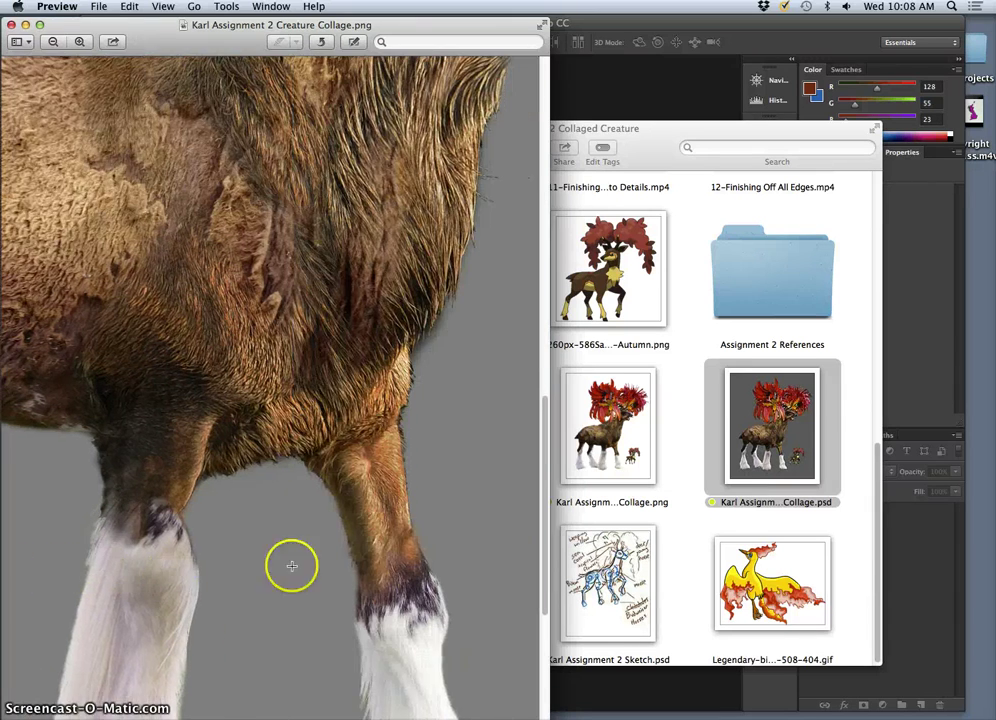
{"action": "scroll", "coordinate": [413, 395], "scroll_direction": "up", "scroll_amount": 15}
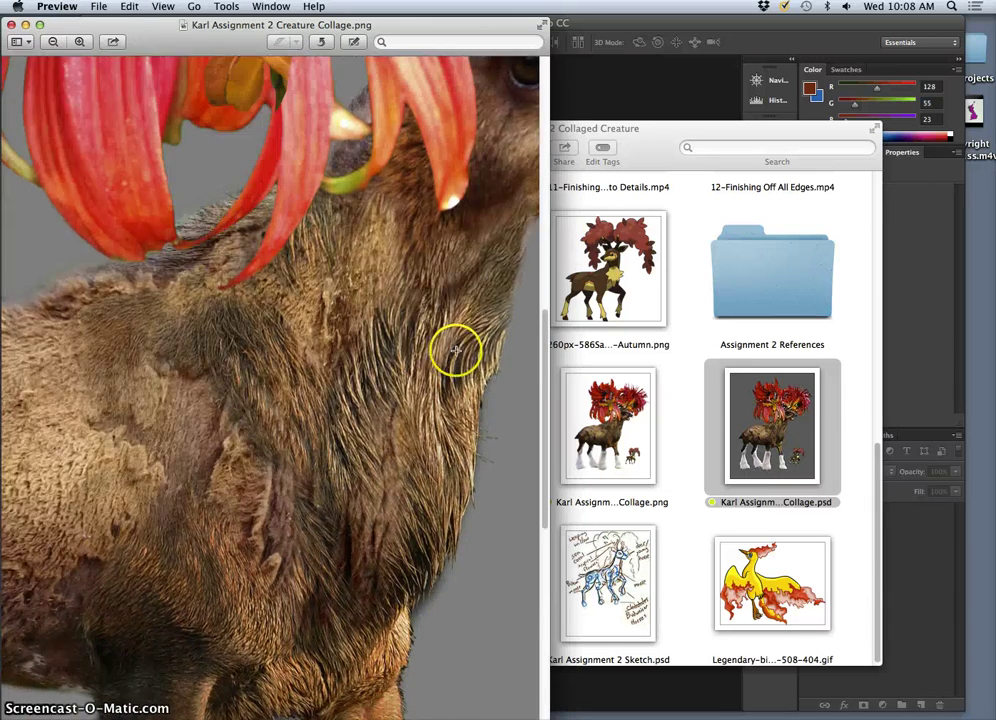
{"action": "scroll", "coordinate": [436, 359], "scroll_direction": "up", "scroll_amount": 15}
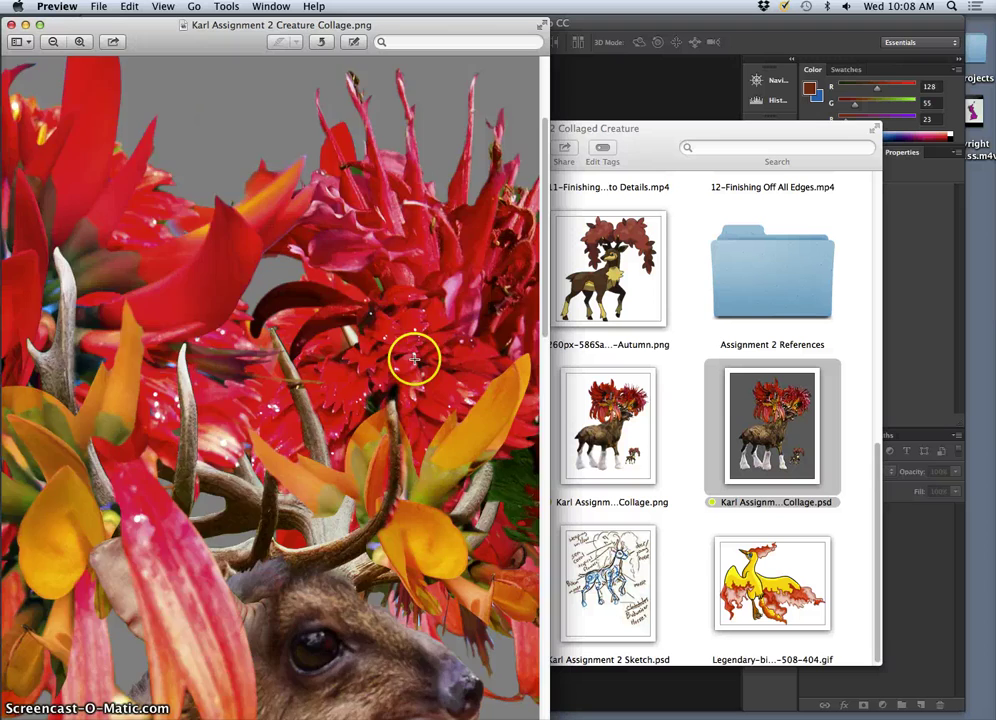
{"action": "scroll", "coordinate": [387, 352], "scroll_direction": "down", "scroll_amount": 10}
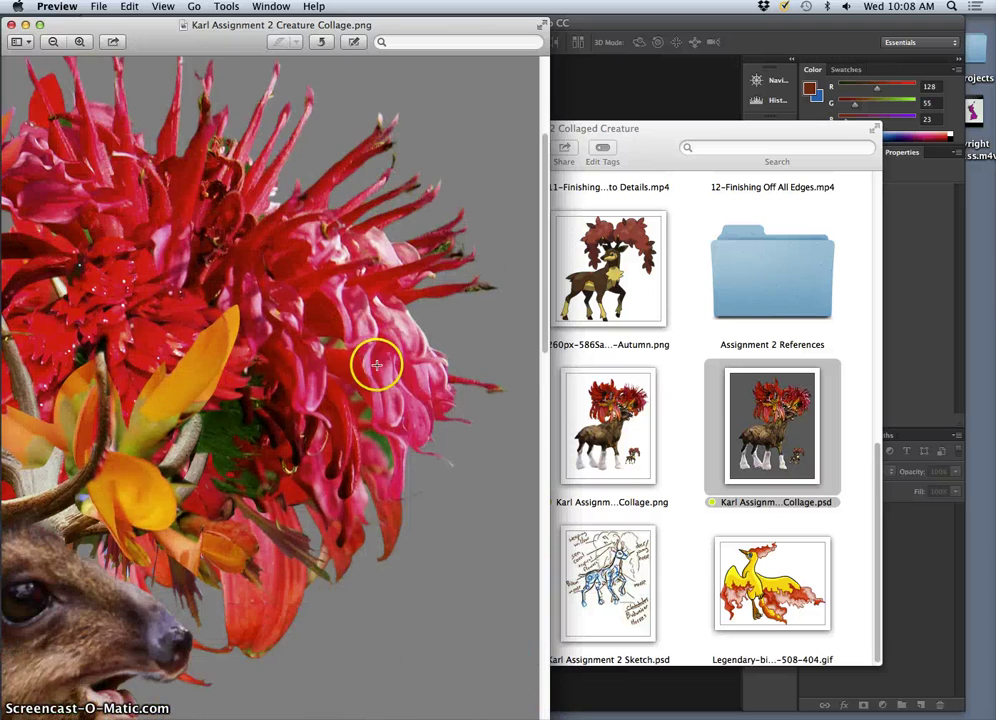
{"action": "scroll", "coordinate": [366, 366], "scroll_direction": "down", "scroll_amount": 10}
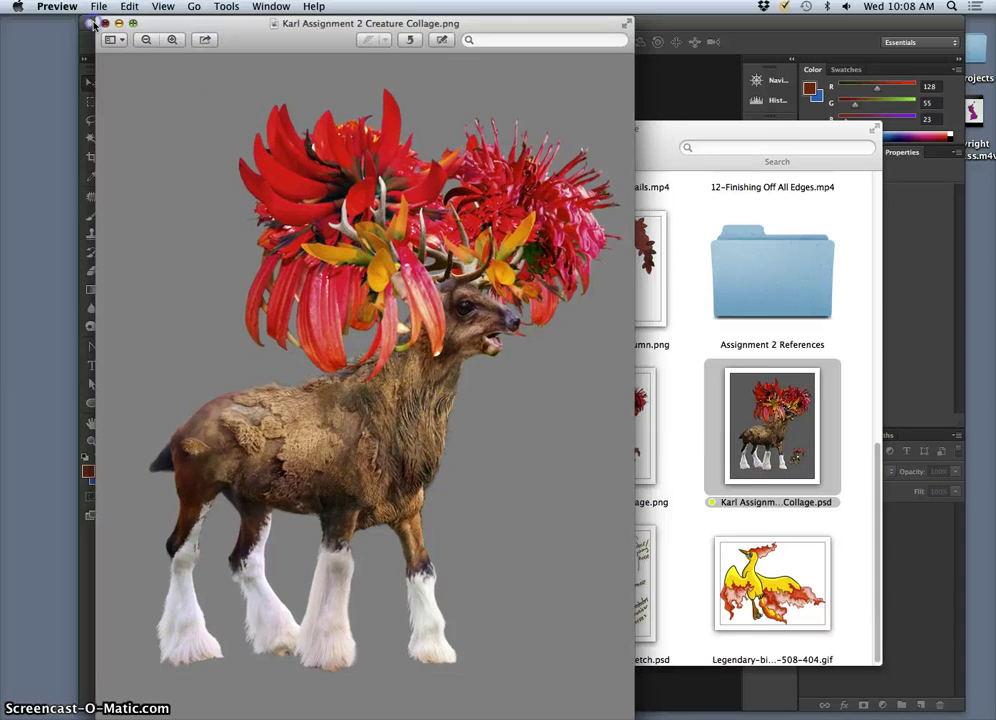
Close Preview and open the fantasy landscape .psd from Assignment 1 Fantasy Landscape.
{"action": "left_click", "coordinate": [95, 22]}
{"action": "left_click", "coordinate": [696, 156]}
{"action": "left_click", "coordinate": [260, 149]}
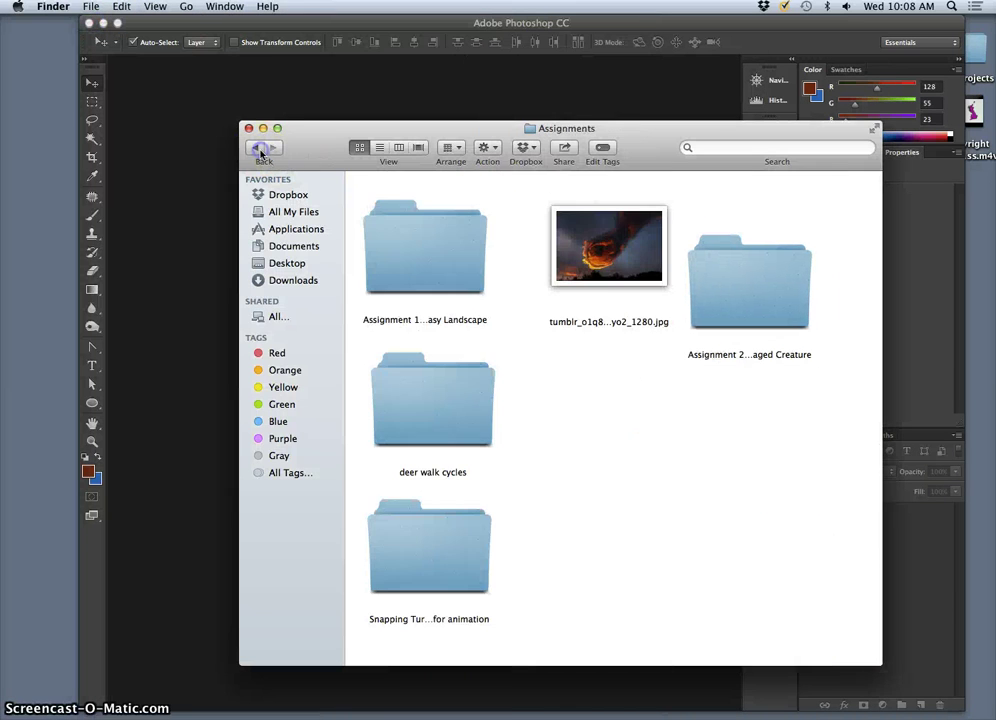
{"action": "double_click", "coordinate": [451, 271]}
{"action": "scroll", "coordinate": [600, 340], "scroll_direction": "down", "scroll_amount": 5}
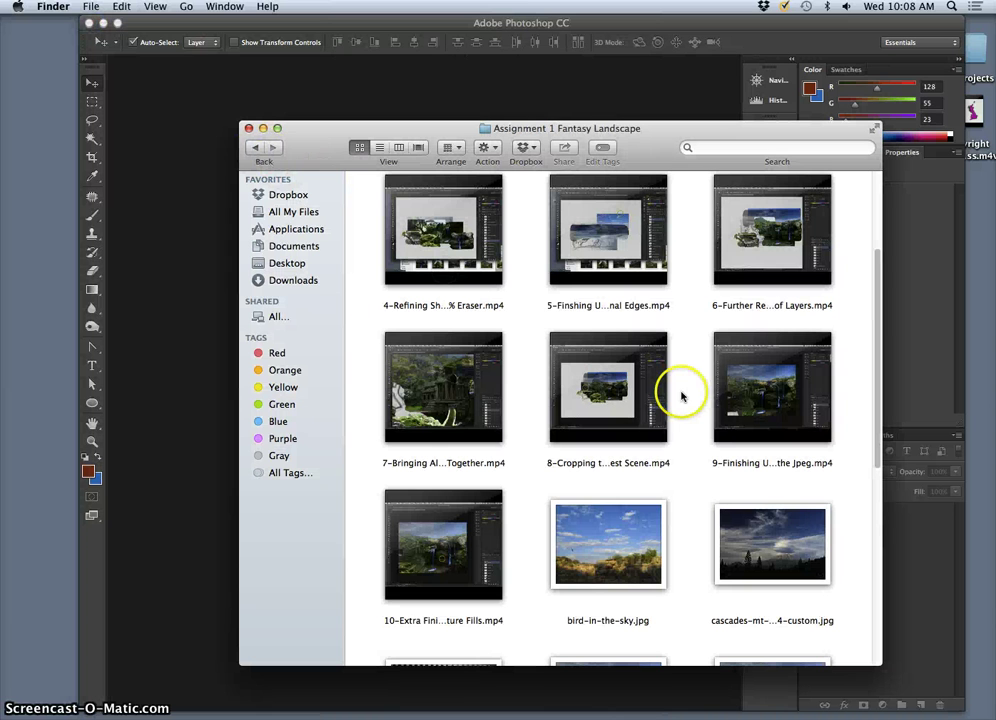
{"action": "scroll", "coordinate": [684, 388], "scroll_direction": "down", "scroll_amount": 5}
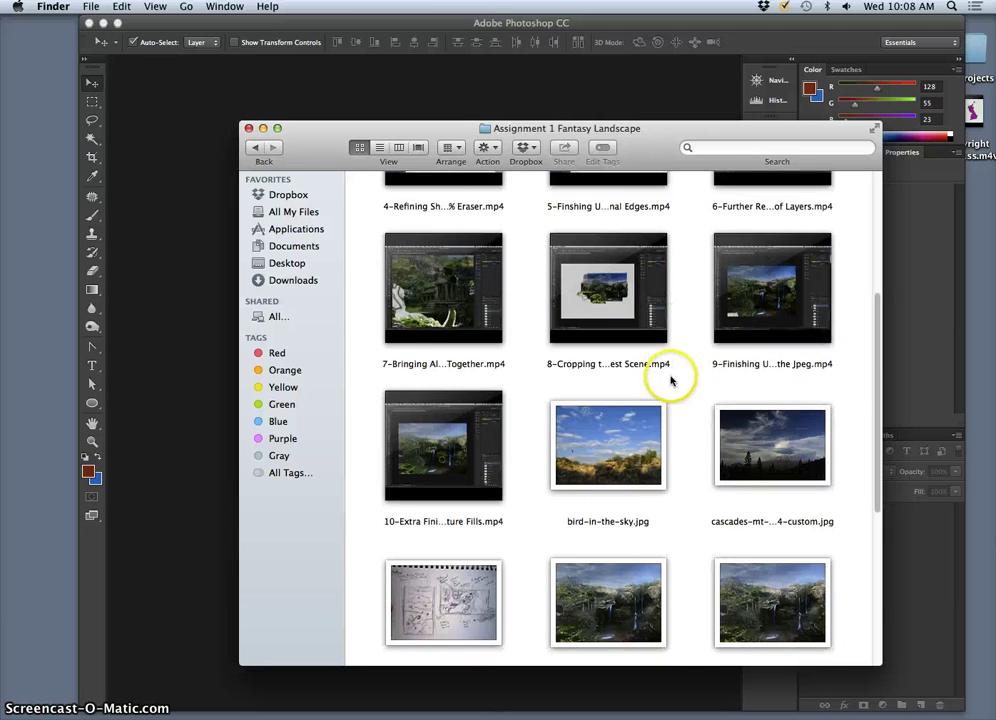
{"action": "scroll", "coordinate": [672, 380], "scroll_direction": "down", "scroll_amount": 1}
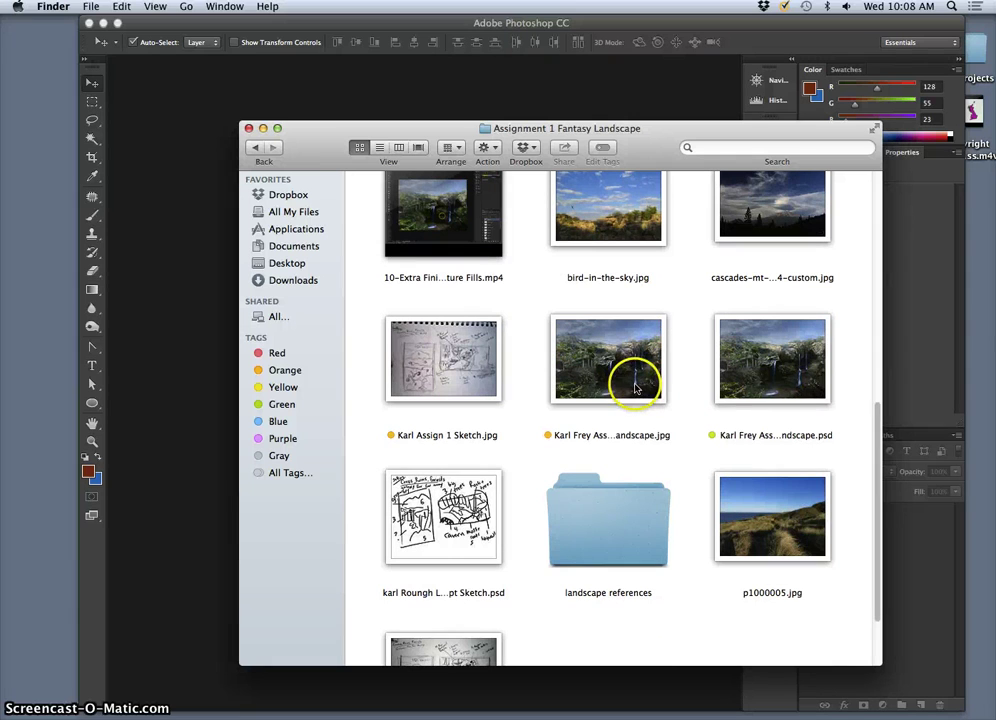
{"action": "double_click", "coordinate": [773, 385]}
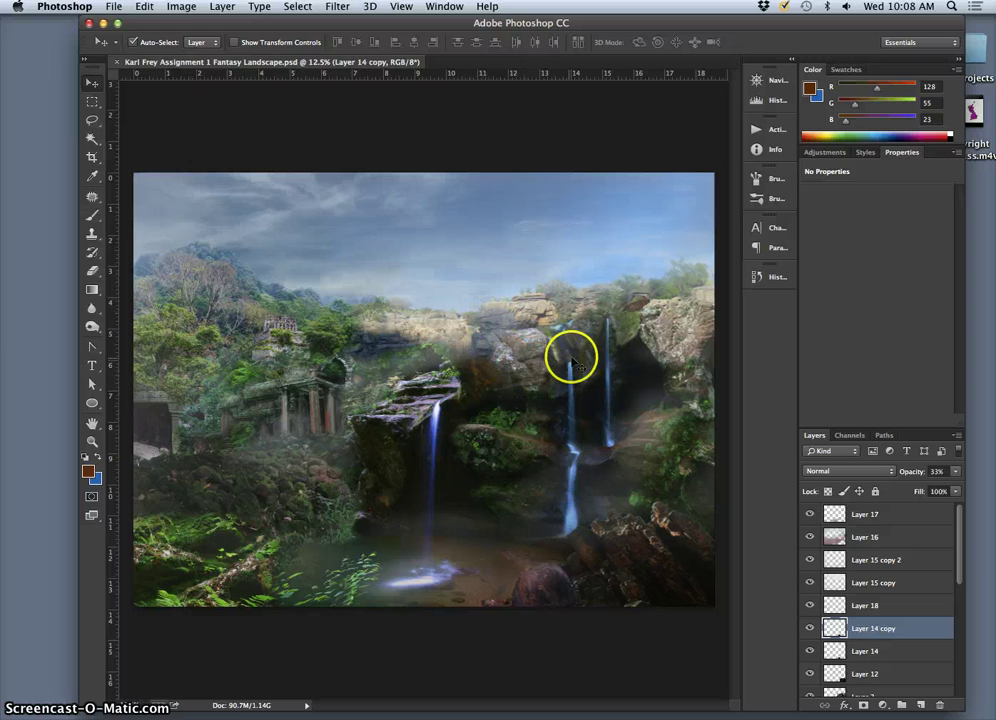
Check the 6507 × 4872 px, 350 pixels/inch image size, then select Layer 17.
{"action": "left_click", "coordinate": [181, 7]}
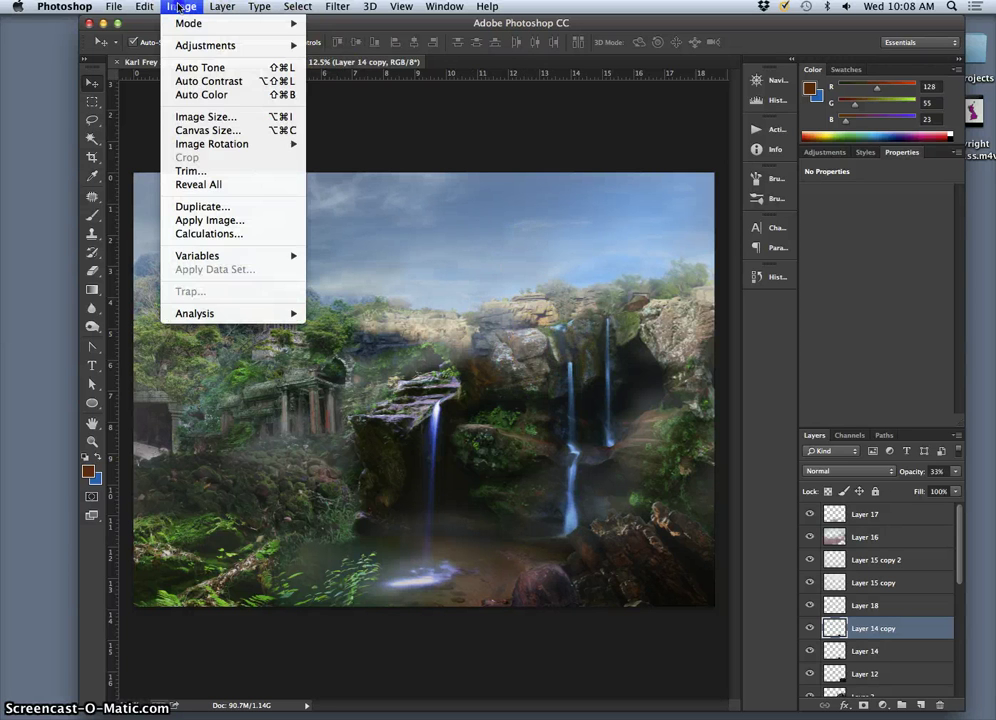
{"action": "left_click", "coordinate": [213, 117]}
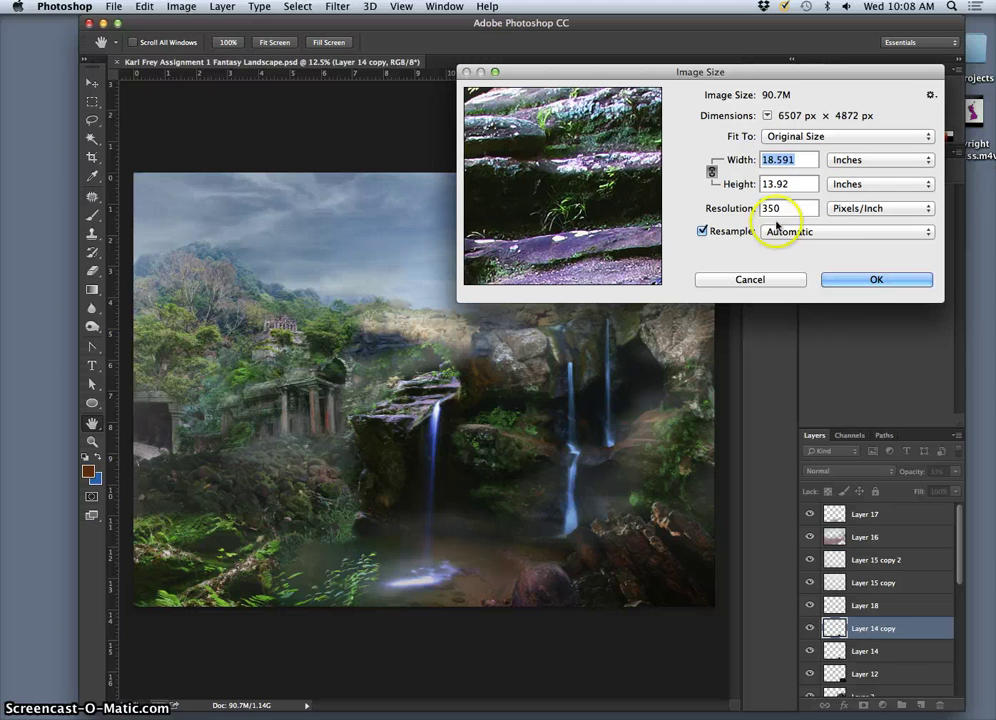
{"action": "left_click", "coordinate": [863, 285]}
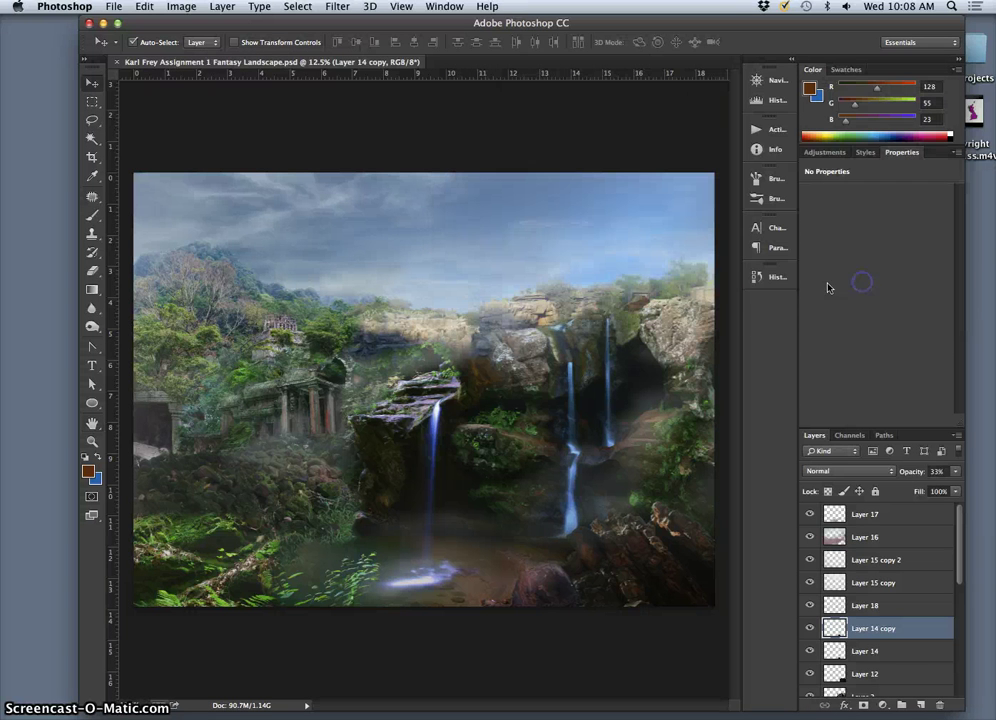
{"action": "left_click", "coordinate": [886, 520]}
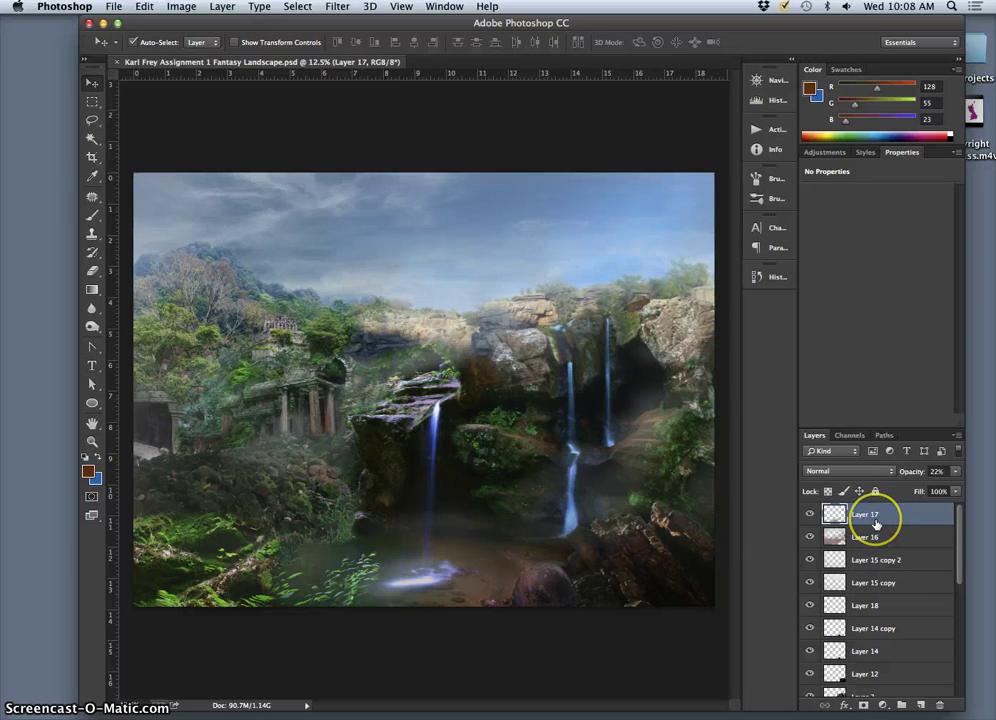
Drag the creature PNG into the landscape, scale it to 59.30% and move it left of the falls.
{"action": "key", "text": "F11"}
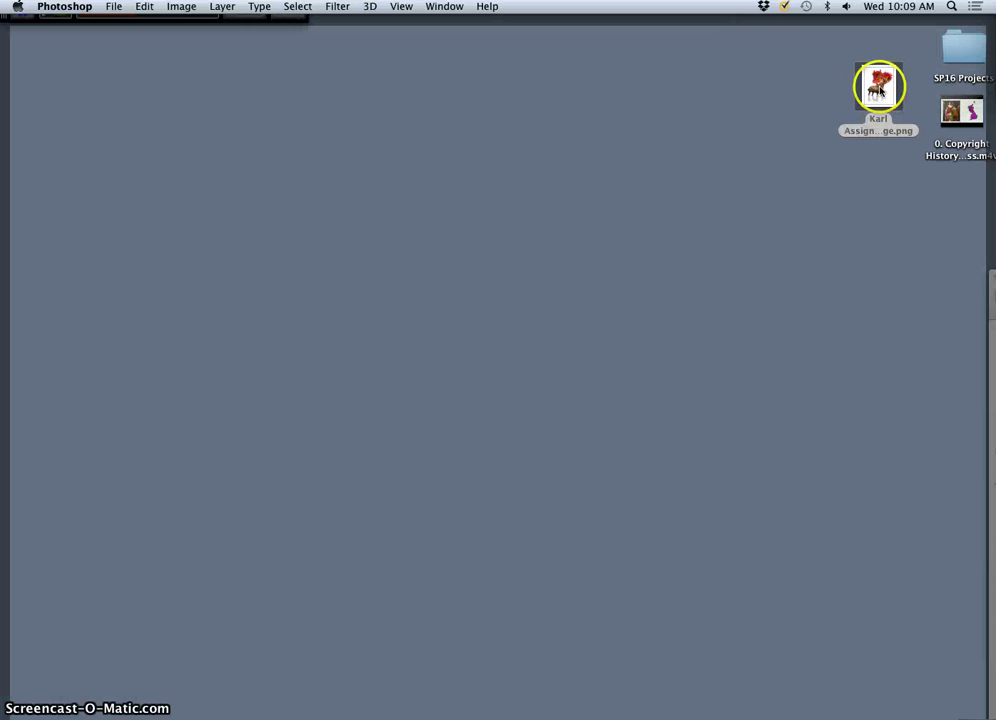
{"action": "left_click_drag", "start_coordinate": [883, 88], "coordinate": [436, 422]}
{"action": "key", "text": "F11"}
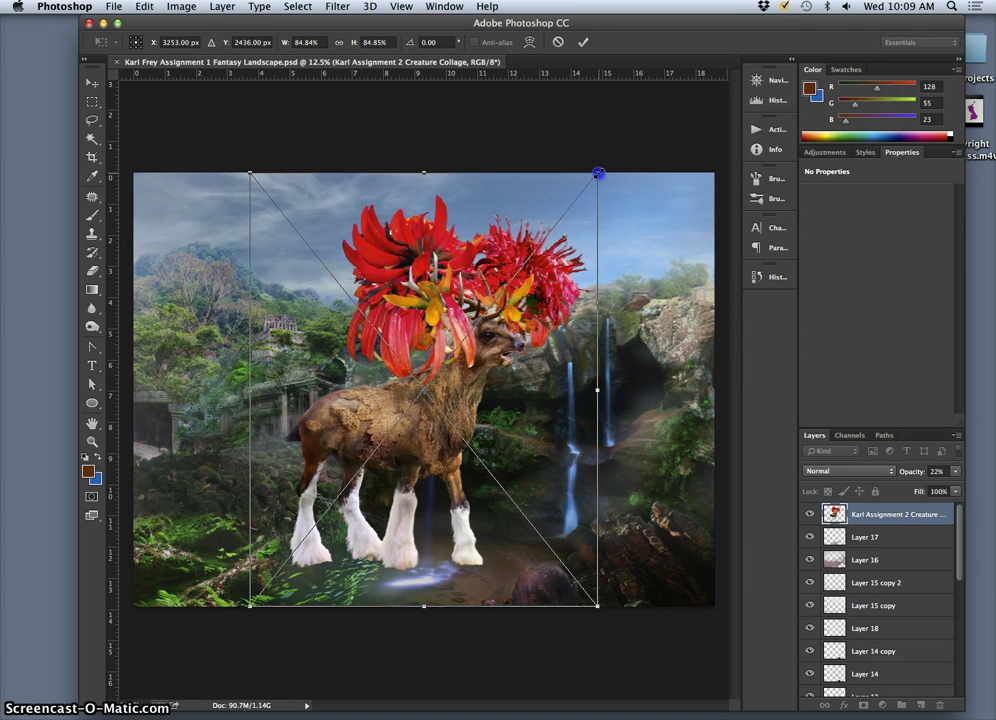
{"action": "left_click_drag", "start_coordinate": [597, 176], "coordinate": [531, 227]}
{"action": "left_click_drag", "start_coordinate": [428, 334], "coordinate": [344, 432]}
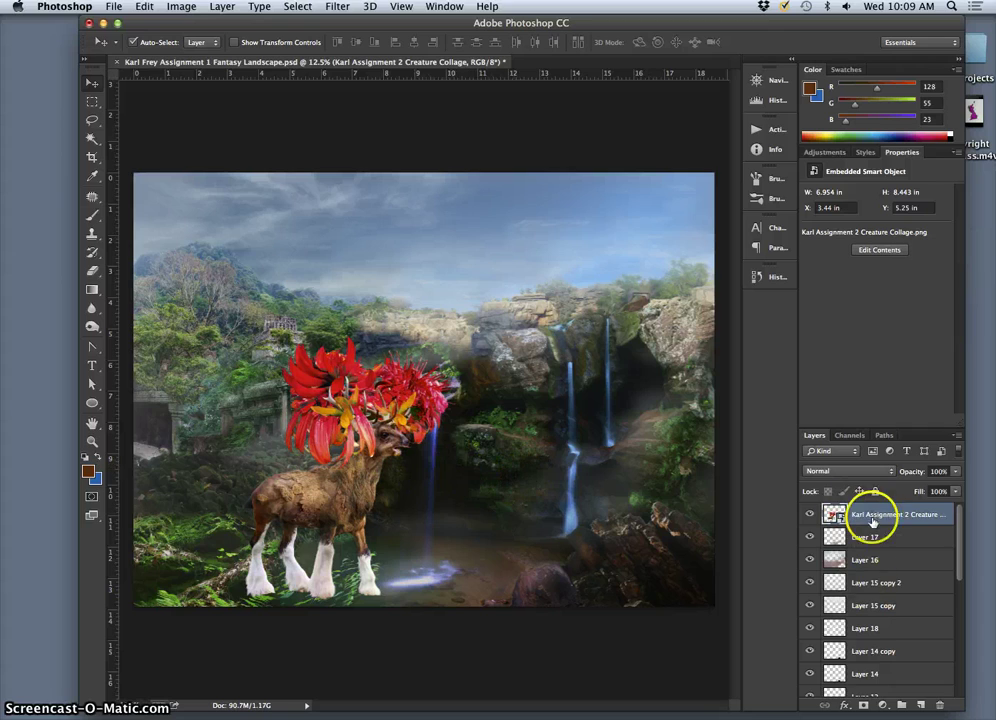
Inspect the creature's edges up close, then duplicate its layer with Cmd+J.
{"action": "key", "text": "super+plus"}
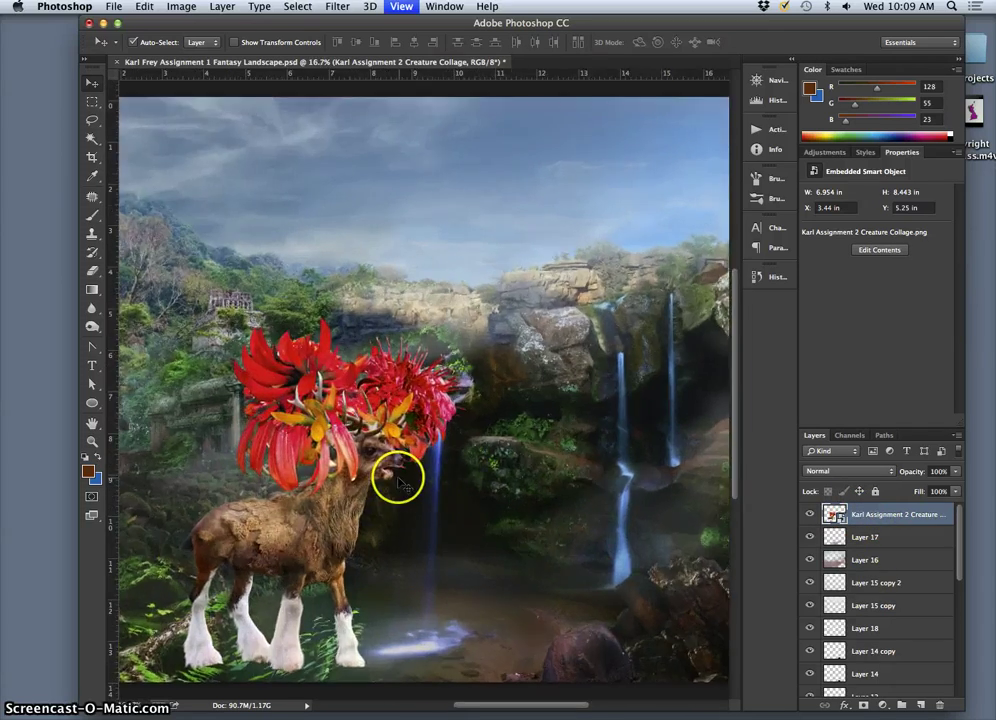
{"action": "scroll", "coordinate": [398, 482], "scroll_direction": "up", "scroll_amount": 3}
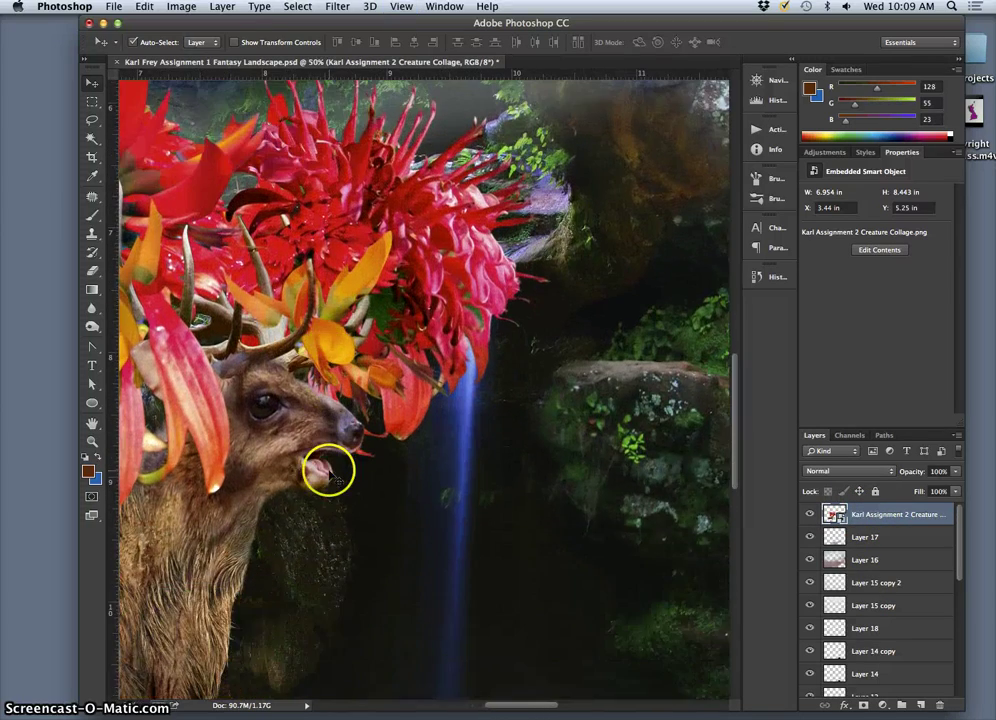
{"action": "scroll", "coordinate": [330, 478], "scroll_direction": "left", "scroll_amount": 6}
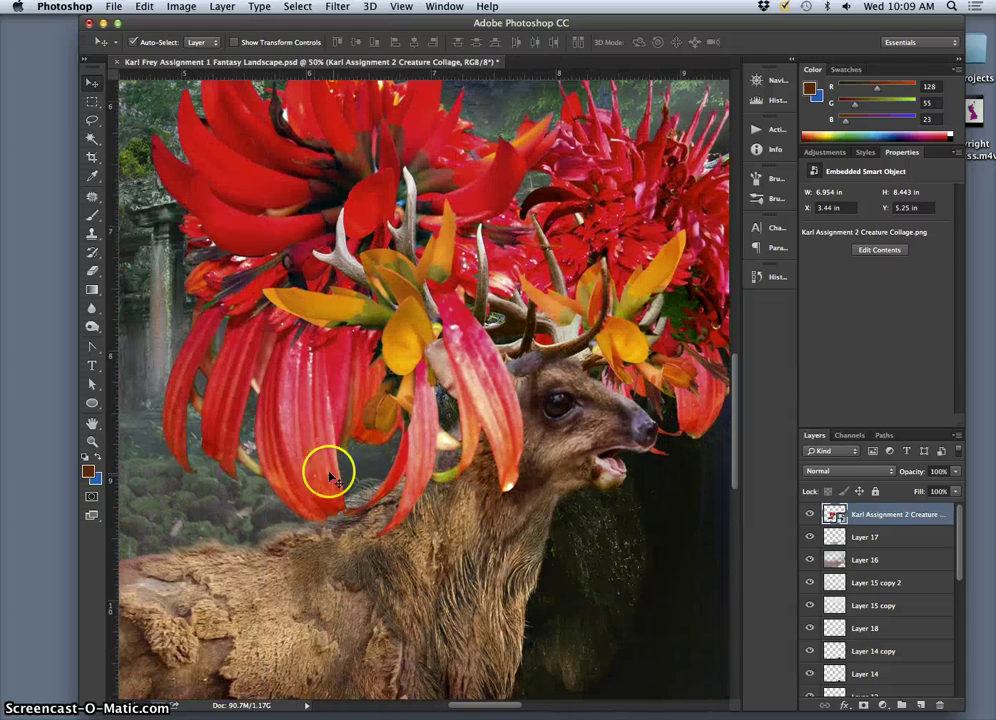
{"action": "scroll", "coordinate": [340, 475], "scroll_direction": "down", "scroll_amount": 10}
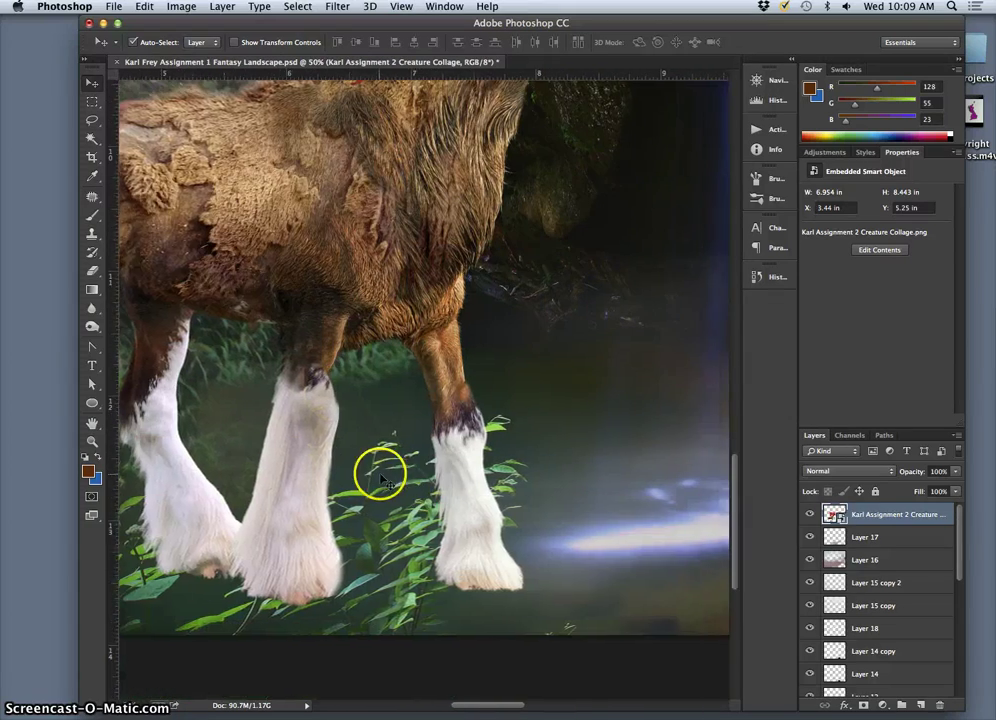
{"action": "scroll", "coordinate": [383, 481], "scroll_direction": "up", "scroll_amount": 10}
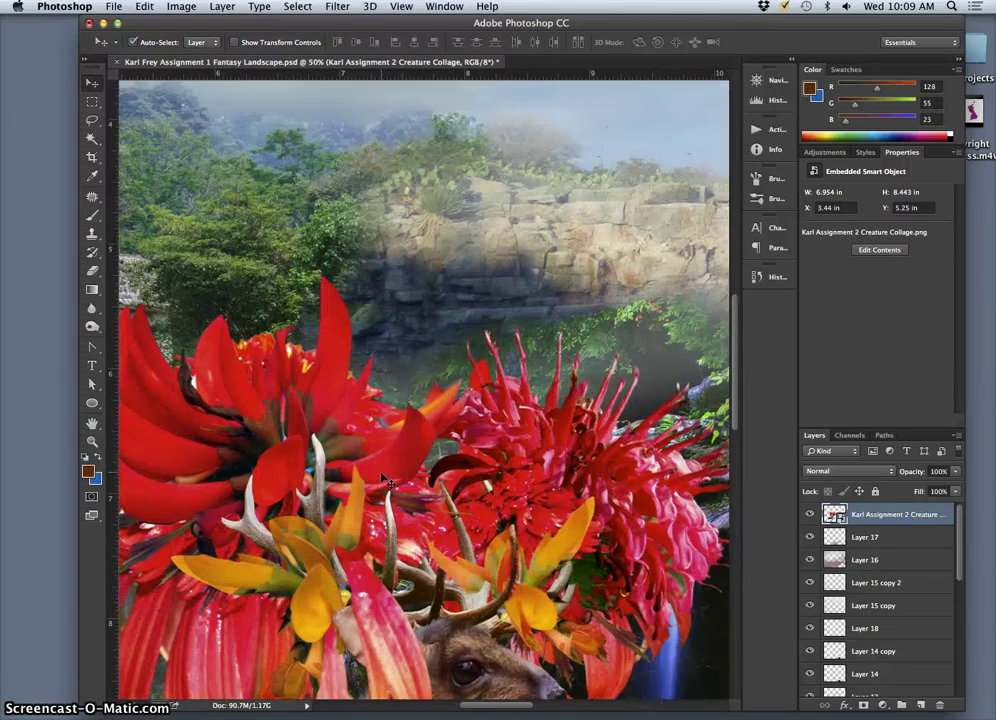
{"action": "scroll", "coordinate": [388, 482], "scroll_direction": "down", "scroll_amount": 1}
{"action": "key", "text": "super+minus"}
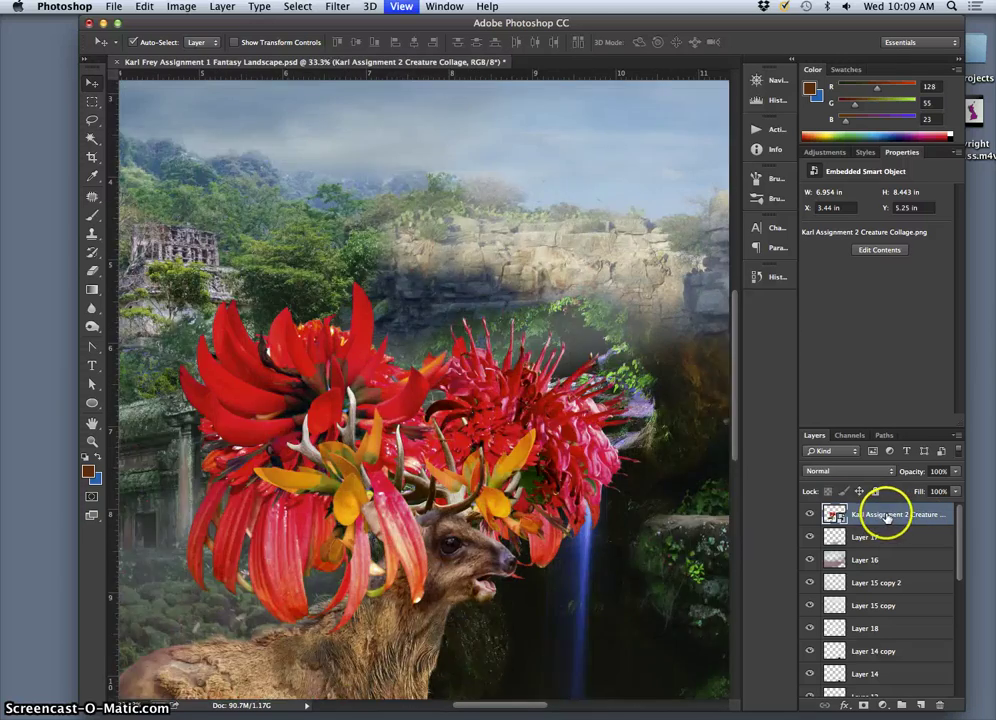
{"action": "key", "text": "super+minus"}
{"action": "key", "text": "super+minus"}
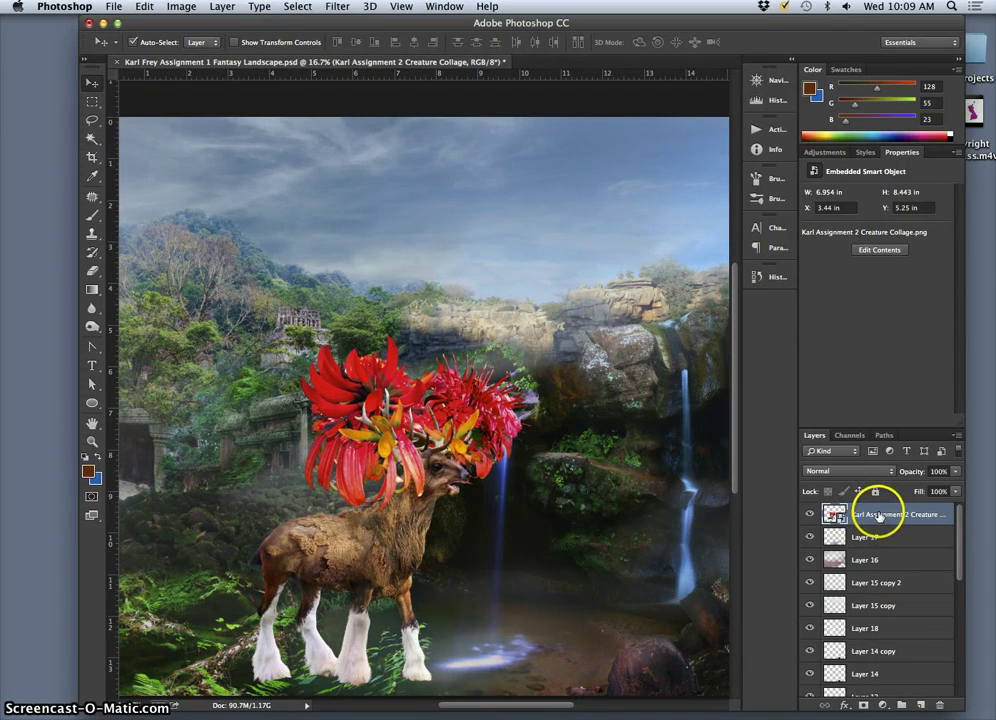
{"action": "key", "text": "super+j"}
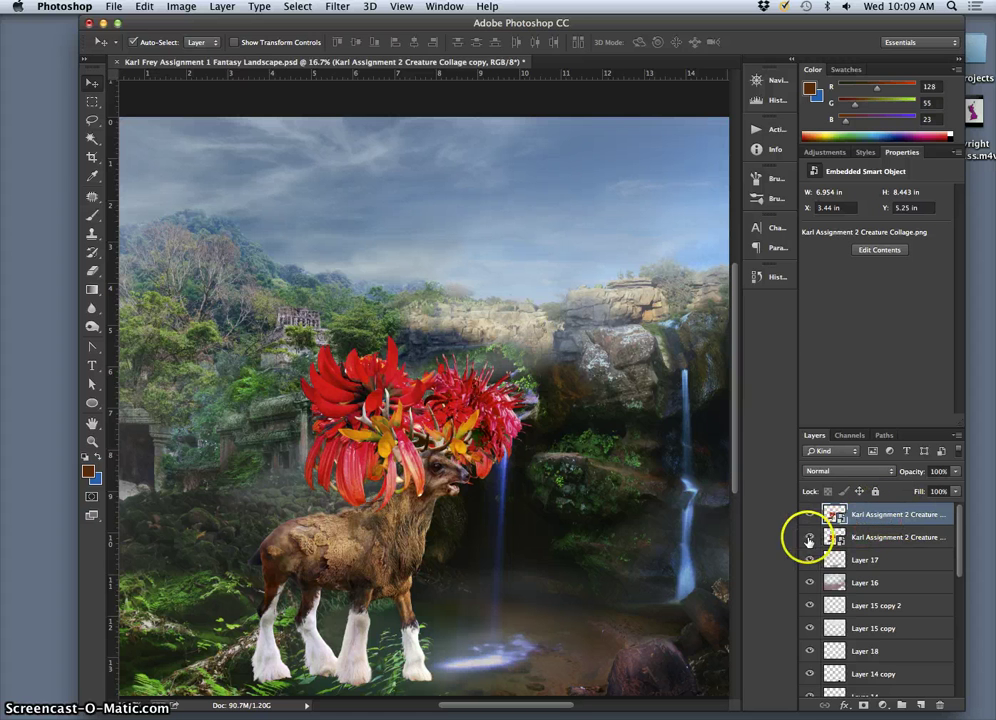
Hide the original creature layer and rasterize the creature copy.
{"action": "left_click", "coordinate": [809, 540]}
{"action": "left_click", "coordinate": [885, 516]}
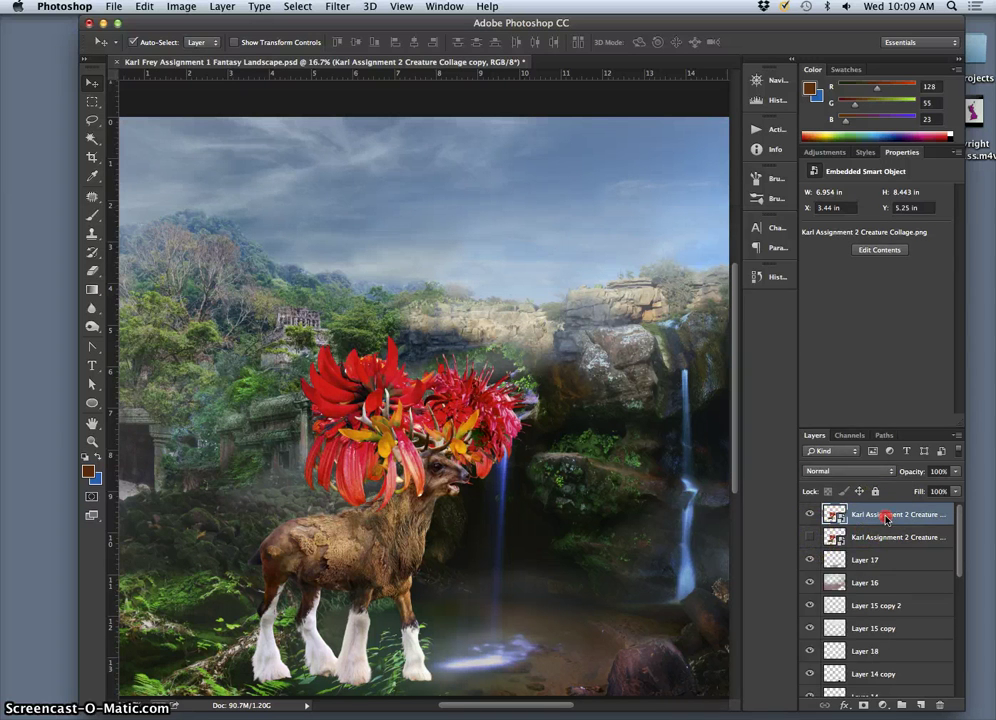
{"action": "right_click", "coordinate": [885, 516]}
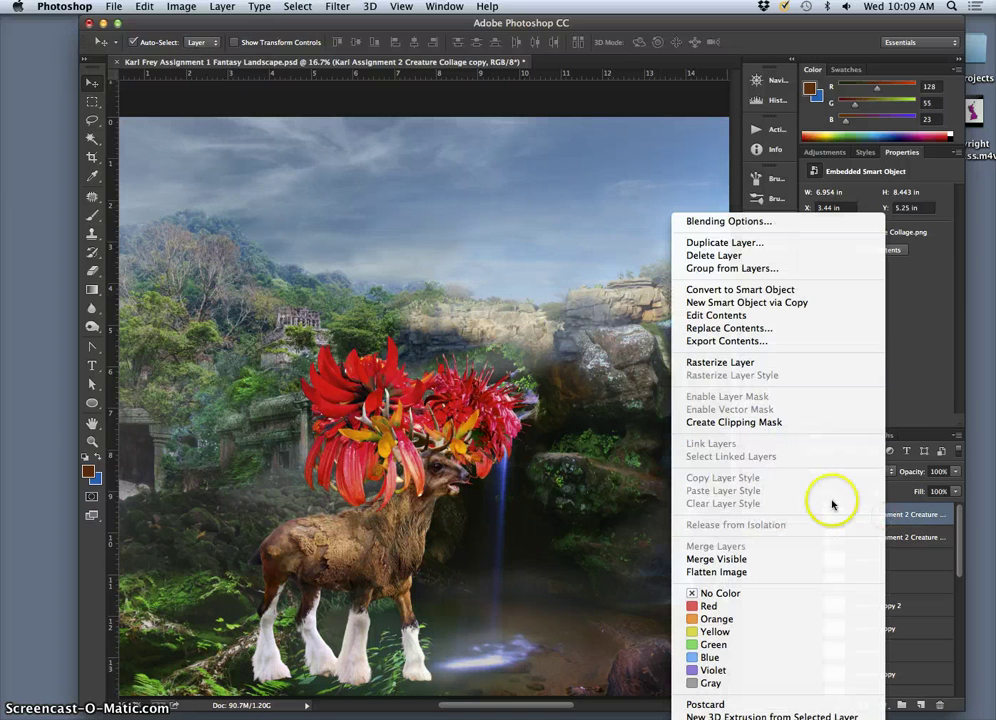
{"action": "left_click", "coordinate": [727, 364]}
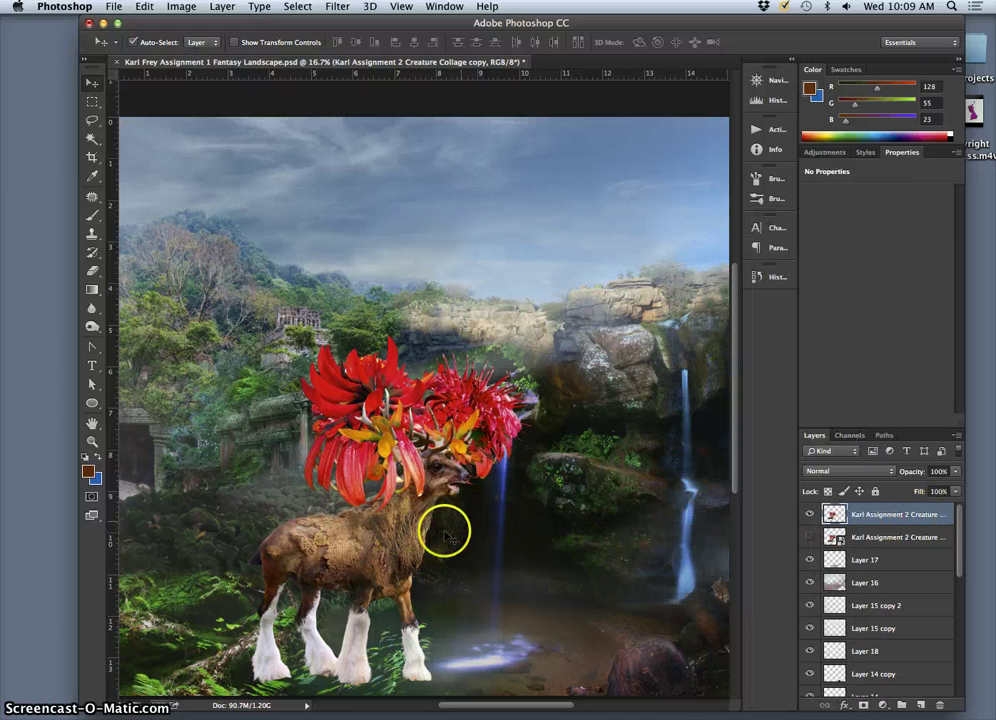
Brush darker patches over the deer's neck and chest, then fit the image on screen.
{"action": "mouse_move", "coordinate": [447, 536]}
{"action": "left_mouse_down"}
{"action": "mouse_move", "coordinate": [384, 517]}
{"action": "mouse_move", "coordinate": [395, 487]}
{"action": "mouse_move", "coordinate": [381, 563]}
{"action": "left_mouse_up"}
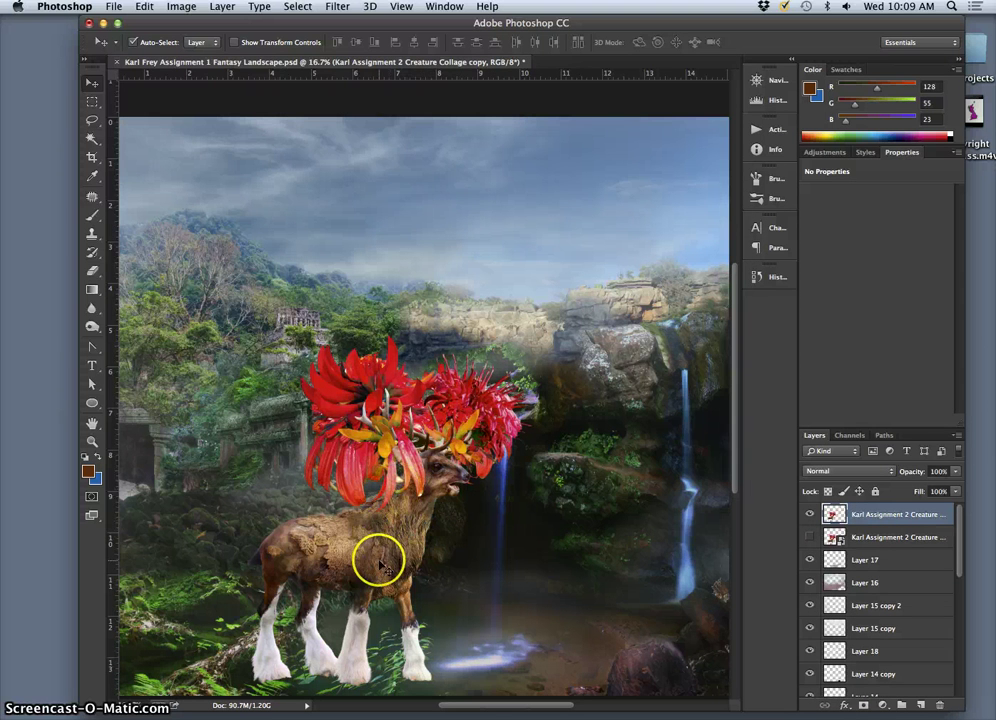
{"action": "scroll", "coordinate": [381, 545], "scroll_direction": "down", "scroll_amount": 3}
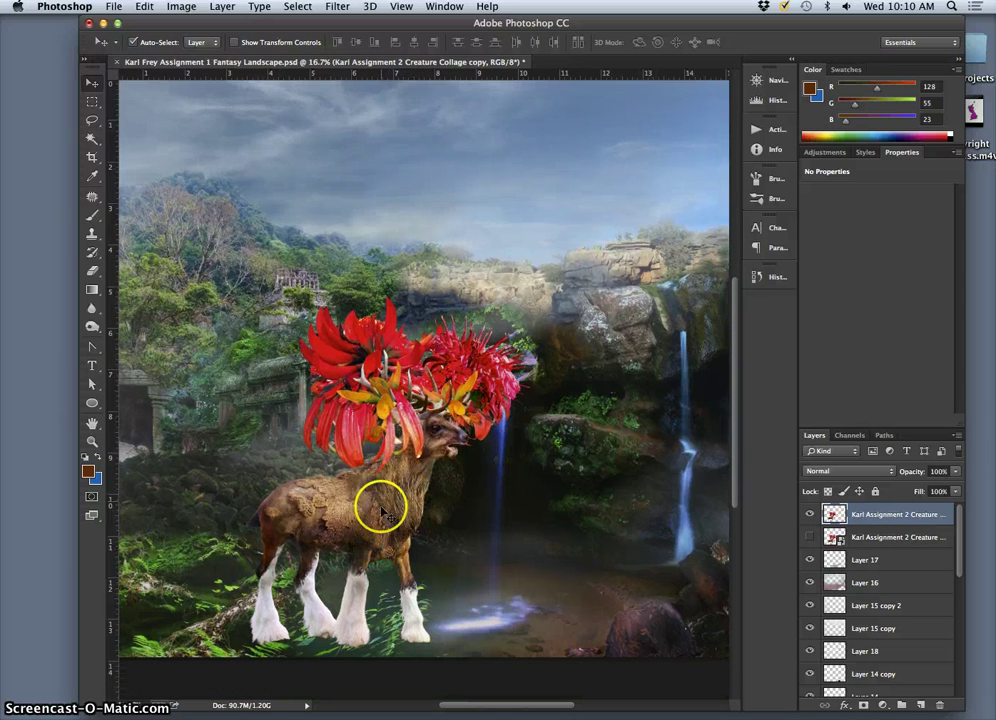
{"action": "key", "text": "super+minus"}
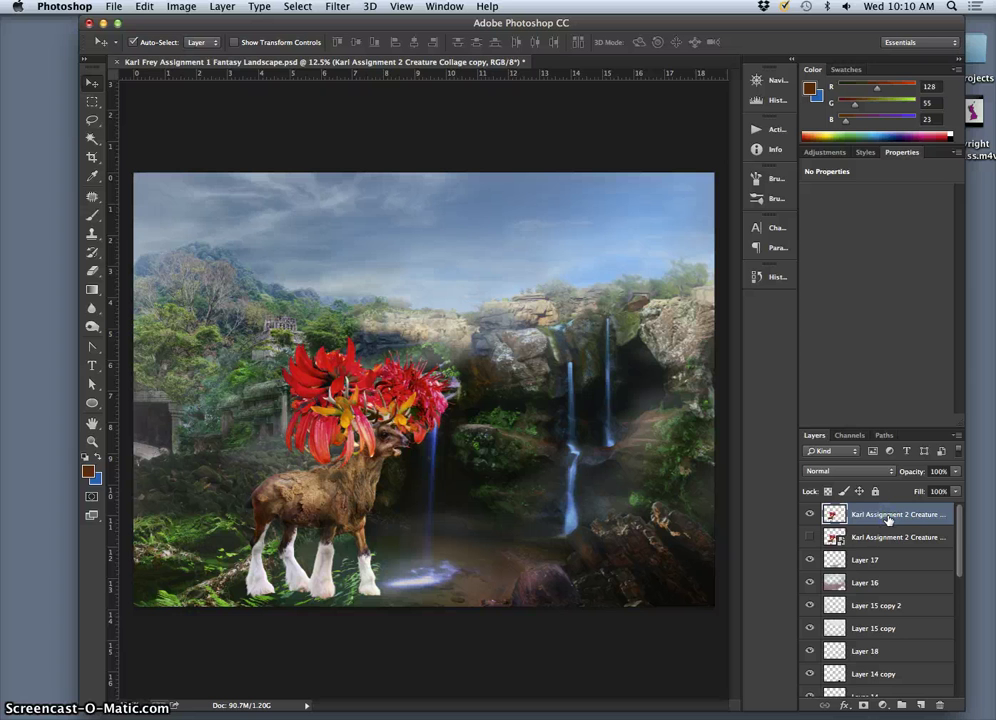
Send the creature layer down past Layers 16, 18, 14 and 12 to sit just above Layer 7.
{"action": "left_click_drag", "start_coordinate": [888, 519], "coordinate": [889, 590]}
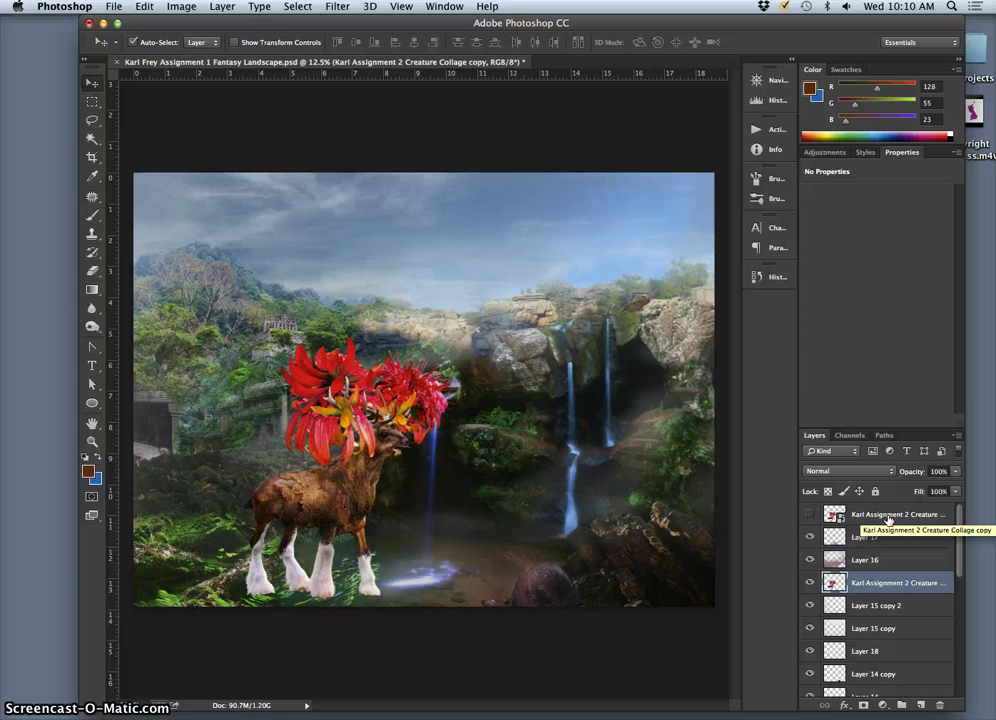
{"action": "key", "text": "super+bracketleft"}
{"action": "key", "text": "super+bracketleft"}
{"action": "key", "text": "super+bracketleft"}
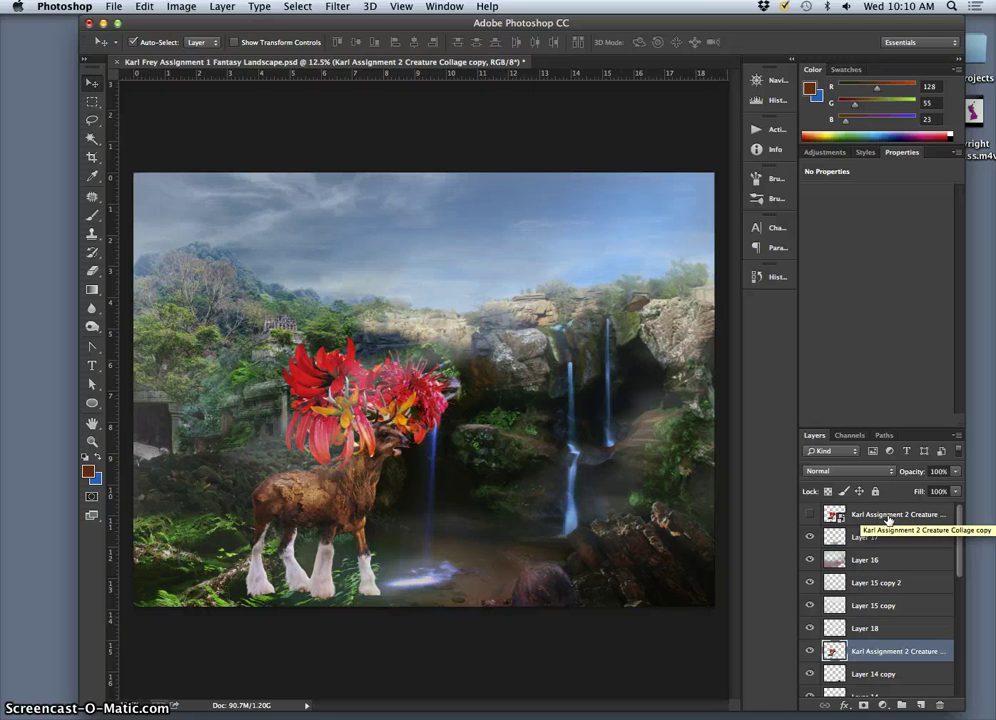
{"action": "key", "text": "super+bracketleft"}
{"action": "key", "text": "super+bracketleft"}
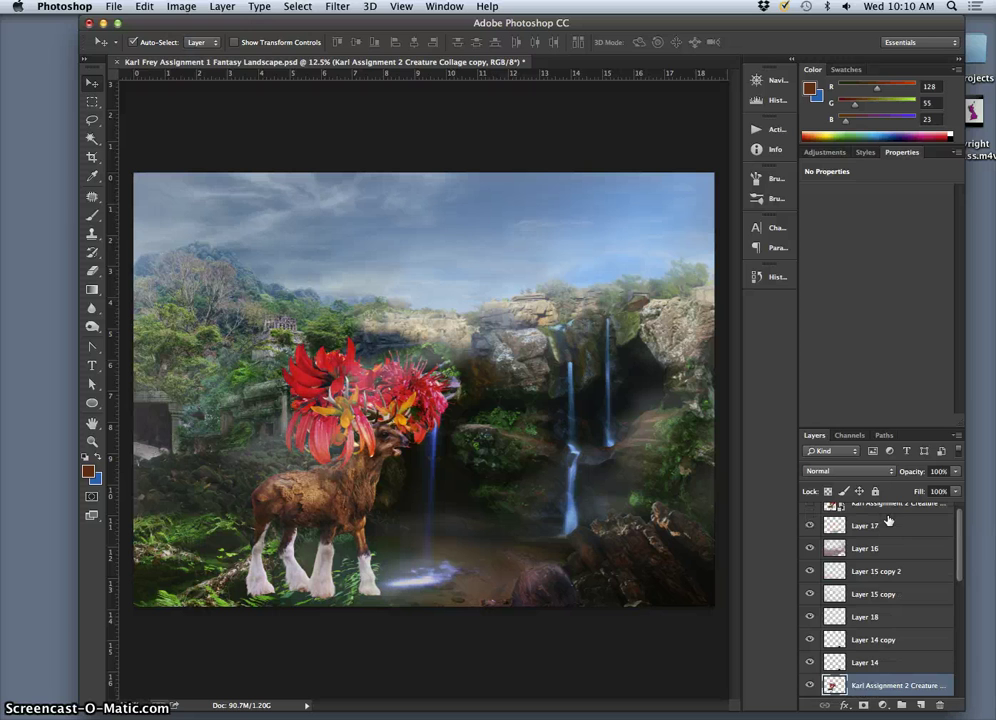
{"action": "key", "text": "super+bracketleft"}
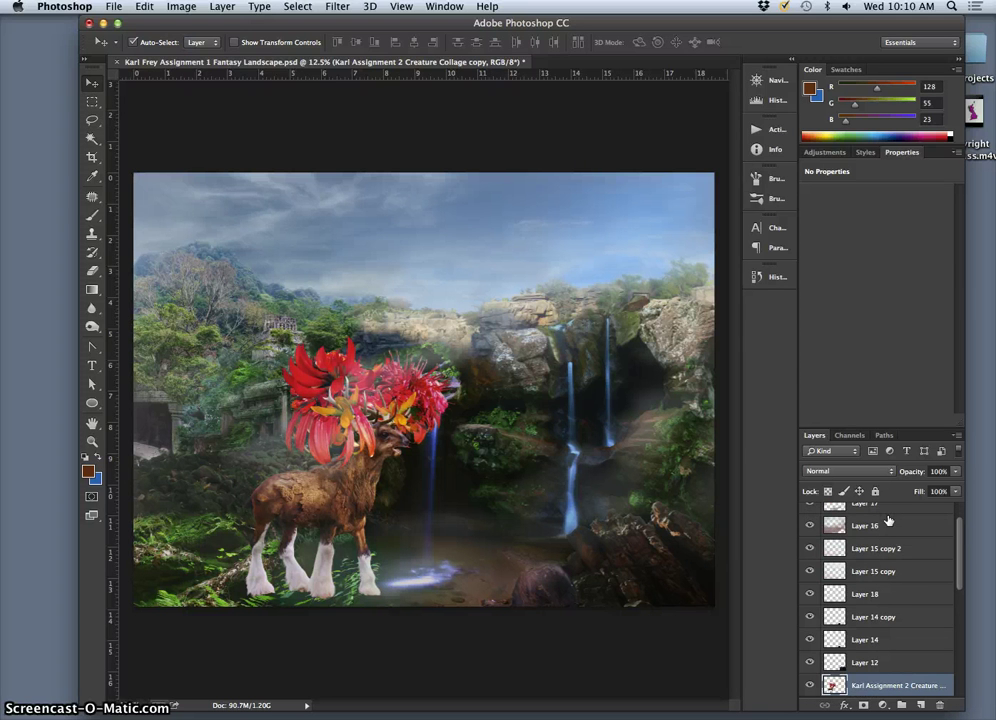
{"action": "scroll", "coordinate": [895, 565], "scroll_direction": "down", "scroll_amount": 3}
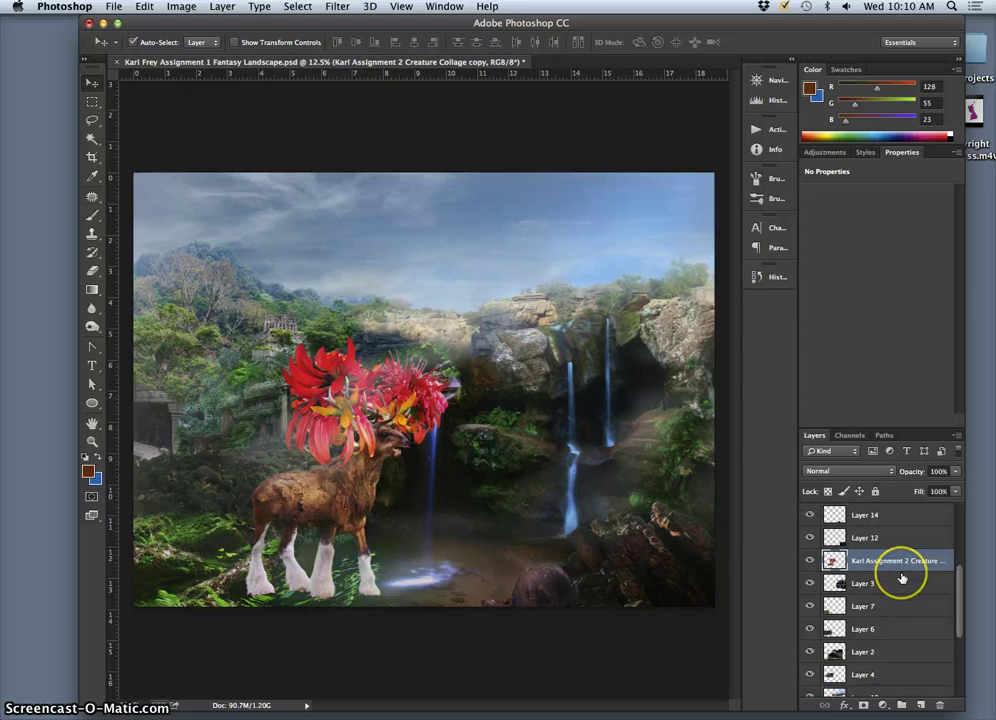
{"action": "key", "text": "super+bracketleft"}
{"action": "key", "text": "super+bracketleft"}
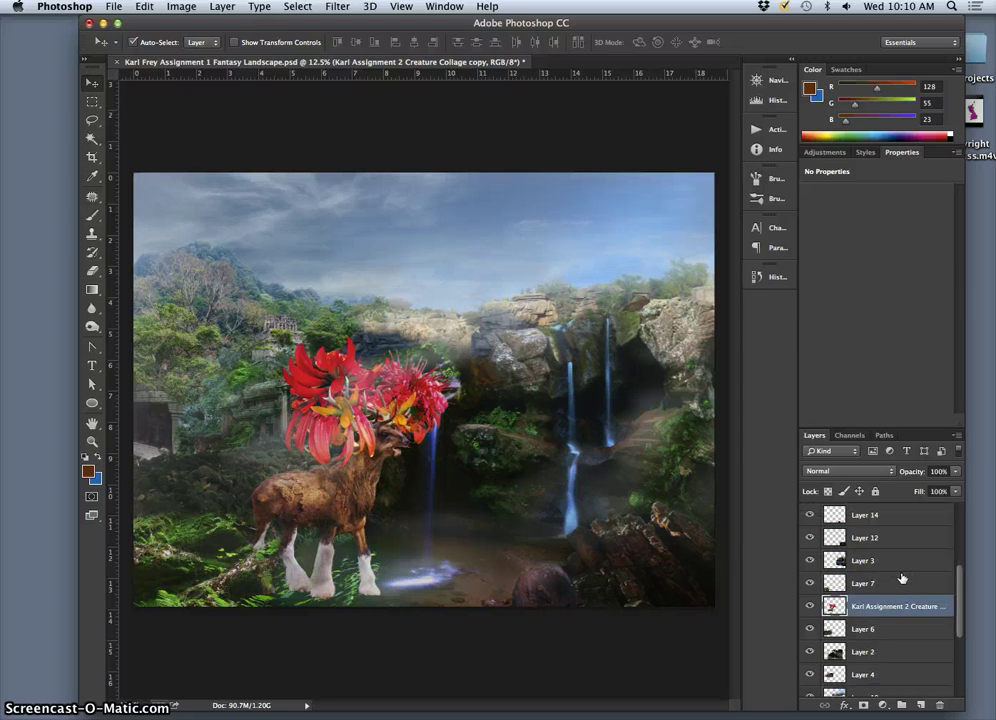
{"action": "key", "text": "super+bracketright"}
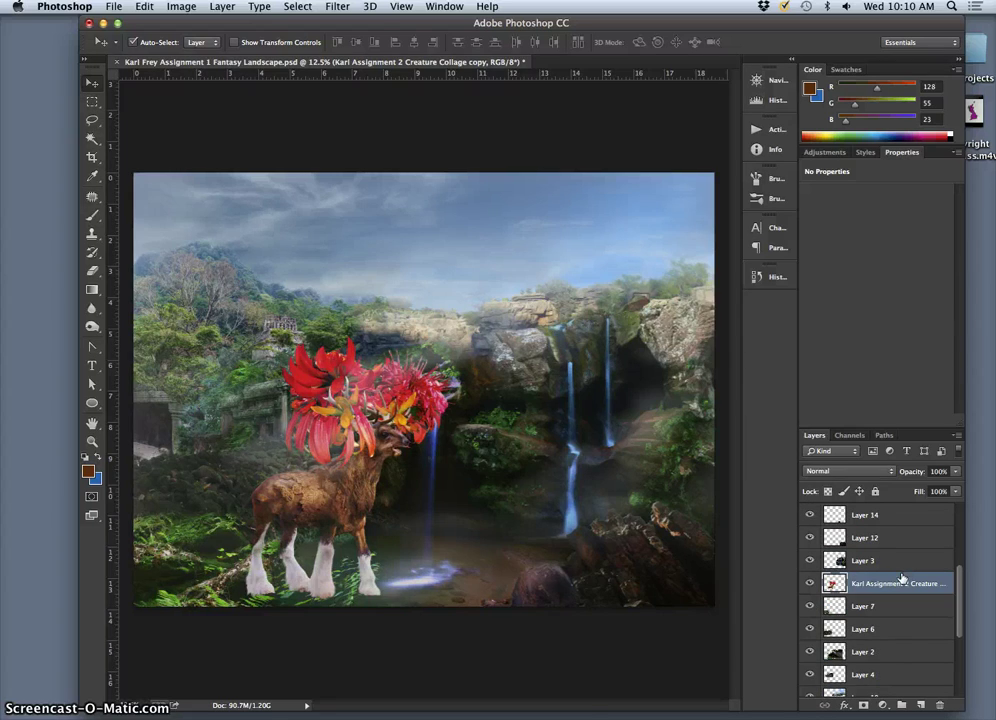
Test the creature's stacking around Layers 3 and 6 so the log and rocks overlap the deer.
{"action": "key", "text": "super+equal"}
{"action": "key", "text": "super+equal"}
{"action": "key", "text": "super+equal"}
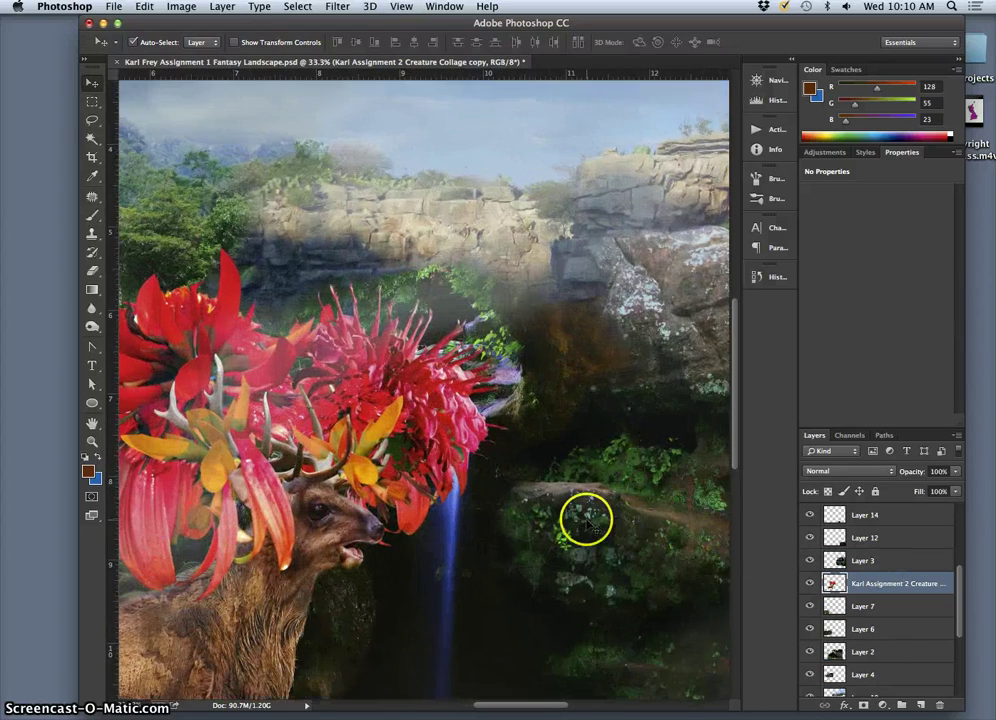
{"action": "scroll", "coordinate": [585, 518], "scroll_direction": "down", "scroll_amount": 2}
{"action": "scroll", "coordinate": [585, 518], "scroll_direction": "down", "scroll_amount": 3}
{"action": "scroll", "coordinate": [585, 518], "scroll_direction": "left", "scroll_amount": 10}
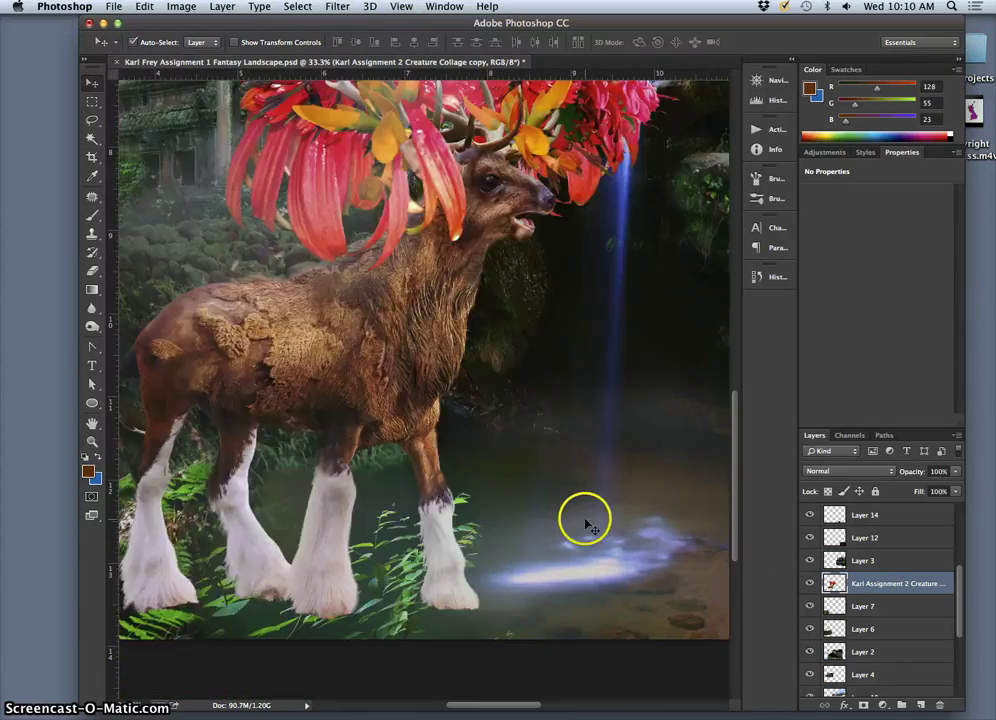
{"action": "scroll", "coordinate": [585, 518], "scroll_direction": "right", "scroll_amount": 10}
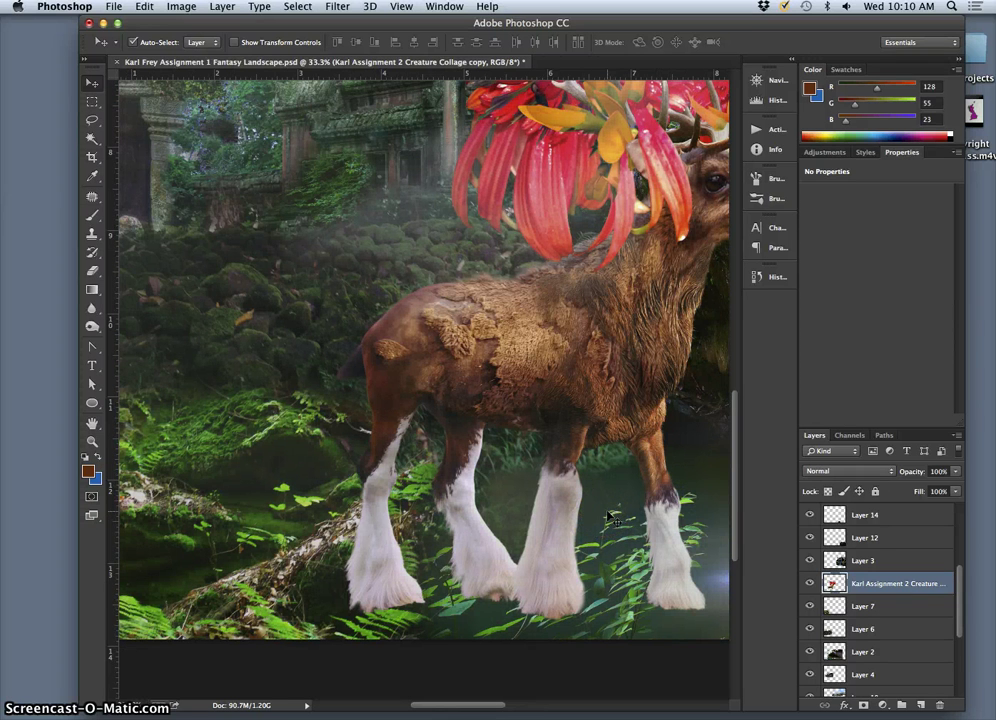
{"action": "key", "text": "super+bracketright"}
{"action": "key", "text": "super+bracketleft"}
{"action": "key", "text": "super+bracketleft"}
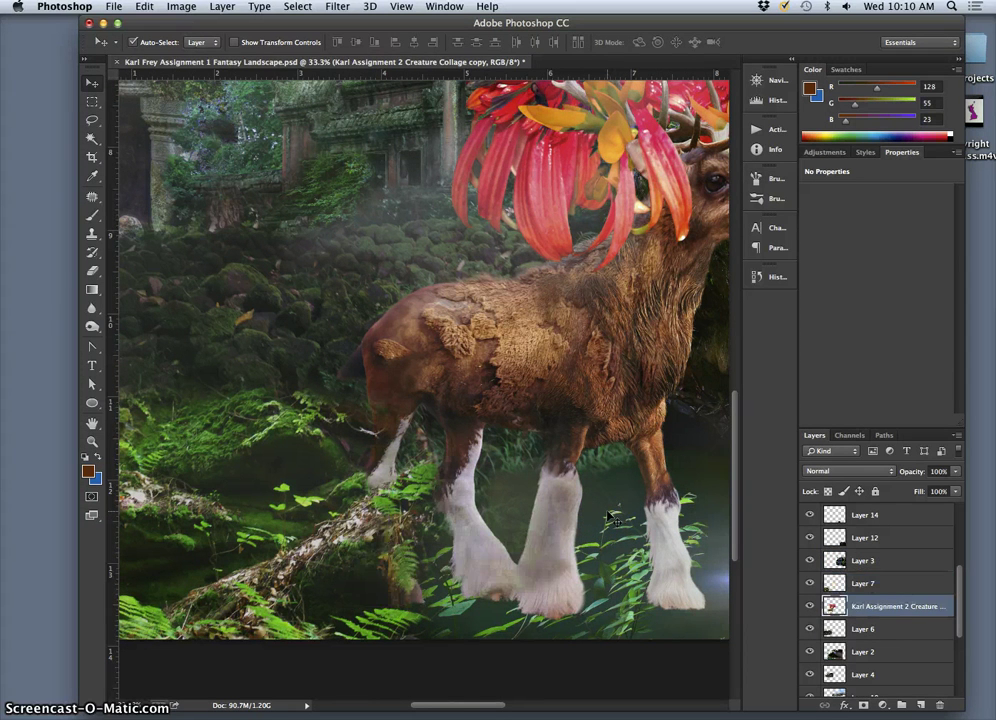
{"action": "key", "text": "super+bracketright"}
{"action": "key", "text": "super+bracketleft"}
{"action": "key", "text": "super+bracketright"}
{"action": "key", "text": "super+bracketleft"}
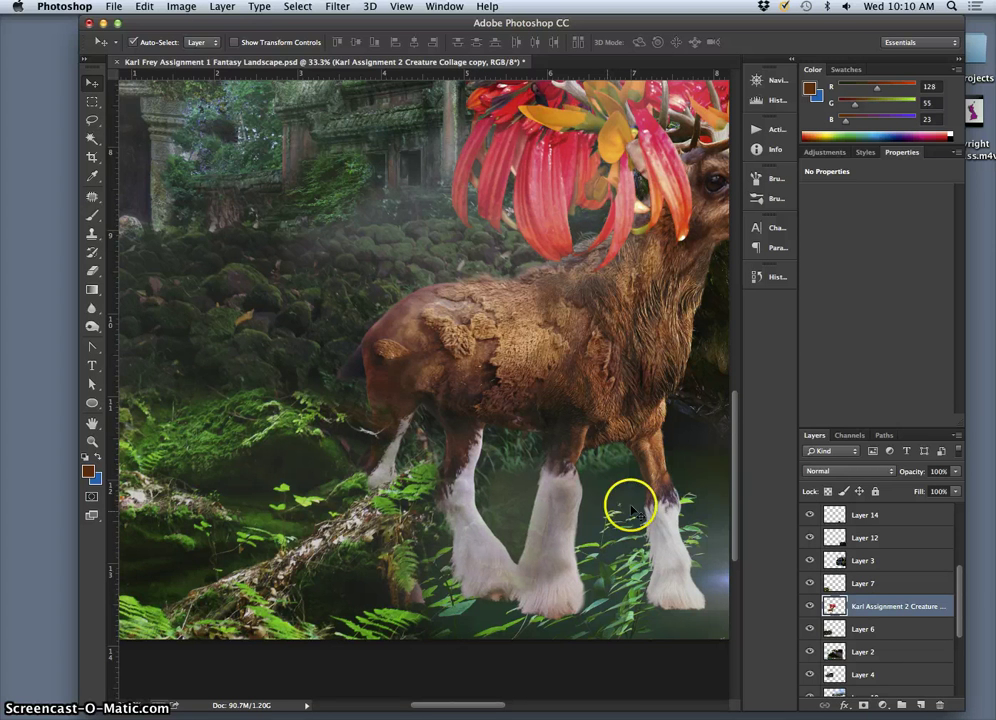
{"action": "scroll", "coordinate": [650, 512], "scroll_direction": "right", "scroll_amount": 10}
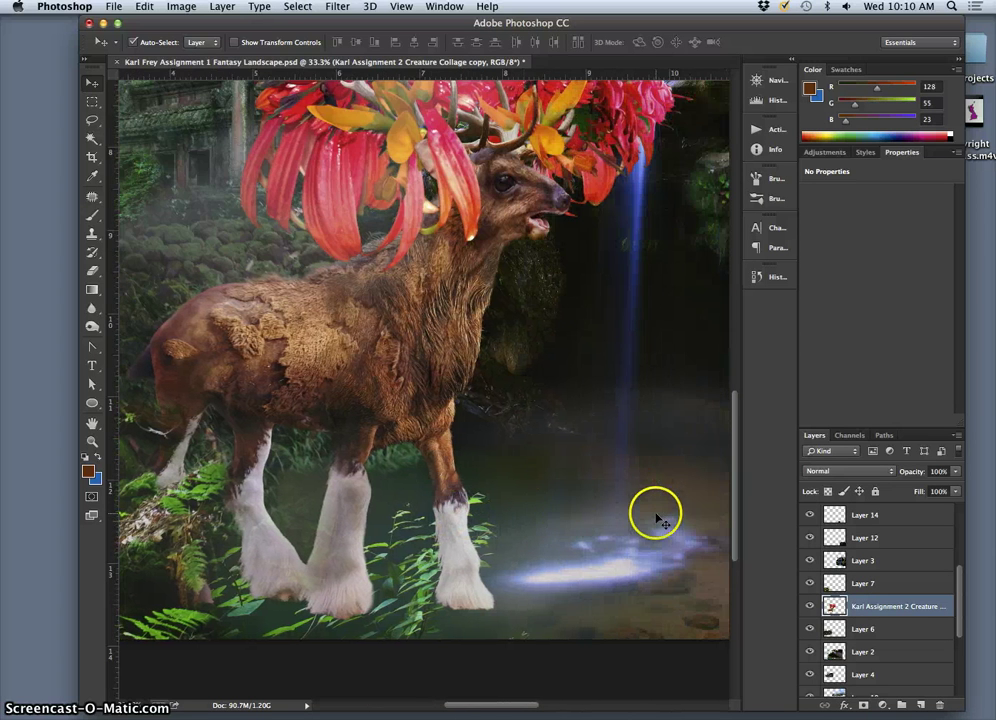
{"action": "key", "text": "super+bracketleft"}
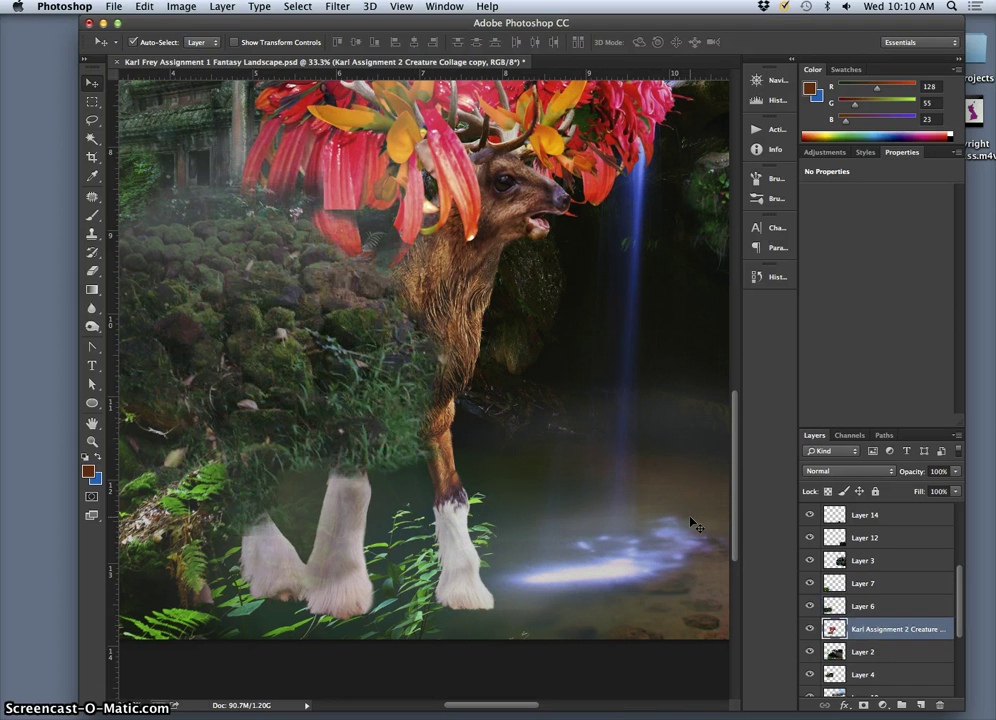
{"action": "key", "text": "super+z"}
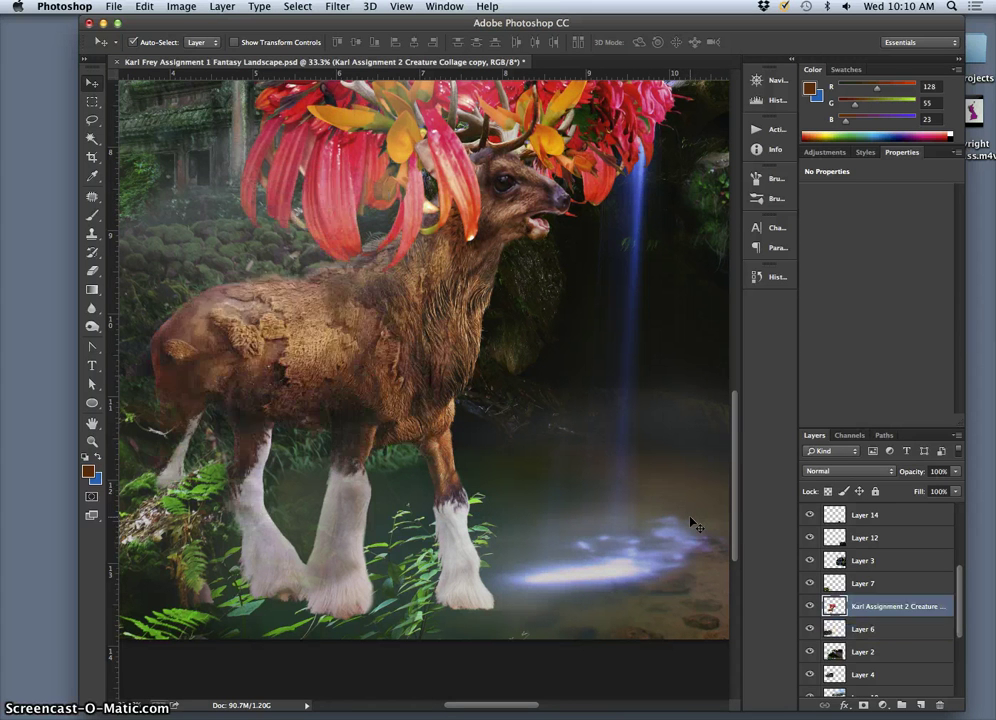
{"action": "key", "text": "super+z"}
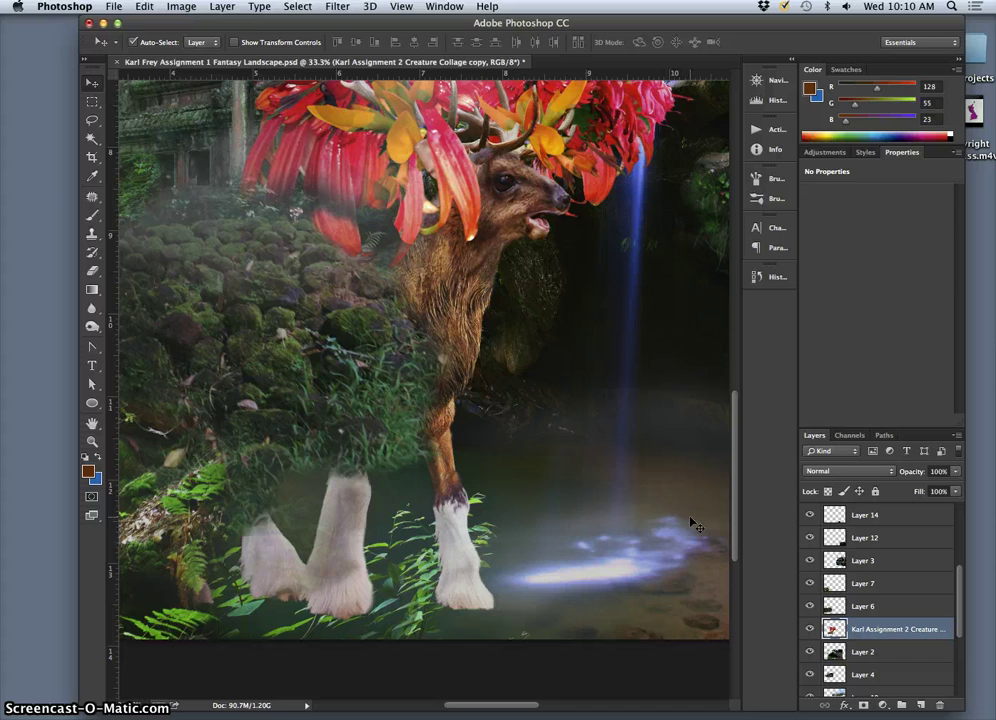
{"action": "key", "text": "super+minus"}
{"action": "key", "text": "super+minus"}
{"action": "key", "text": "super+minus"}
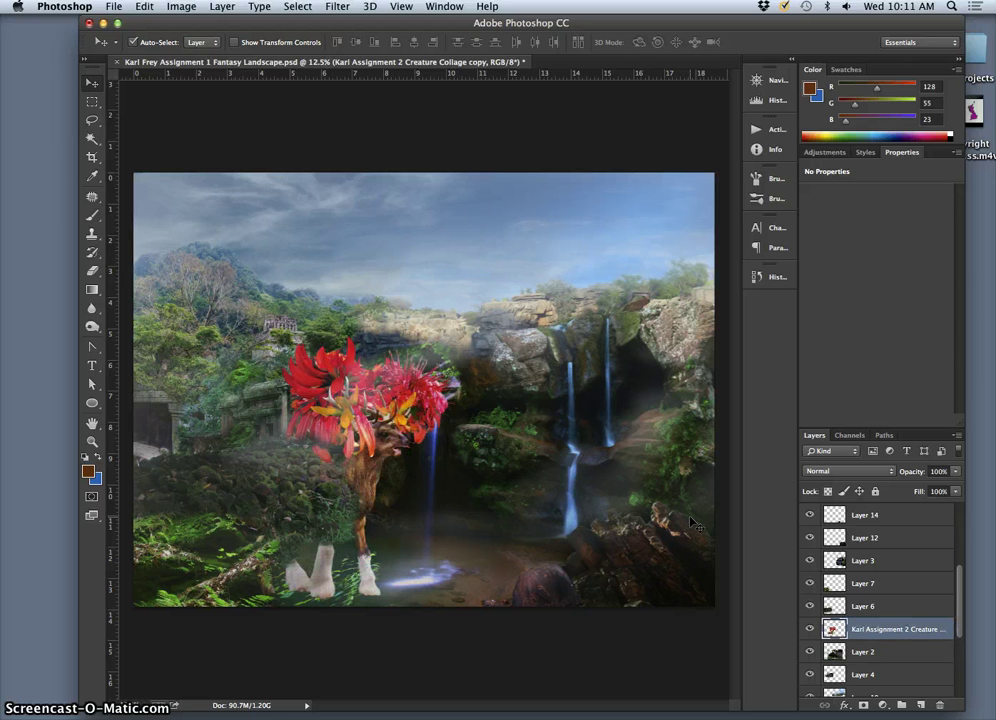
Raise the creature layer back above Layer 6 and hide the top creature layer.
{"action": "key", "text": "super+bracketright"}
{"action": "left_click", "coordinate": [587, 513]}
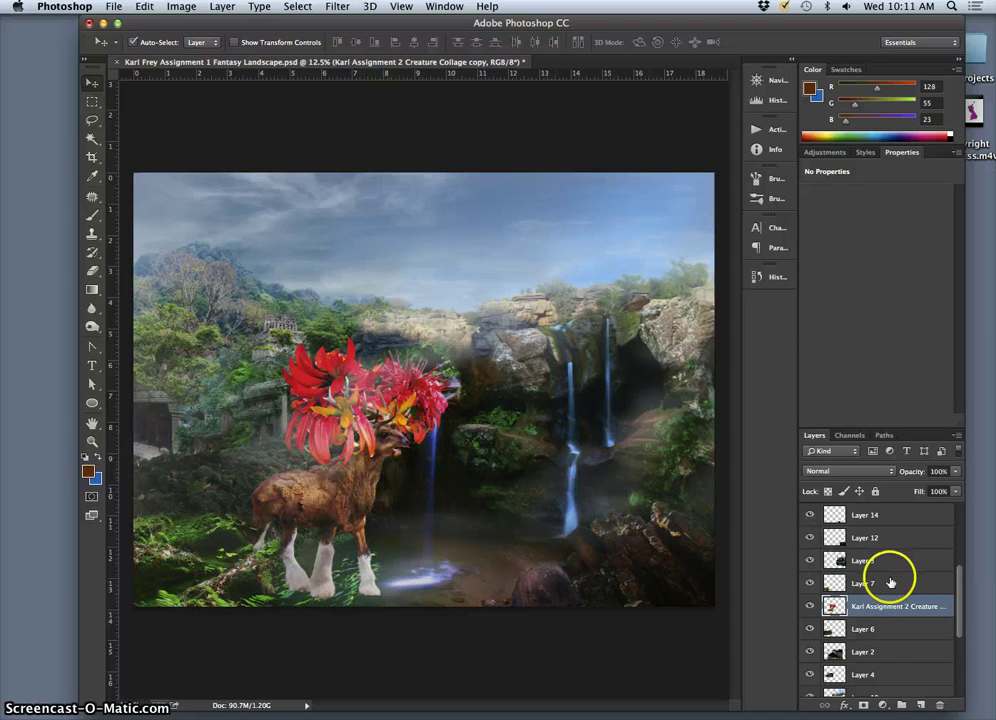
{"action": "key", "text": "super+shift+bracketright"}
{"action": "left_click", "coordinate": [810, 516]}
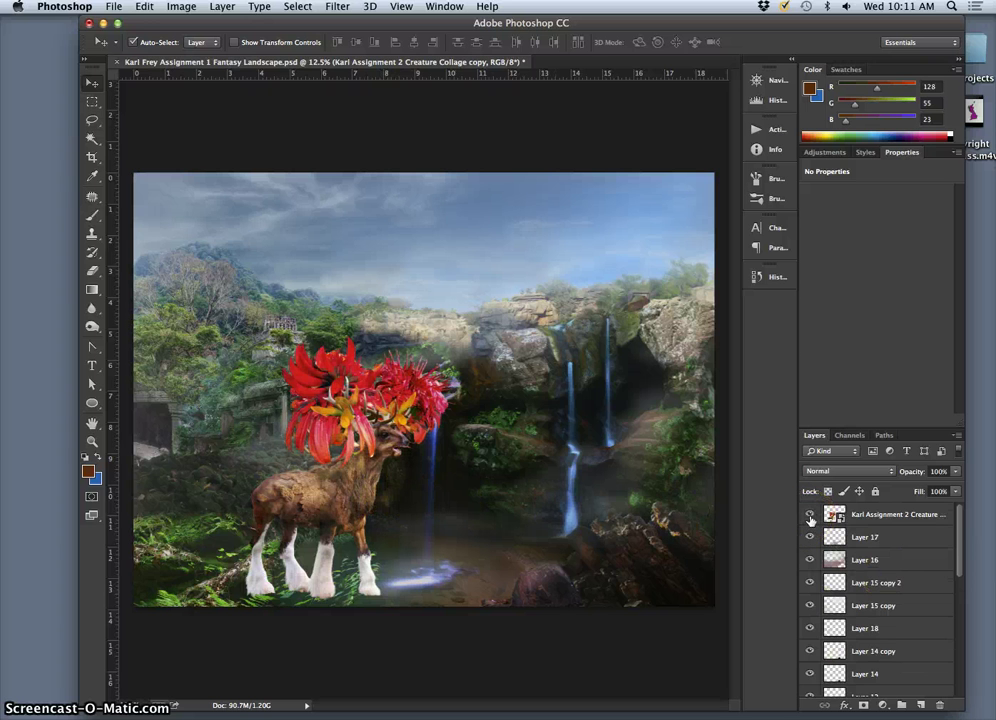
{"action": "left_click", "coordinate": [810, 517]}
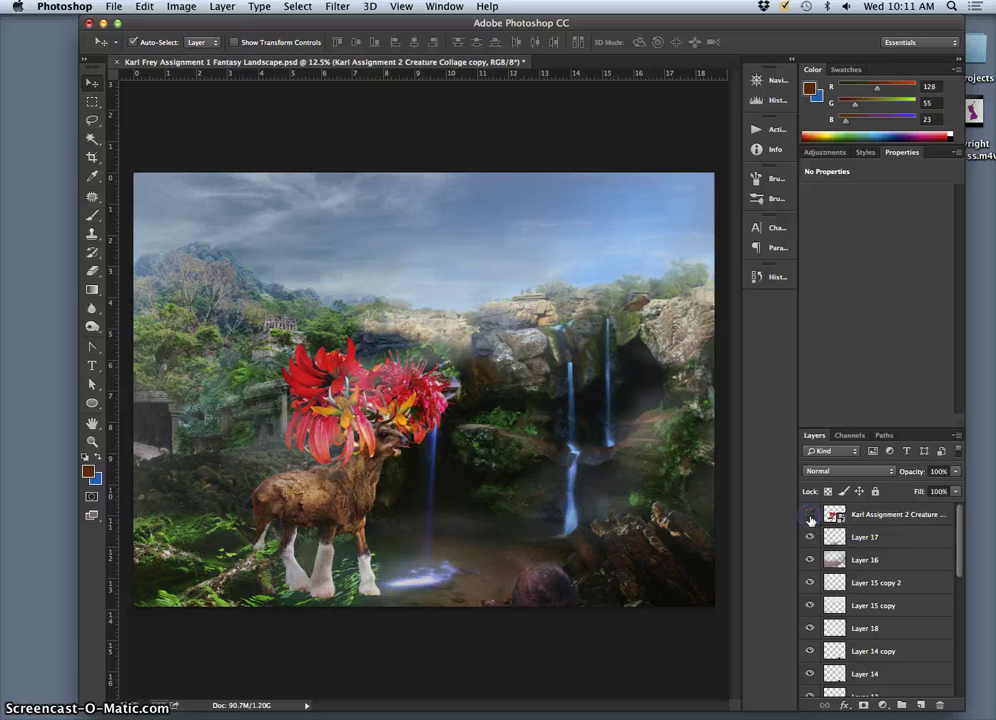
{"action": "left_click", "coordinate": [810, 517]}
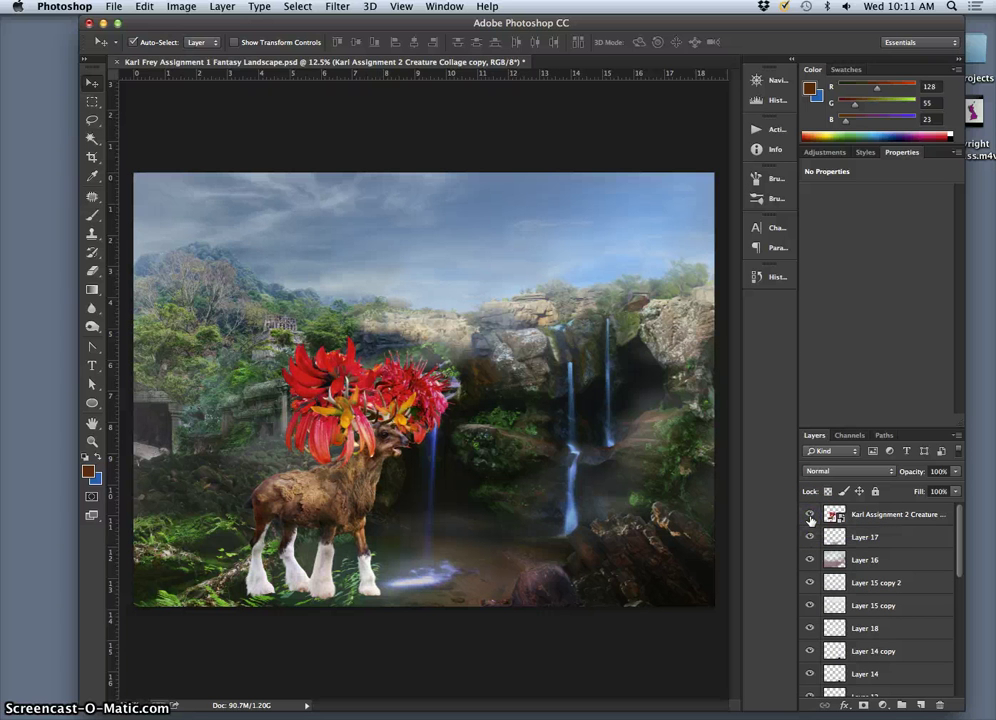
{"action": "left_click", "coordinate": [810, 517]}
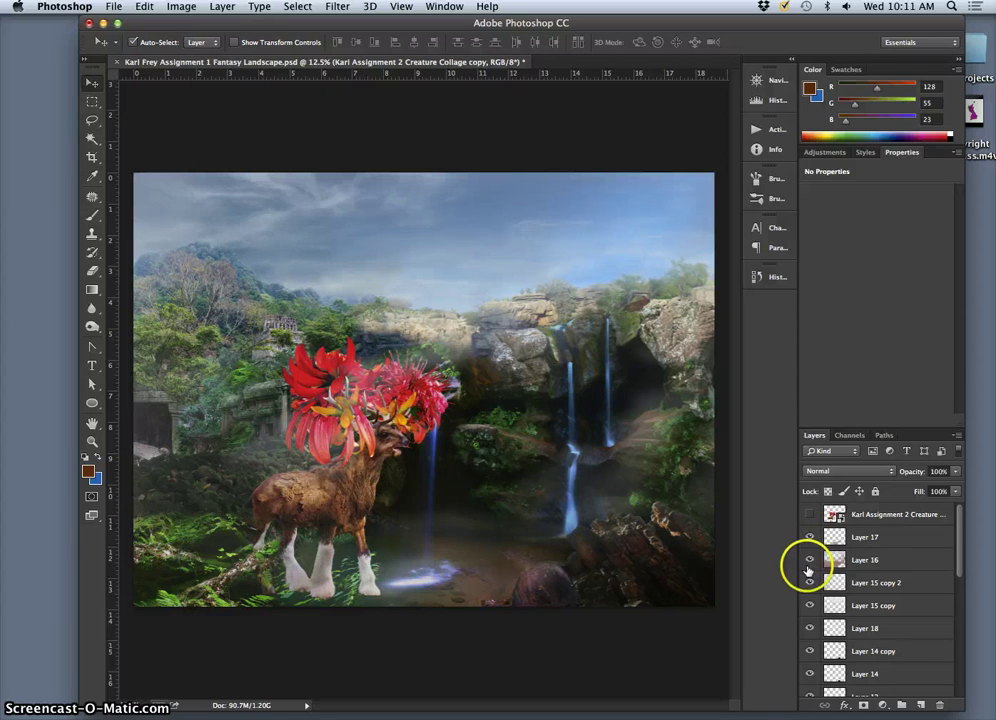
Toggle Layers 16 and 18 to compare their haze on the scene.
{"action": "left_click", "coordinate": [809, 561]}
{"action": "left_click", "coordinate": [808, 561]}
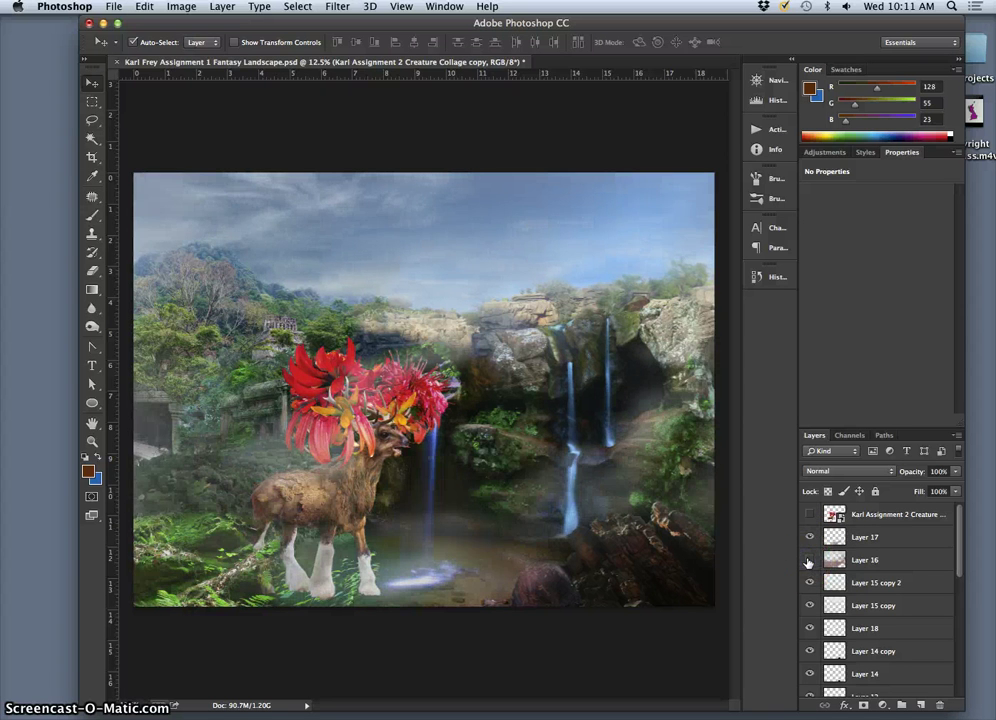
{"action": "left_click", "coordinate": [808, 561]}
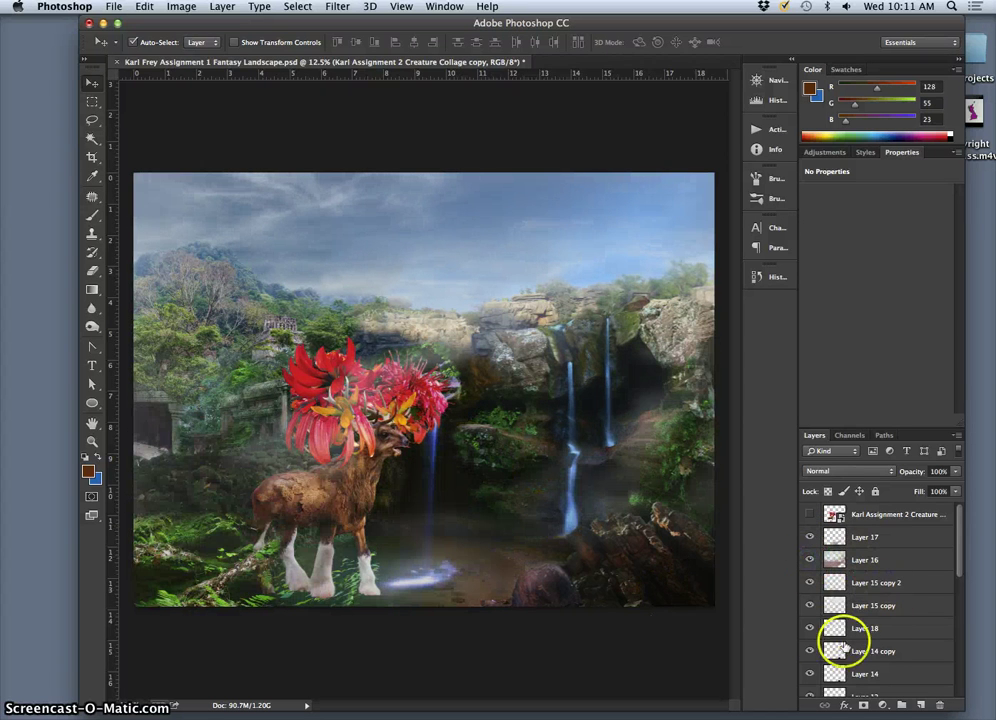
{"action": "left_click", "coordinate": [810, 628]}
{"action": "left_click", "coordinate": [810, 628]}
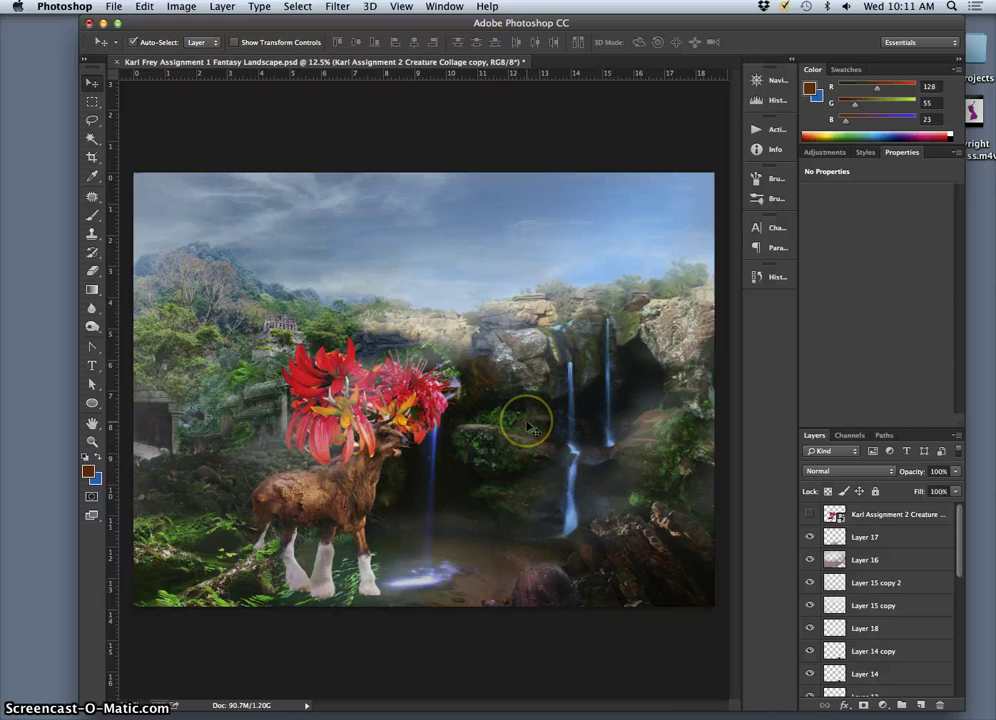
{"action": "key", "text": "super+minus"}
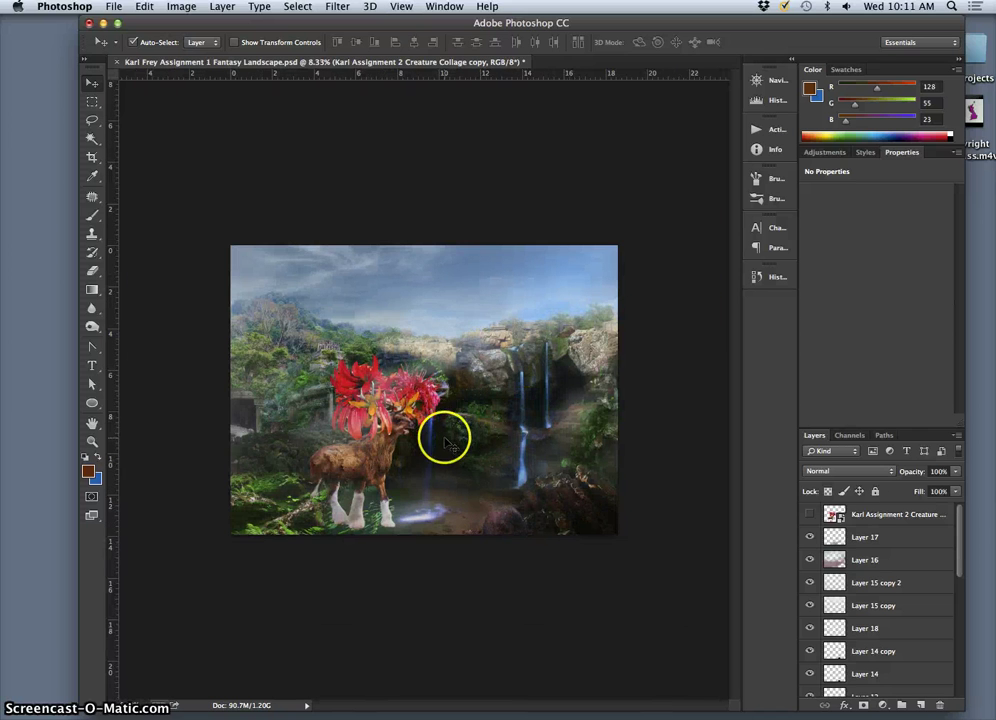
{"action": "key", "text": "super+plus"}
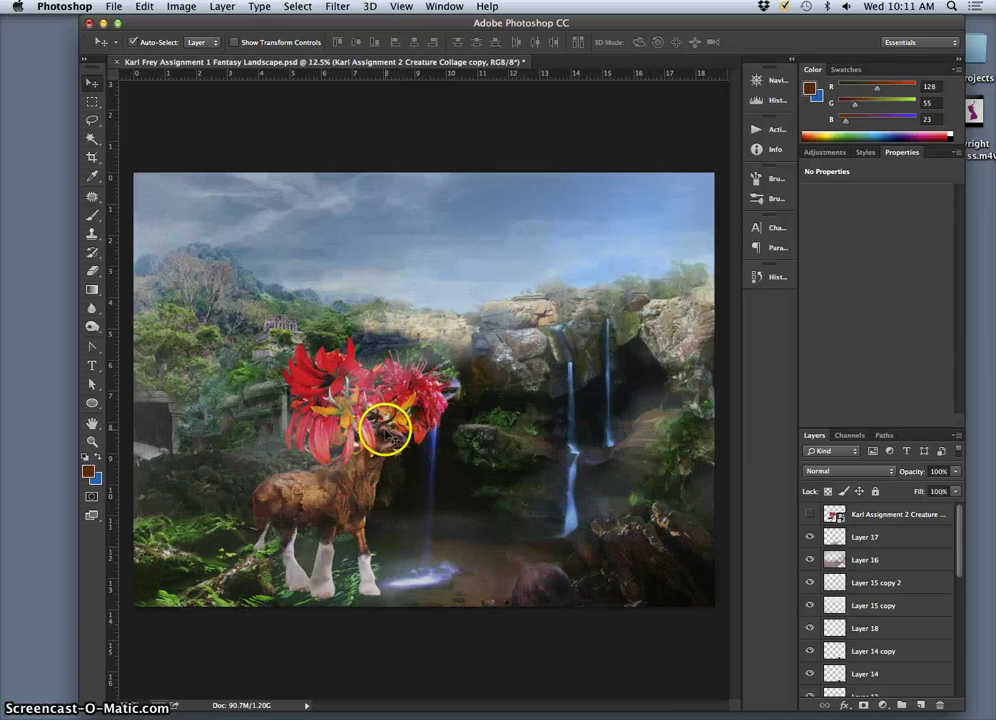
{"action": "key", "text": "super+minus"}
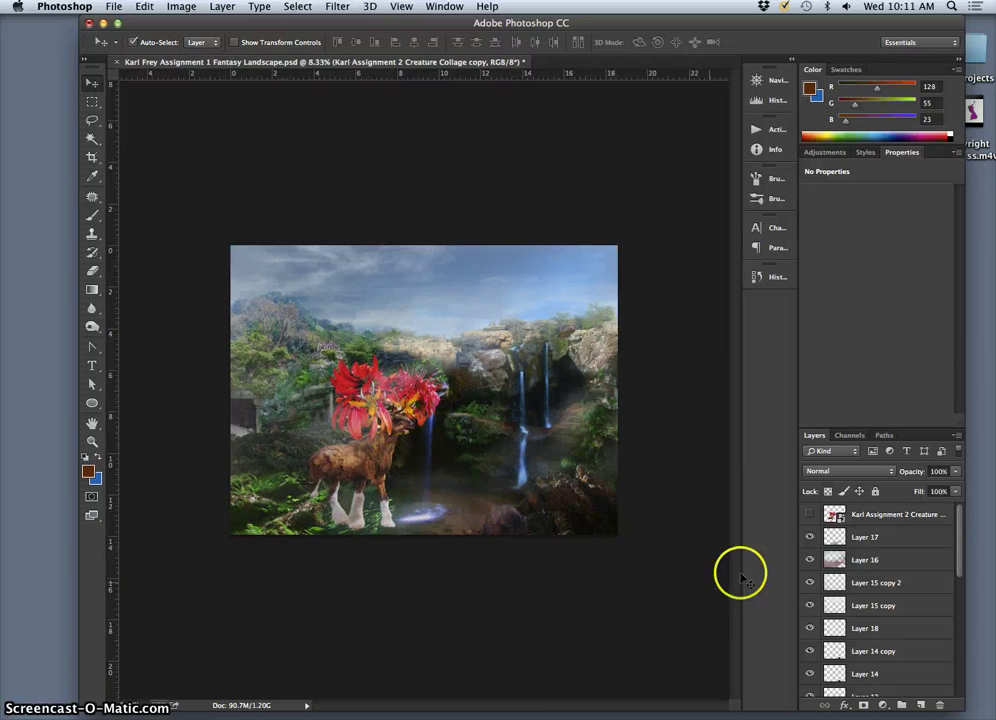
{"action": "scroll", "coordinate": [852, 615], "scroll_direction": "down", "scroll_amount": 10}
{"action": "scroll", "coordinate": [854, 615], "scroll_direction": "up", "scroll_amount": 3}
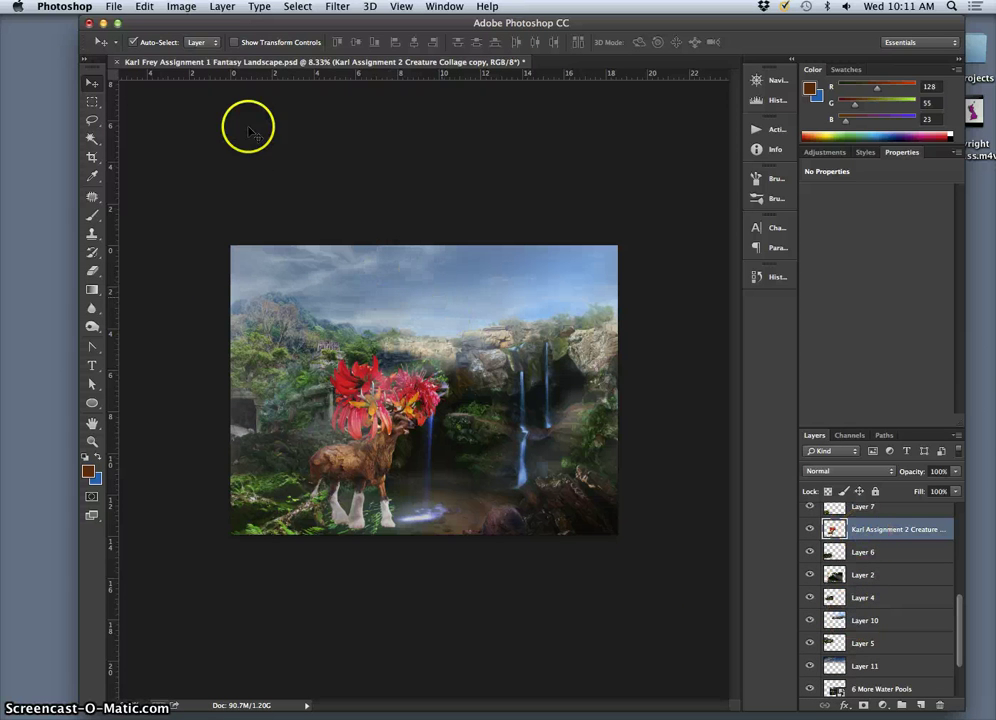
Open Levels on the creature and set the input black point near 8 and midtones to 1.21.
{"action": "left_click", "coordinate": [181, 7]}
{"action": "mouse_move", "coordinate": [200, 45]}
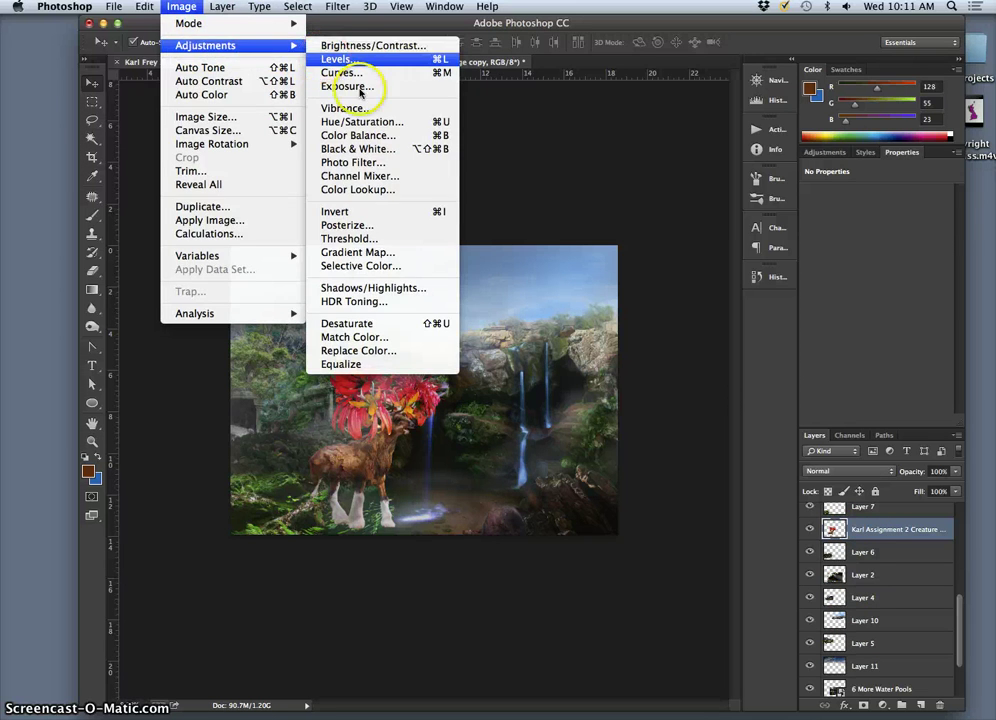
{"action": "left_click", "coordinate": [345, 59]}
{"action": "key", "text": "super+plus"}
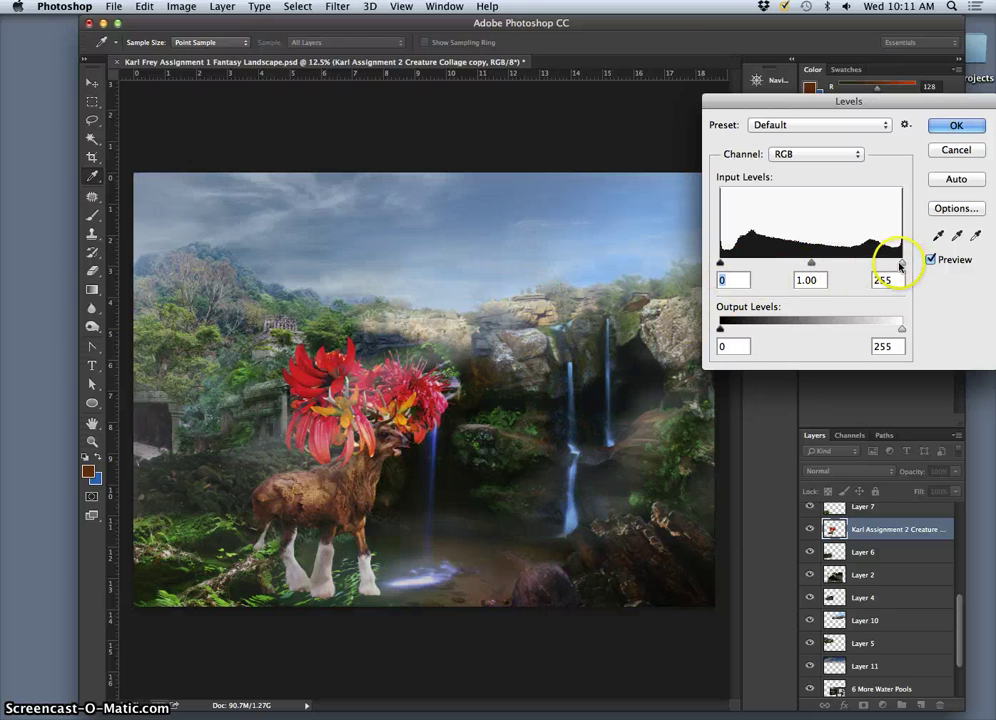
{"action": "left_click_drag", "start_coordinate": [901, 262], "coordinate": [859, 262]}
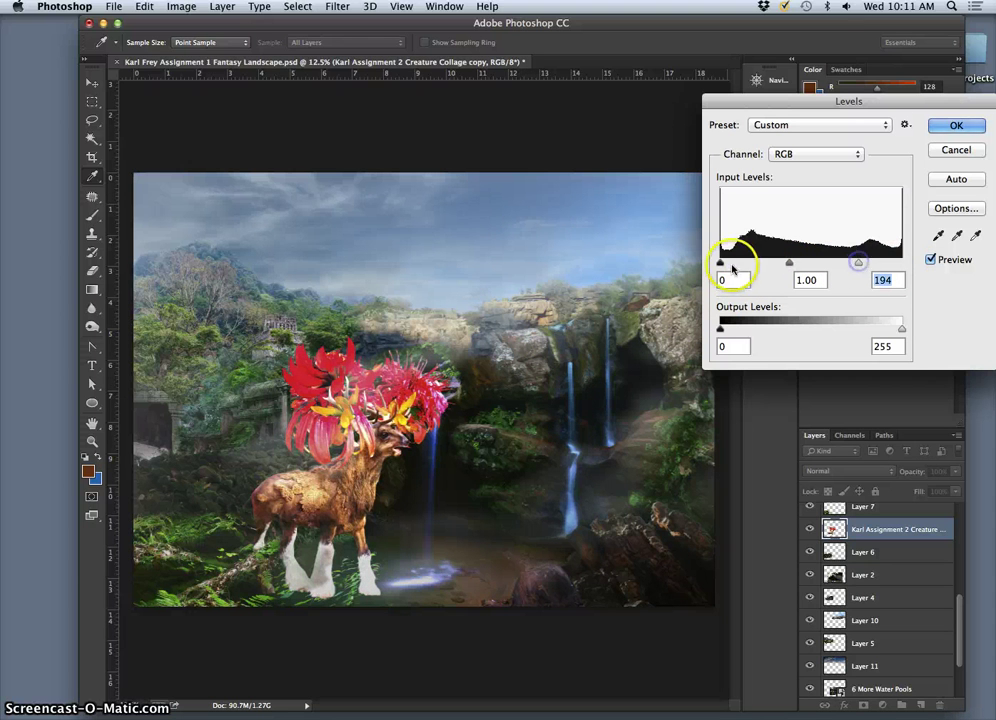
{"action": "mouse_move", "coordinate": [721, 262]}
{"action": "left_mouse_down"}
{"action": "mouse_move", "coordinate": [743, 263]}
{"action": "mouse_move", "coordinate": [708, 262]}
{"action": "left_mouse_up"}
{"action": "left_click_drag", "start_coordinate": [858, 262], "coordinate": [901, 262]}
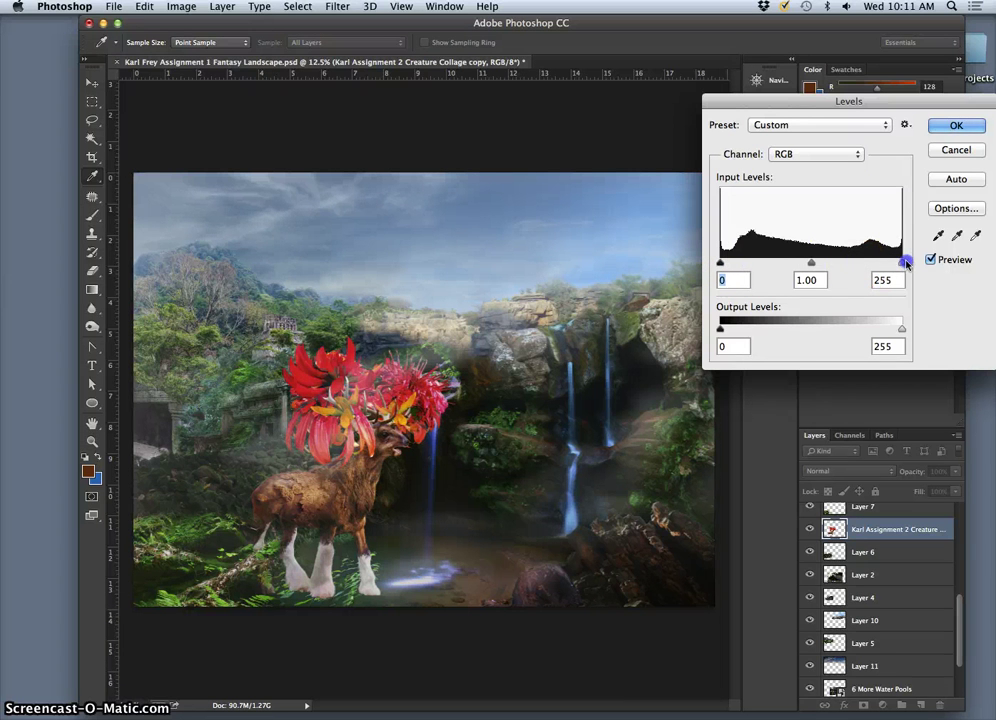
{"action": "mouse_move", "coordinate": [811, 262]}
{"action": "left_mouse_down"}
{"action": "mouse_move", "coordinate": [796, 262]}
{"action": "mouse_move", "coordinate": [825, 262]}
{"action": "mouse_move", "coordinate": [797, 262]}
{"action": "left_mouse_up"}
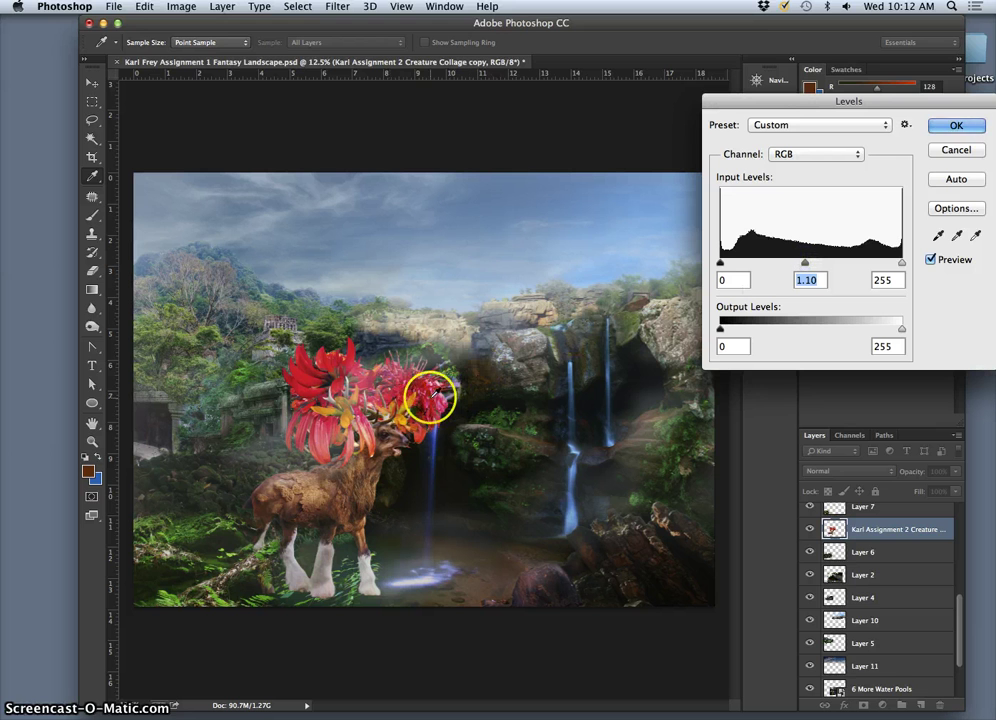
{"action": "left_click_drag", "start_coordinate": [720, 264], "coordinate": [723, 265]}
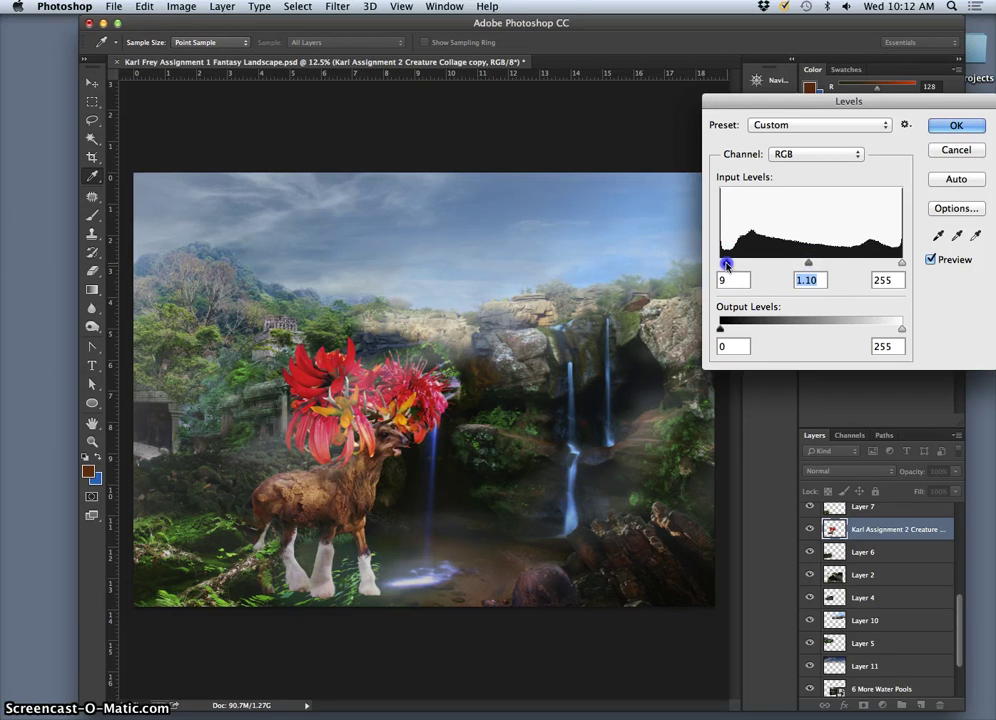
{"action": "left_click_drag", "start_coordinate": [726, 265], "coordinate": [725, 267]}
{"action": "left_click", "coordinate": [800, 266]}
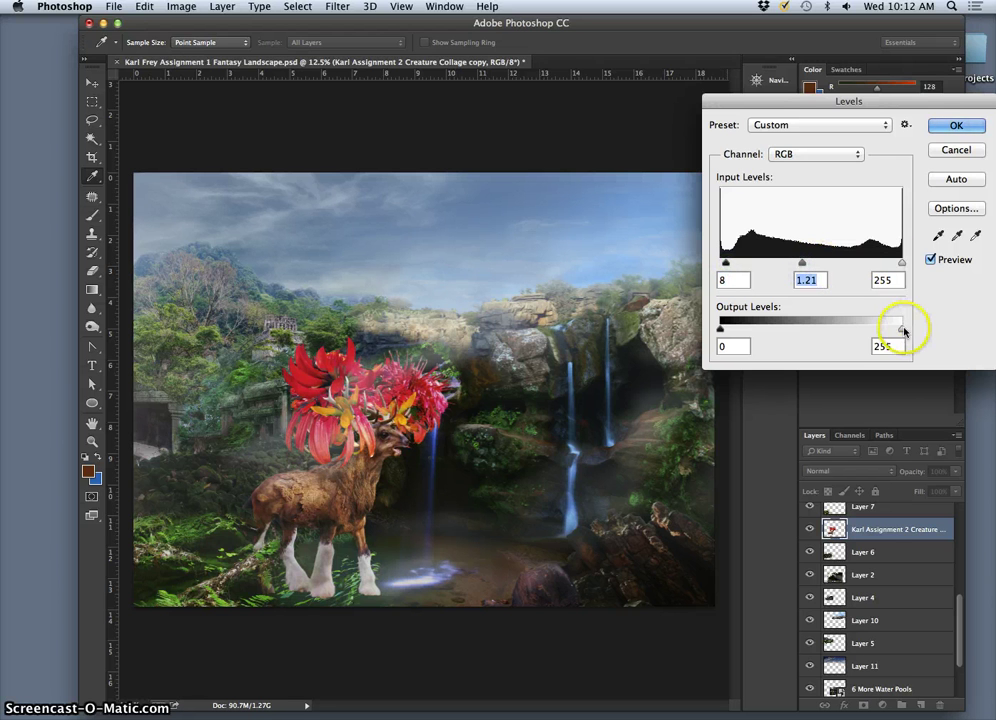
Set output white to 240, refine inputs to 13 / 1.14 / 255, and apply Levels.
{"action": "left_click_drag", "start_coordinate": [903, 331], "coordinate": [880, 331]}
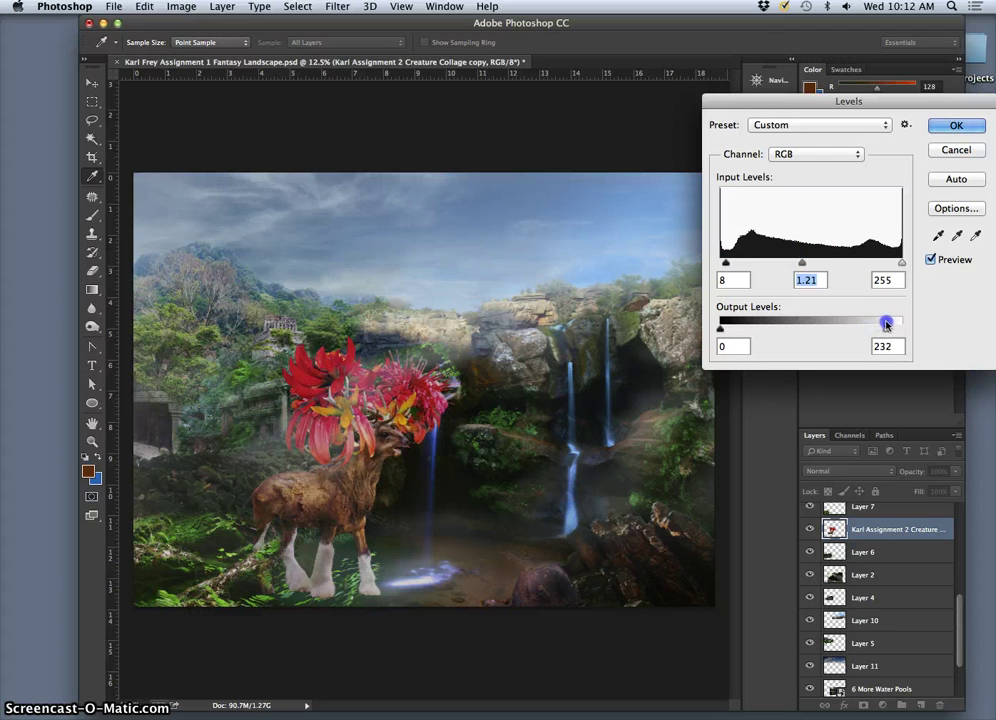
{"action": "mouse_move", "coordinate": [892, 321]}
{"action": "left_mouse_down"}
{"action": "mouse_move", "coordinate": [904, 321]}
{"action": "mouse_move", "coordinate": [888, 321]}
{"action": "left_mouse_up"}
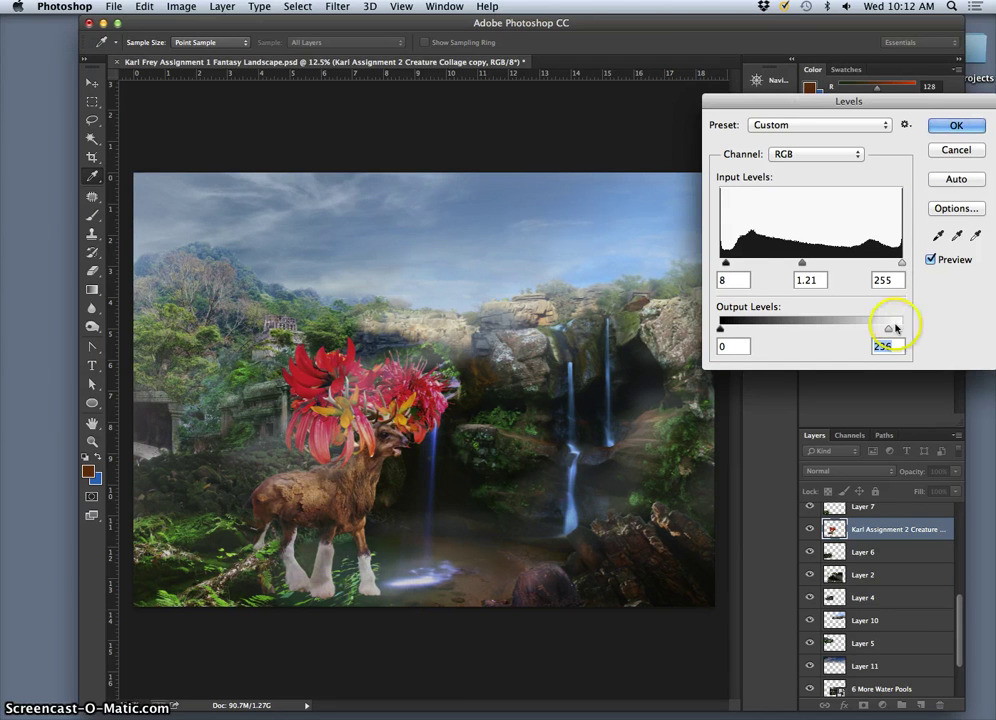
{"action": "left_click_drag", "start_coordinate": [888, 328], "coordinate": [891, 328]}
{"action": "mouse_move", "coordinate": [720, 328]}
{"action": "left_mouse_down"}
{"action": "mouse_move", "coordinate": [737, 329]}
{"action": "mouse_move", "coordinate": [716, 328]}
{"action": "left_mouse_up"}
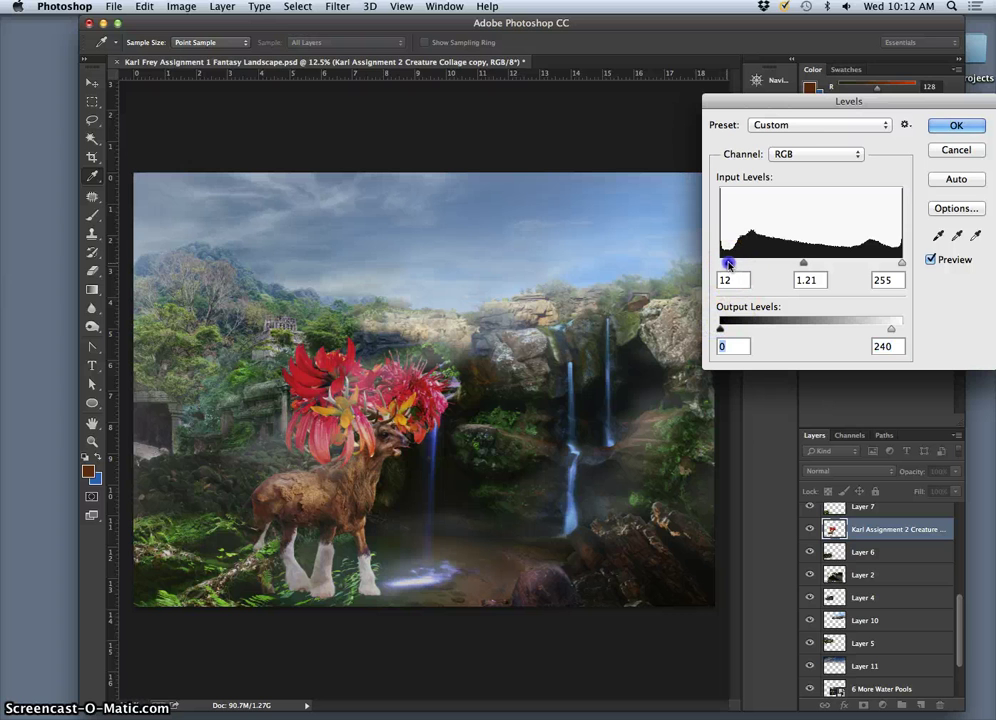
{"action": "left_click_drag", "start_coordinate": [805, 262], "coordinate": [810, 263]}
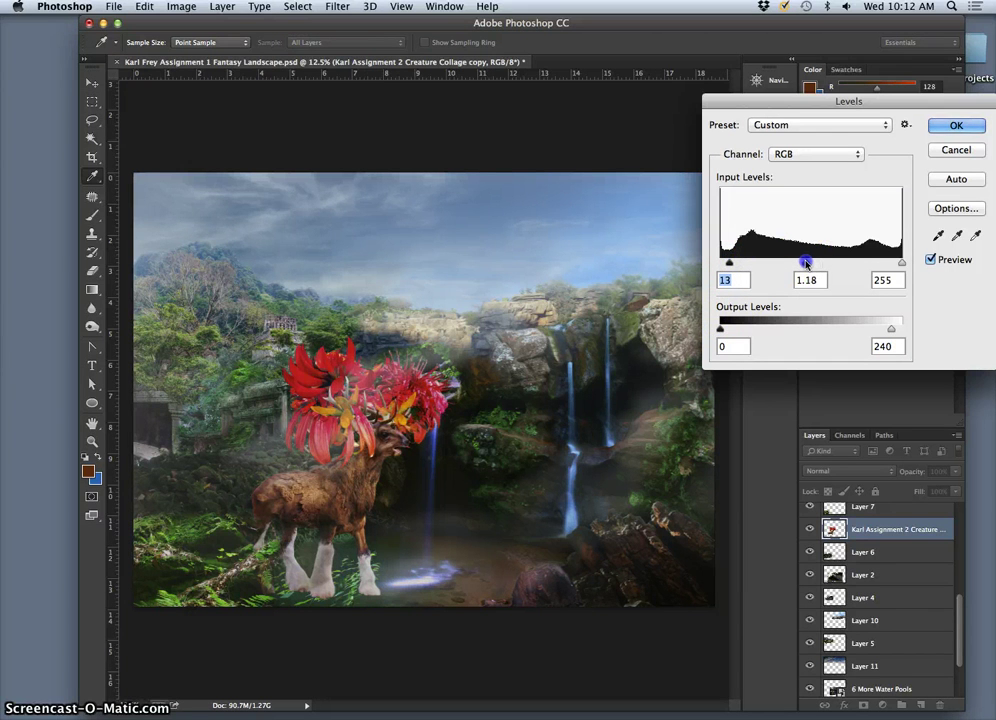
{"action": "left_click_drag", "start_coordinate": [900, 263], "coordinate": [895, 263]}
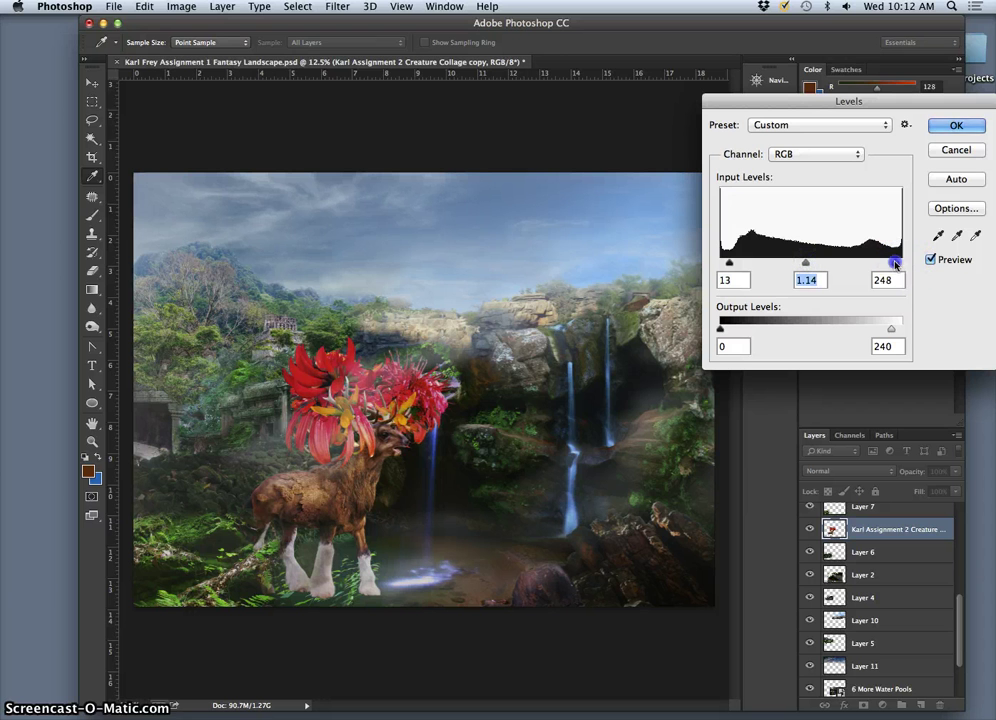
{"action": "left_click", "coordinate": [913, 263]}
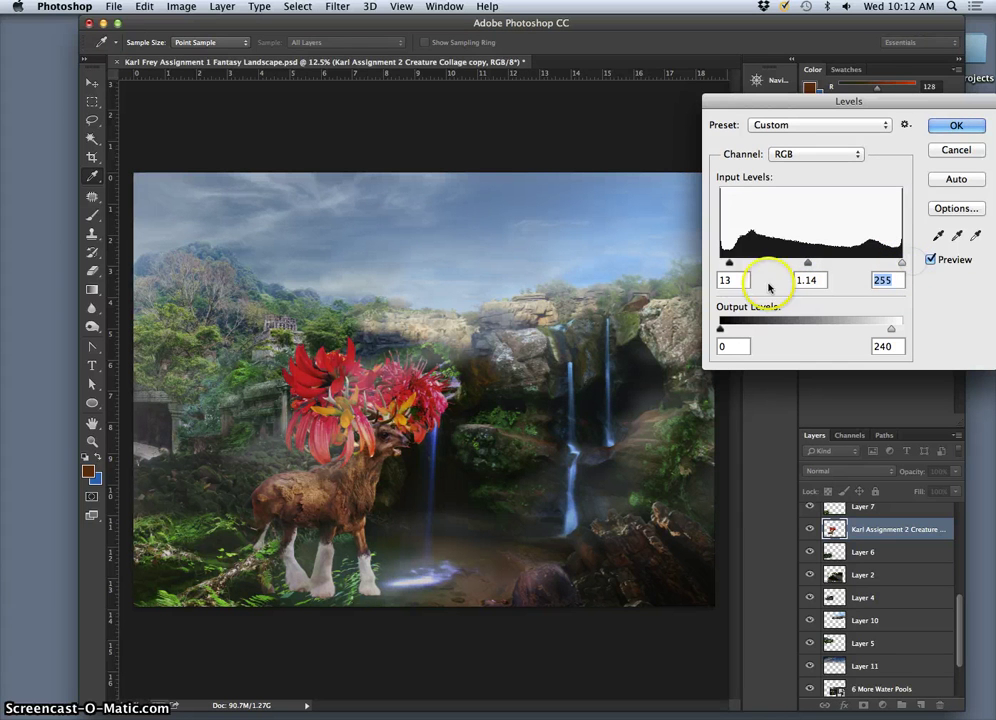
{"action": "left_click", "coordinate": [956, 128]}
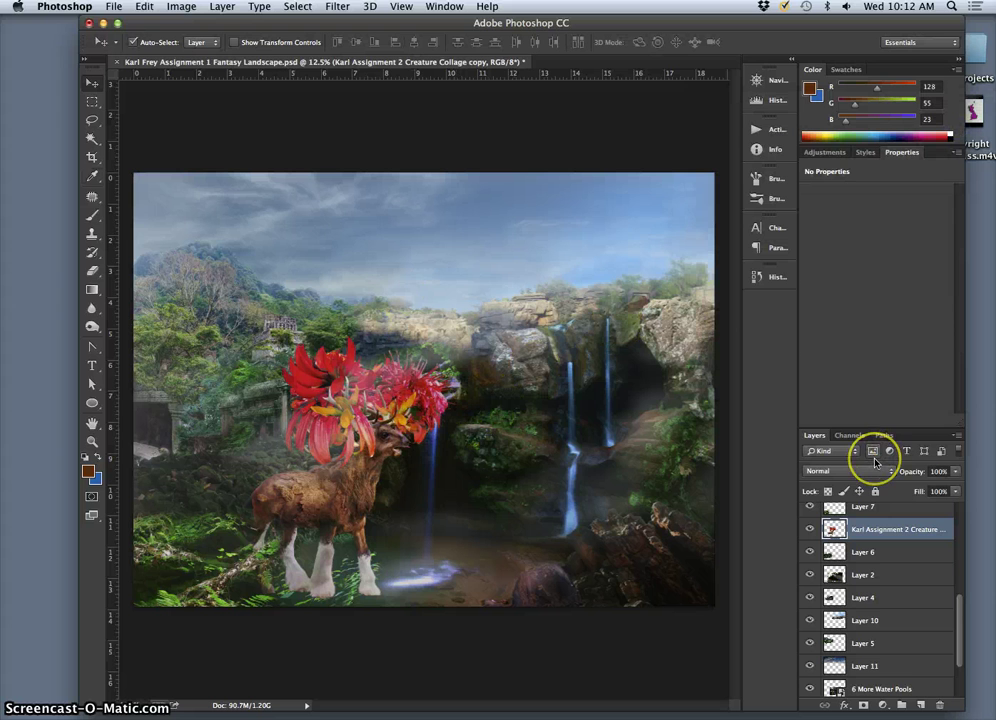
{"action": "key", "text": "super+z"}
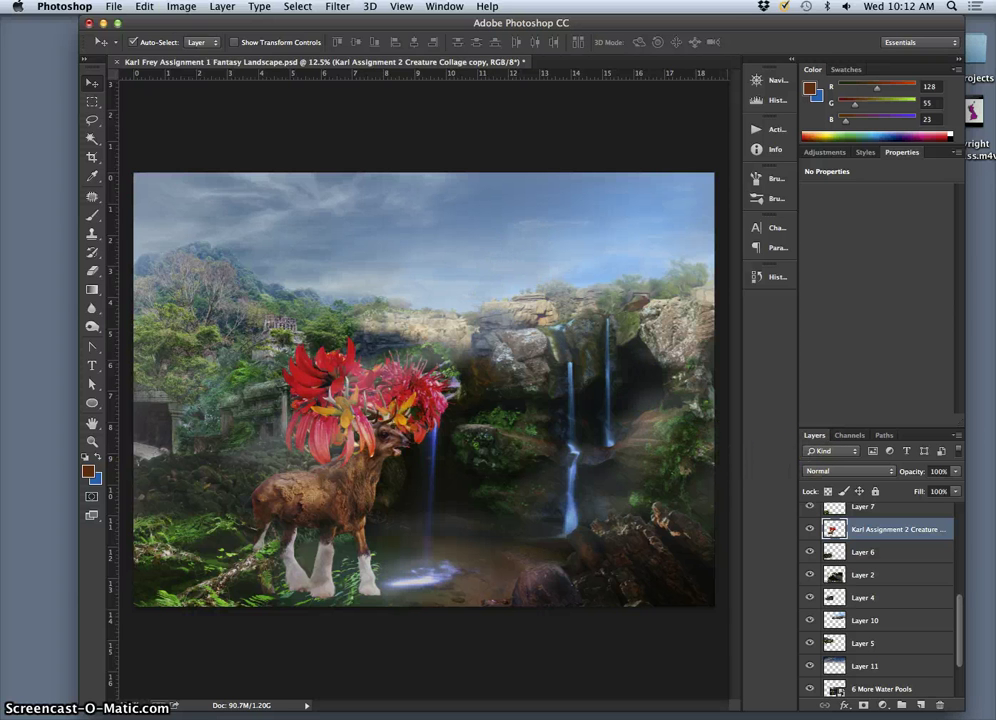
Open Color Balance and shift the creature's midtones toward blue and green.
{"action": "left_click", "coordinate": [181, 6]}
{"action": "mouse_move", "coordinate": [218, 45]}
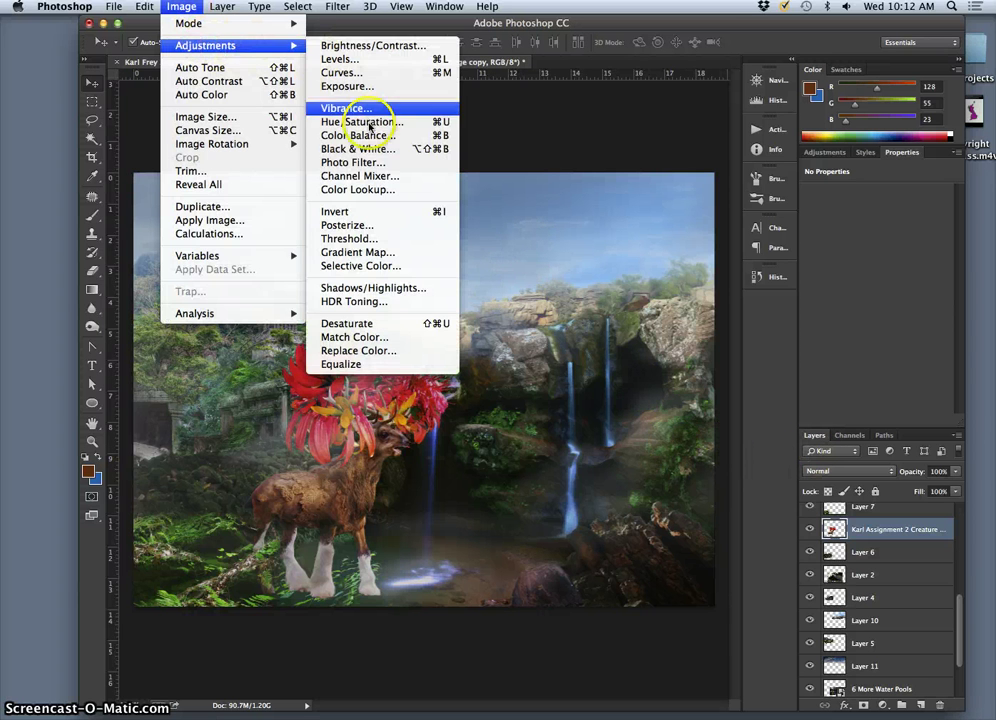
{"action": "key", "text": "super+b"}
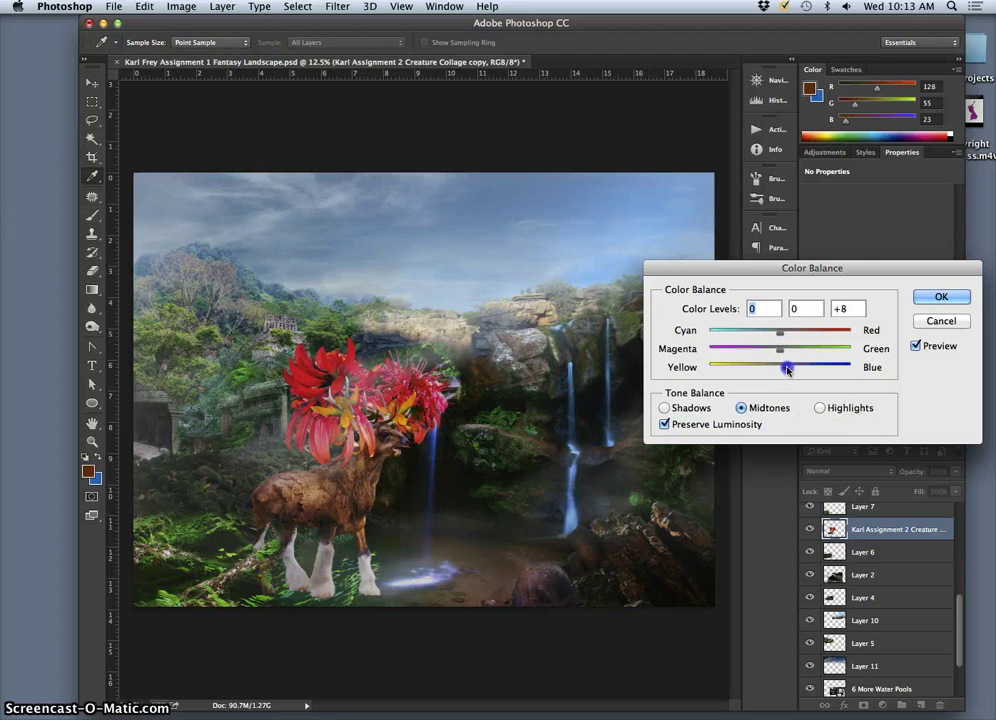
{"action": "left_click", "coordinate": [780, 334]}
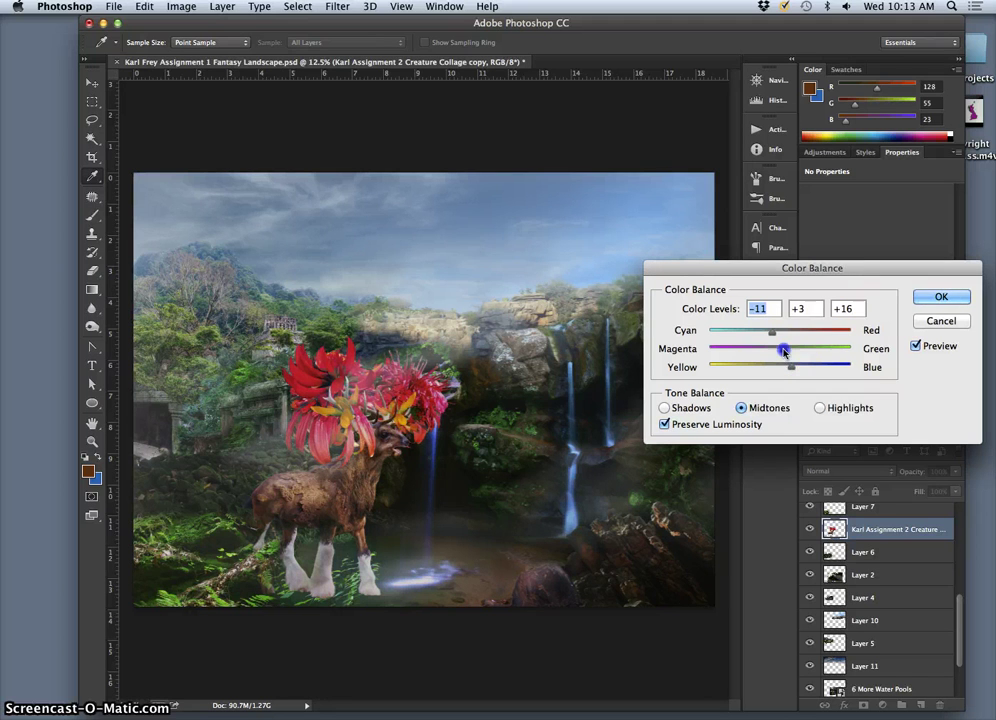
{"action": "left_click_drag", "start_coordinate": [784, 351], "coordinate": [788, 351]}
{"action": "left_click", "coordinate": [818, 407]}
Shift the highlights toward cyan at -14, toward blue, and adjust magenta-green.
{"action": "left_click_drag", "start_coordinate": [788, 377], "coordinate": [772, 368]}
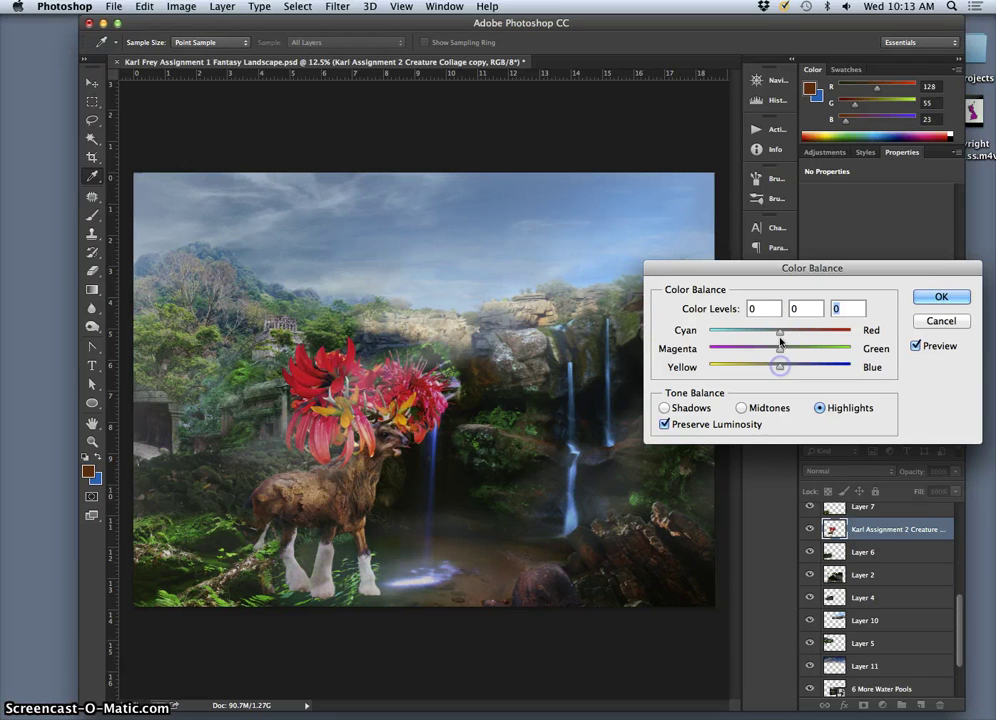
{"action": "left_click_drag", "start_coordinate": [779, 337], "coordinate": [781, 337]}
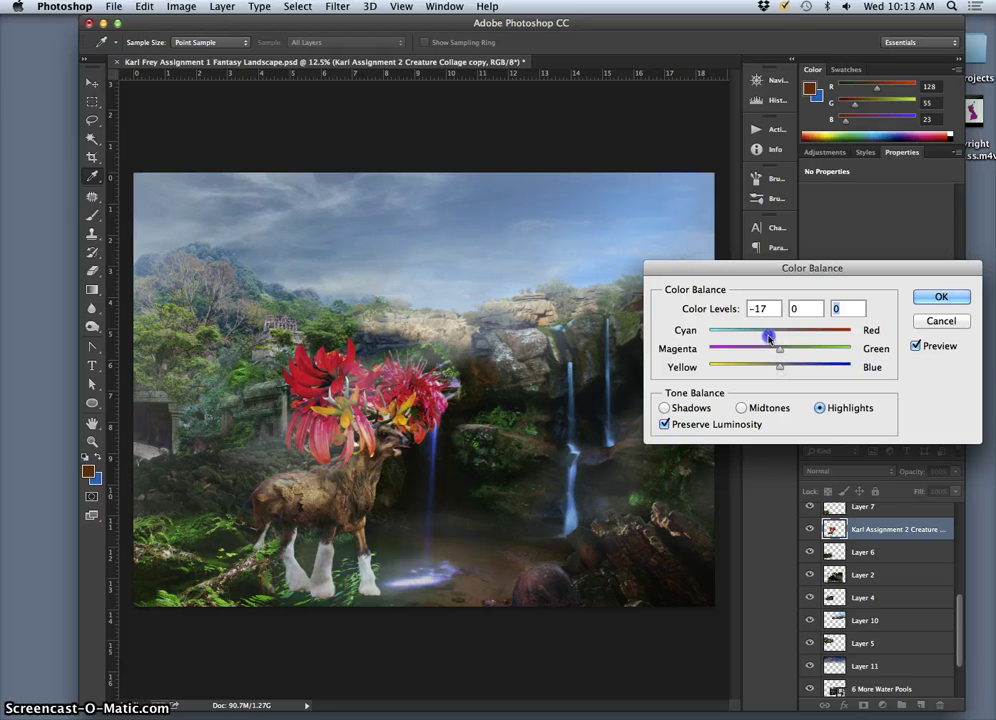
{"action": "left_click_drag", "start_coordinate": [771, 339], "coordinate": [790, 367]}
{"action": "left_click", "coordinate": [780, 368]}
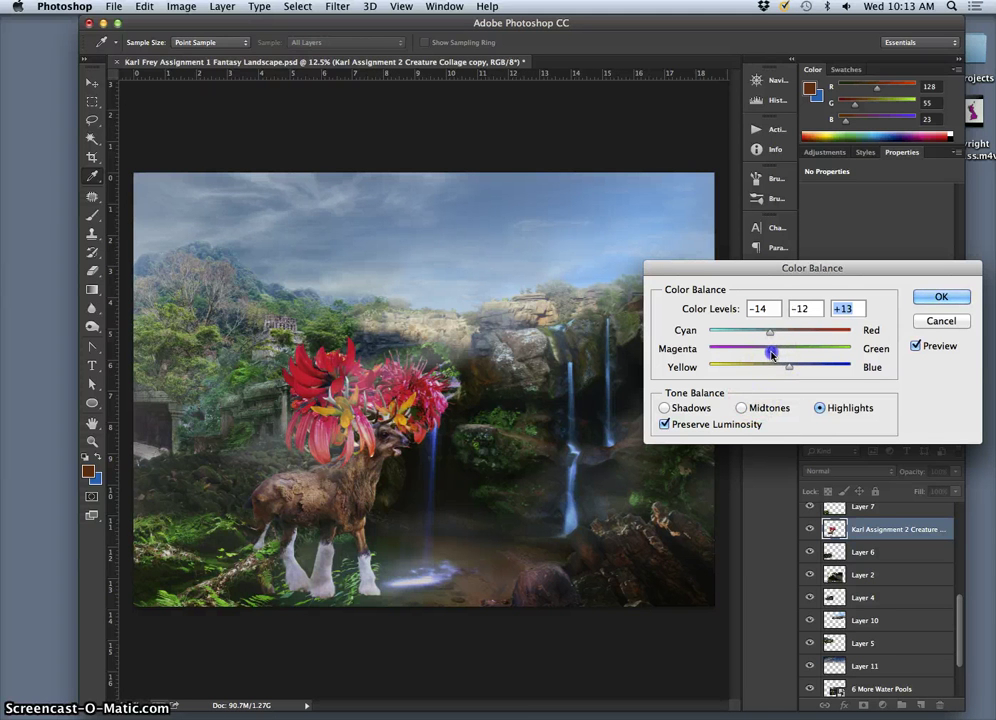
{"action": "left_click_drag", "start_coordinate": [770, 355], "coordinate": [792, 355]}
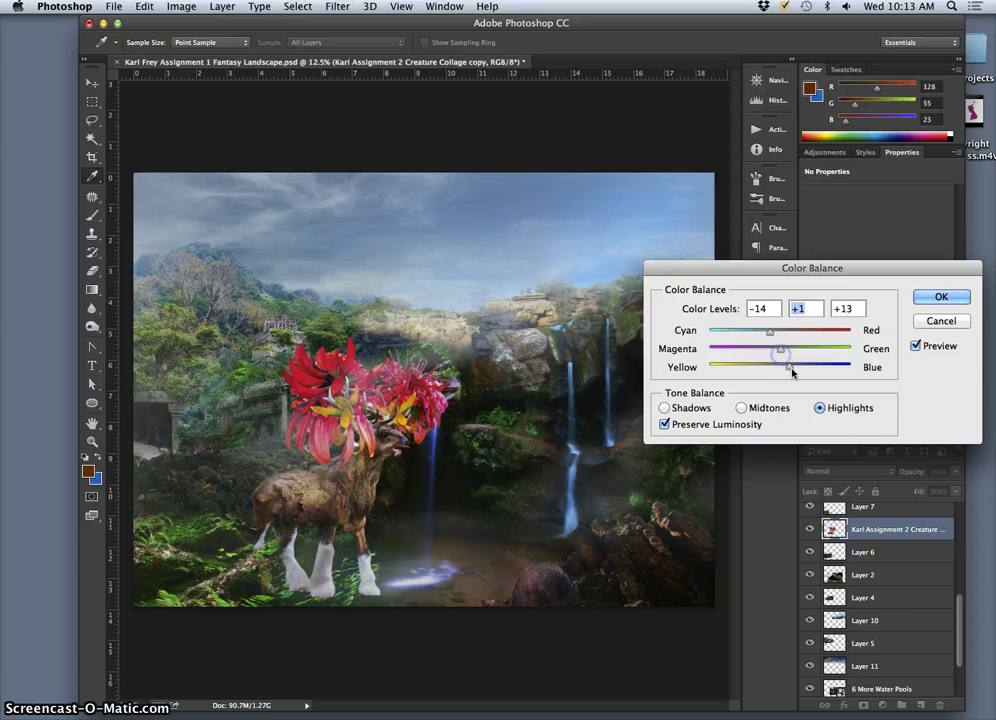
Ease the midtones back slightly from blue and cyan, then apply the Color Balance.
{"action": "left_click", "coordinate": [686, 407]}
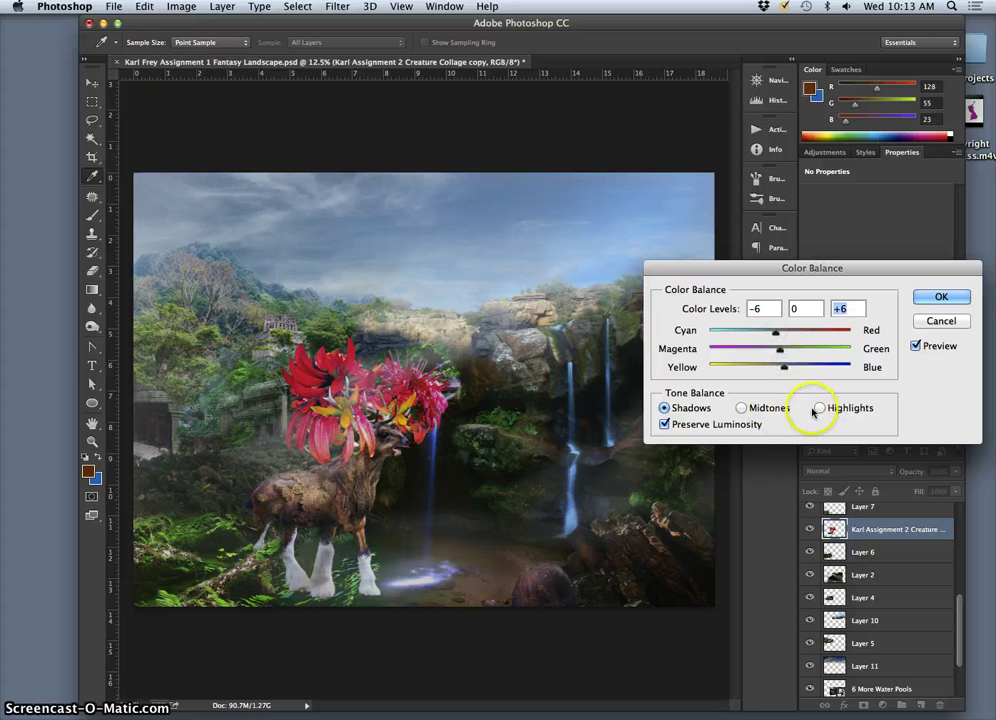
{"action": "left_click", "coordinate": [740, 408]}
{"action": "left_click", "coordinate": [818, 407]}
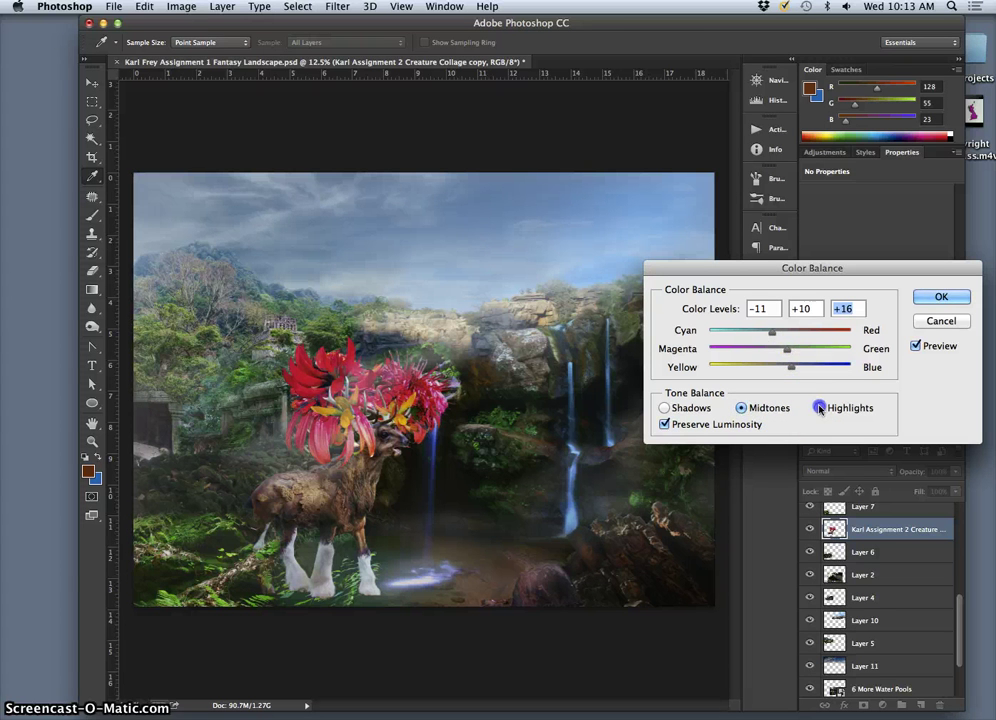
{"action": "left_click", "coordinate": [740, 408]}
{"action": "left_click_drag", "start_coordinate": [793, 367], "coordinate": [788, 368]}
{"action": "left_click_drag", "start_coordinate": [773, 331], "coordinate": [783, 350]}
{"action": "left_click", "coordinate": [929, 301]}
{"action": "key", "text": "v"}
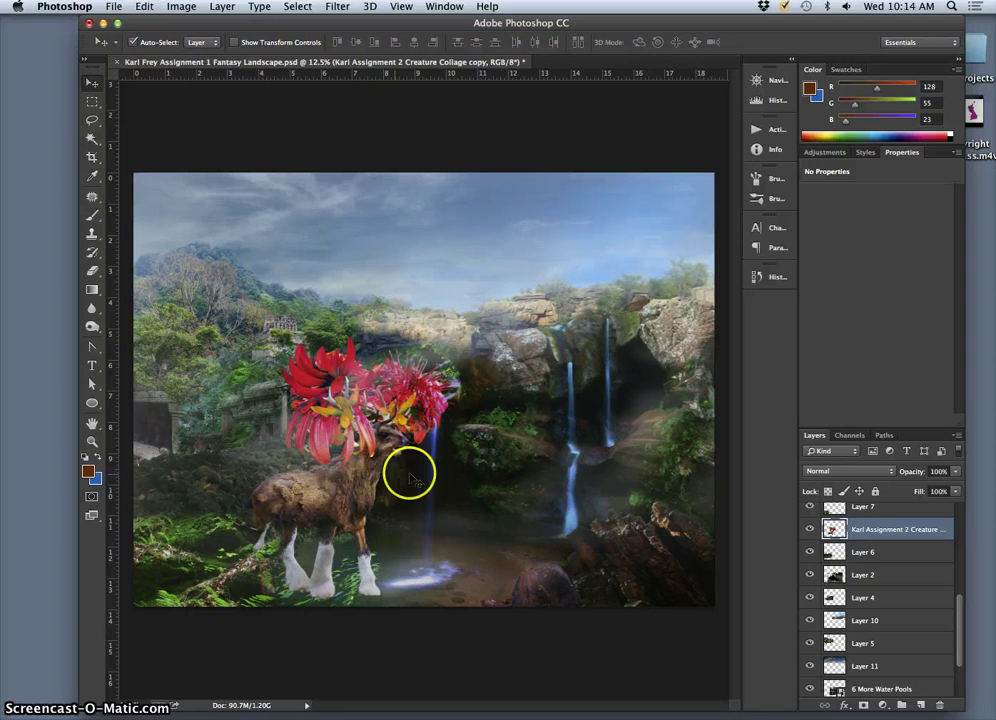
{"action": "key", "text": "super+z"}
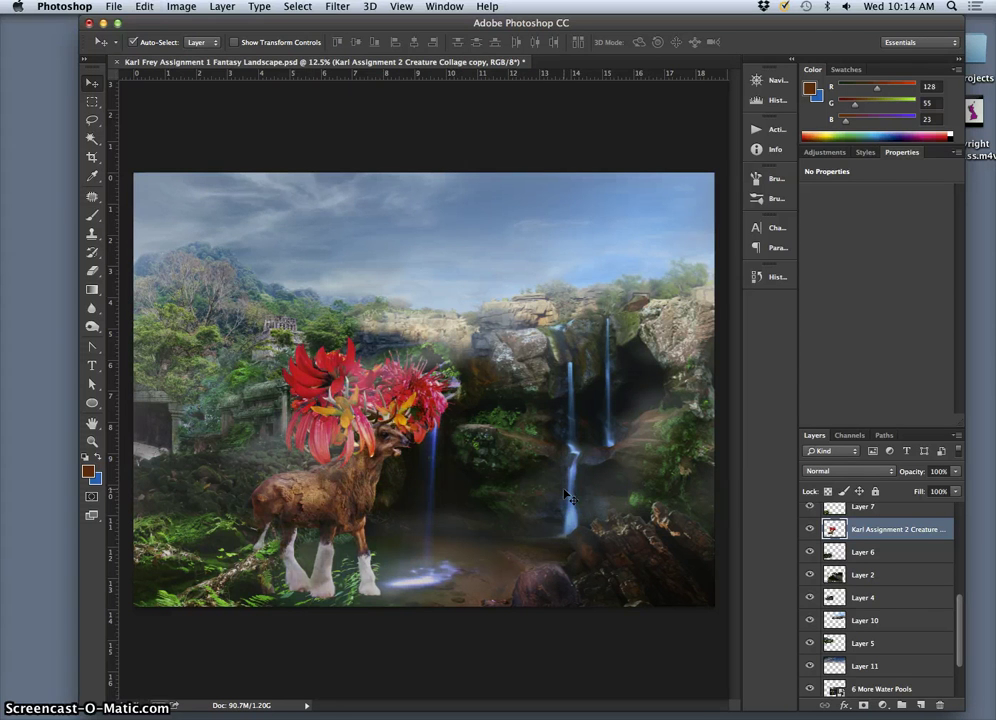
{"action": "key", "text": "super+s"}
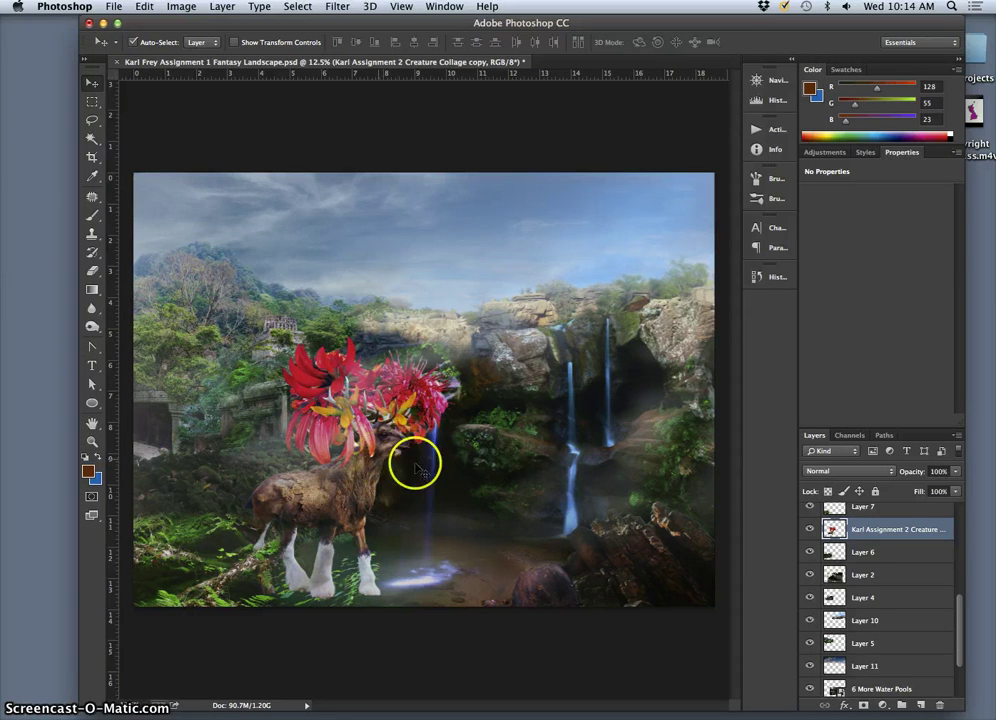
{"action": "scroll", "coordinate": [890, 538], "scroll_direction": "up", "scroll_amount": 3}
{"action": "scroll", "coordinate": [885, 536], "scroll_direction": "up", "scroll_amount": 5}
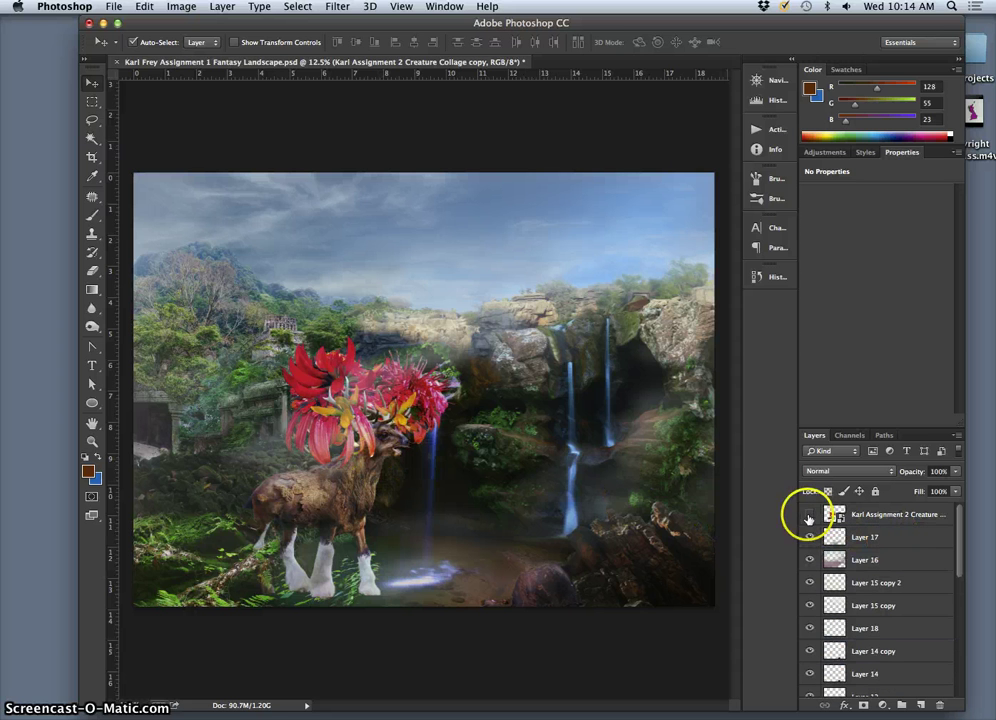
{"action": "left_click", "coordinate": [810, 515]}
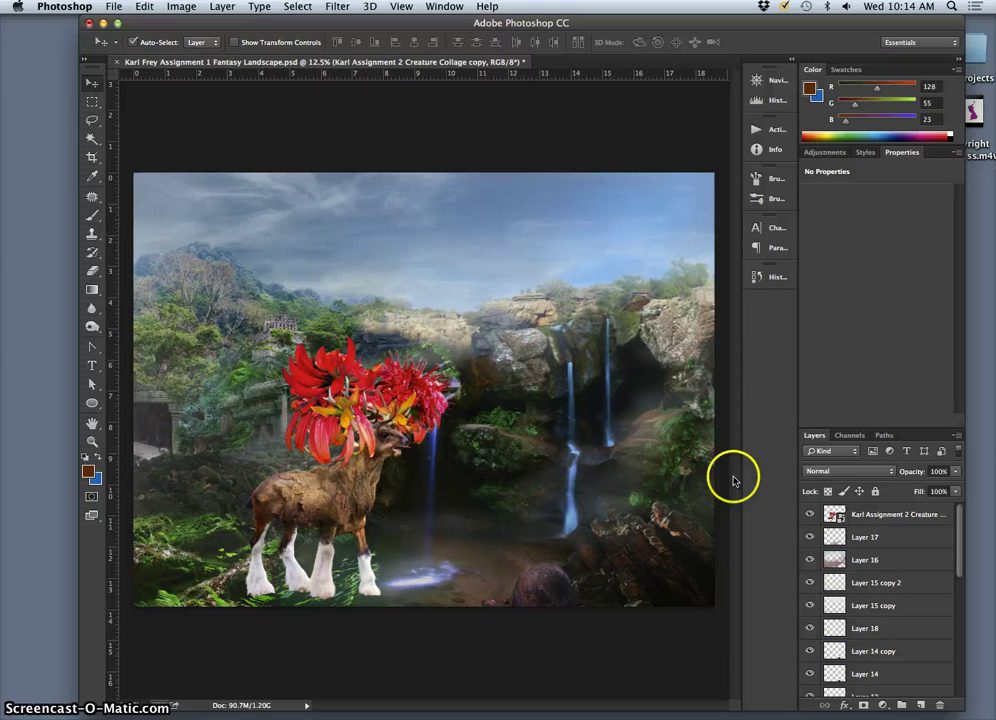
{"action": "left_click", "coordinate": [808, 515]}
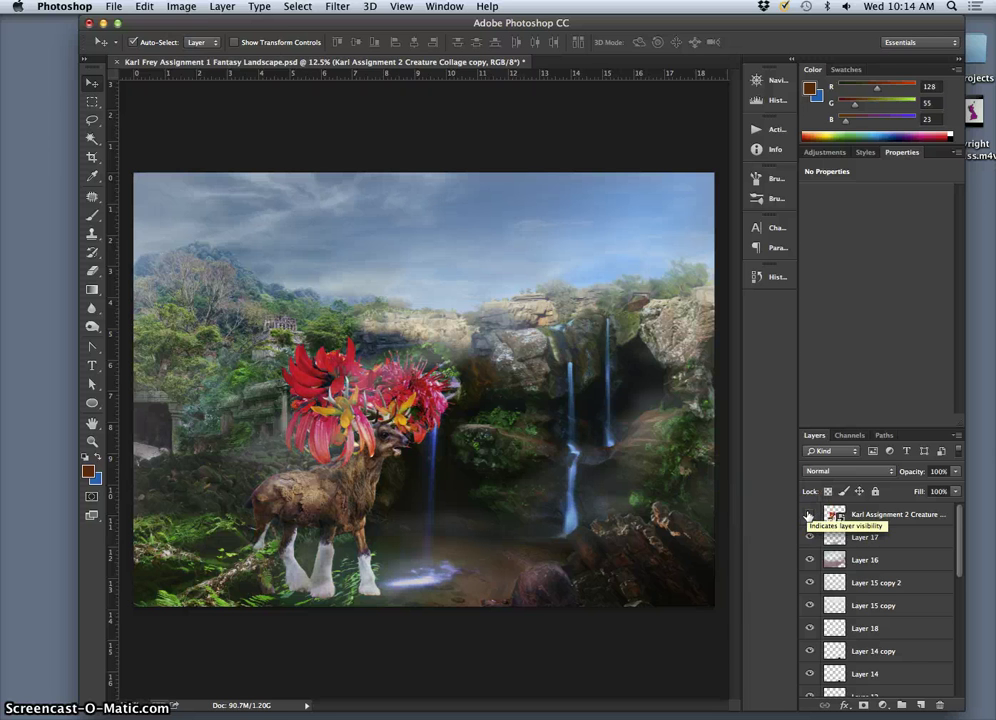
{"action": "left_click", "coordinate": [808, 515]}
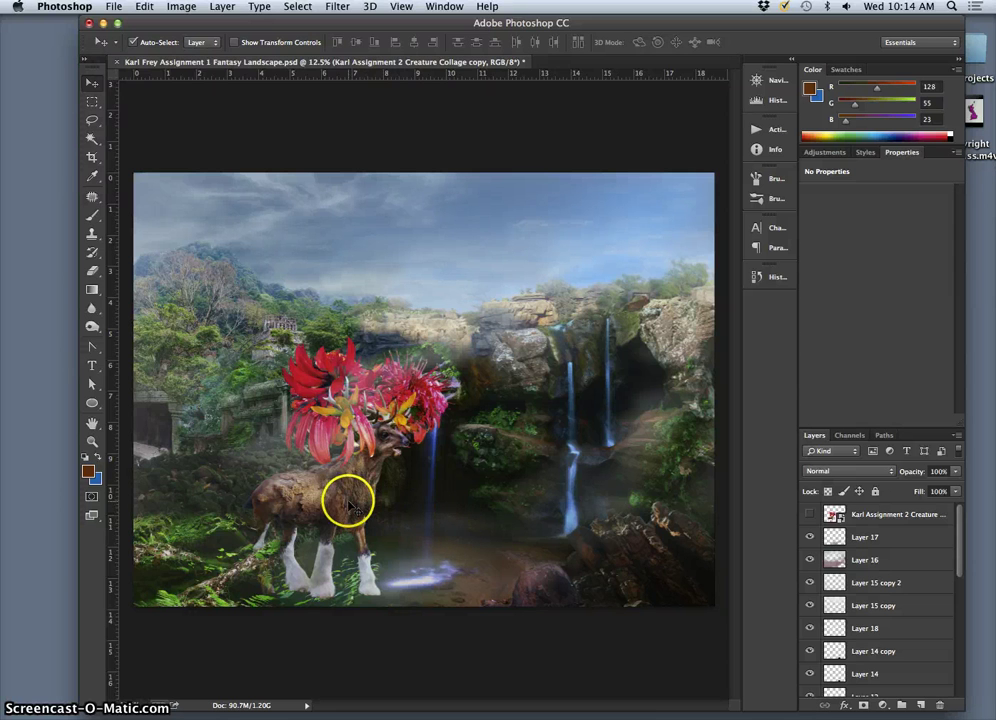
Give the creature layer an orange colour label and toggle its visibility to check it.
{"action": "key", "text": "super+equal"}
{"action": "key", "text": "super+equal"}
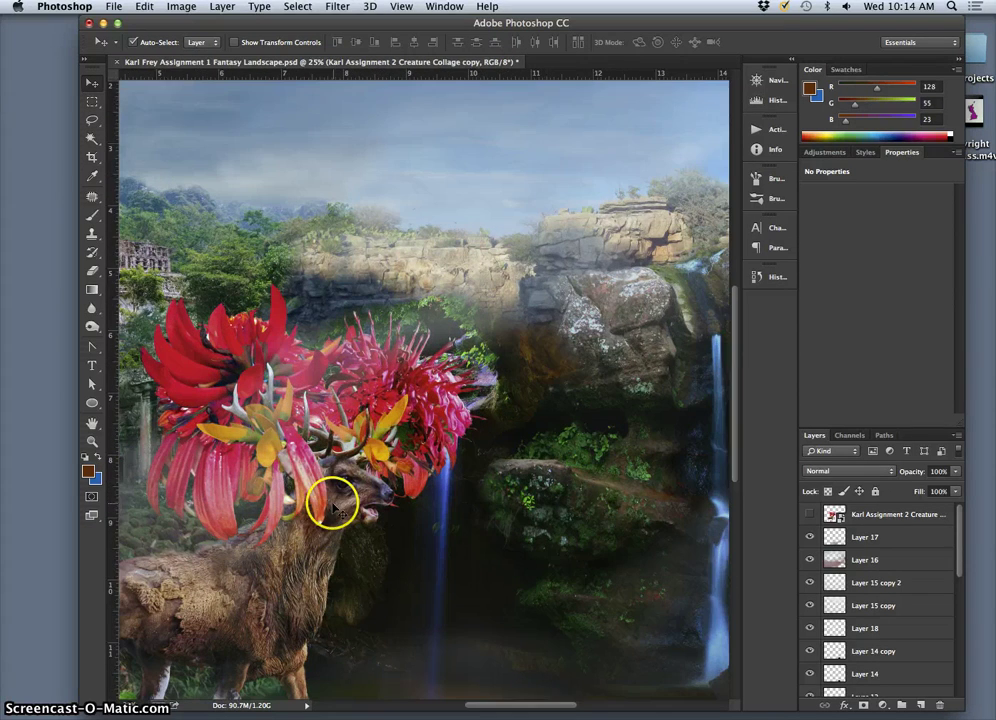
{"action": "scroll", "coordinate": [338, 510], "scroll_direction": "down", "scroll_amount": 2}
{"action": "scroll", "coordinate": [333, 505], "scroll_direction": "left", "scroll_amount": 4}
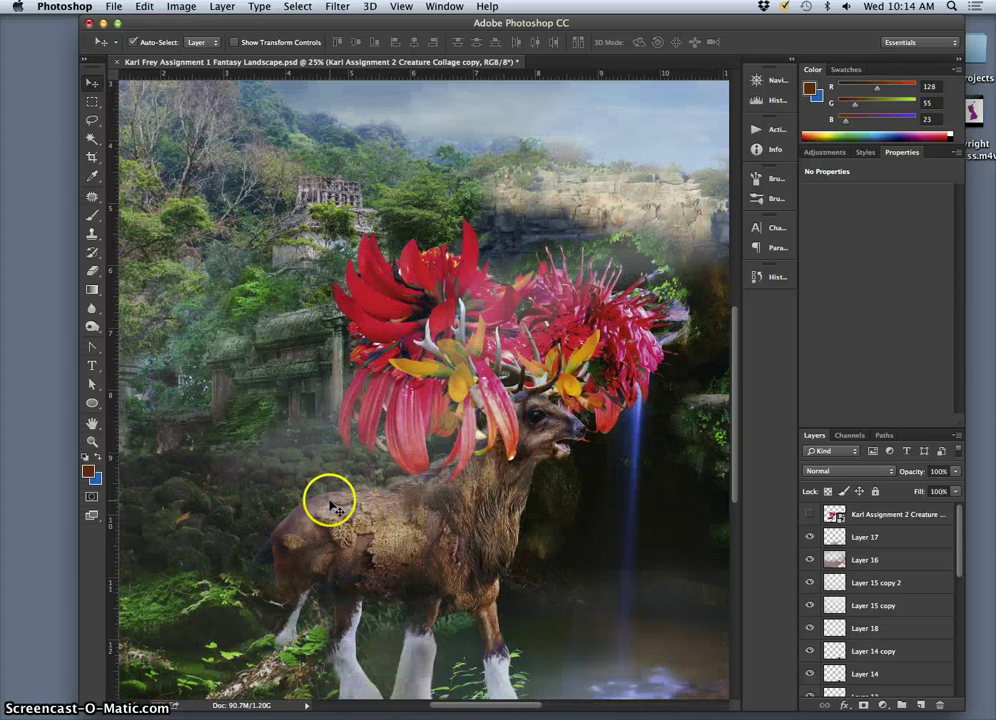
{"action": "scroll", "coordinate": [822, 535], "scroll_direction": "down", "scroll_amount": 5}
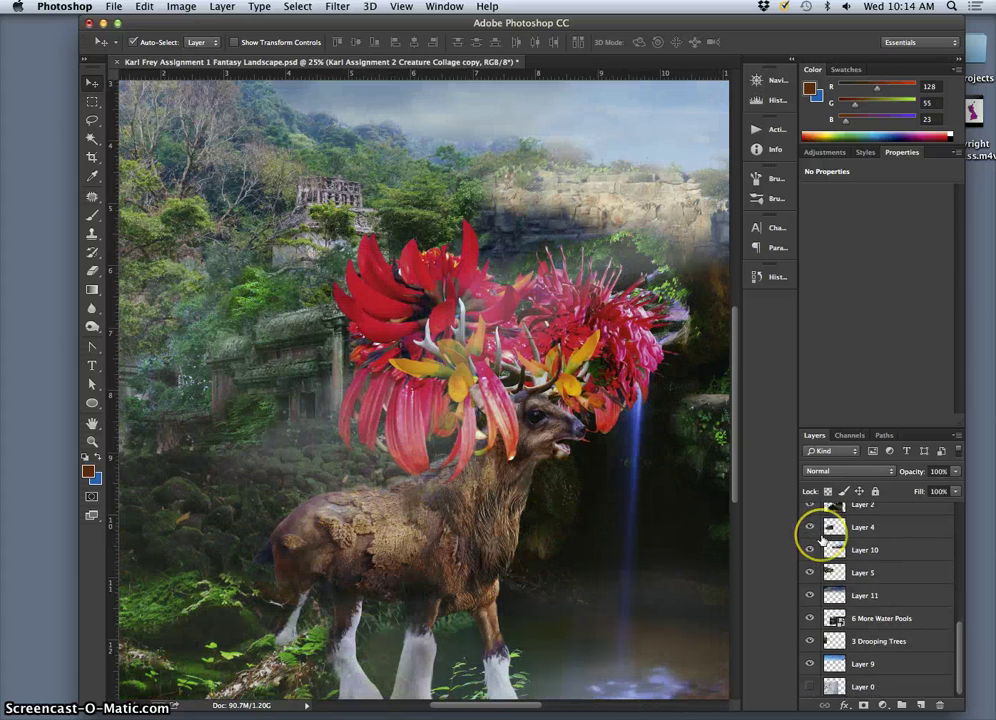
{"action": "scroll", "coordinate": [812, 555], "scroll_direction": "up", "scroll_amount": 1}
{"action": "right_click", "coordinate": [816, 561]}
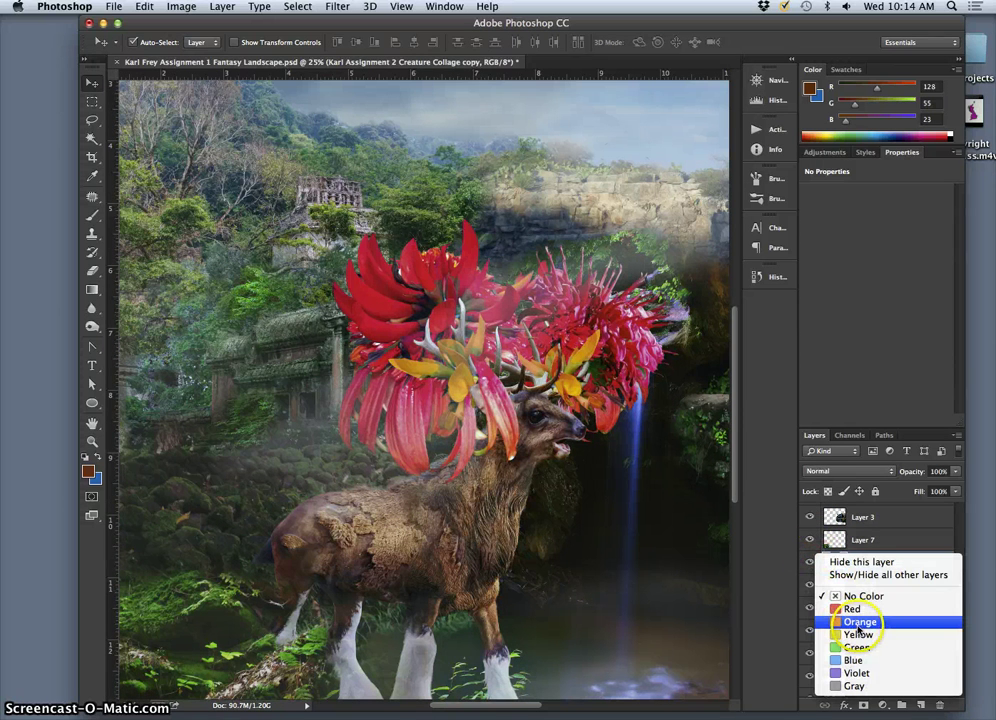
{"action": "left_click", "coordinate": [859, 622]}
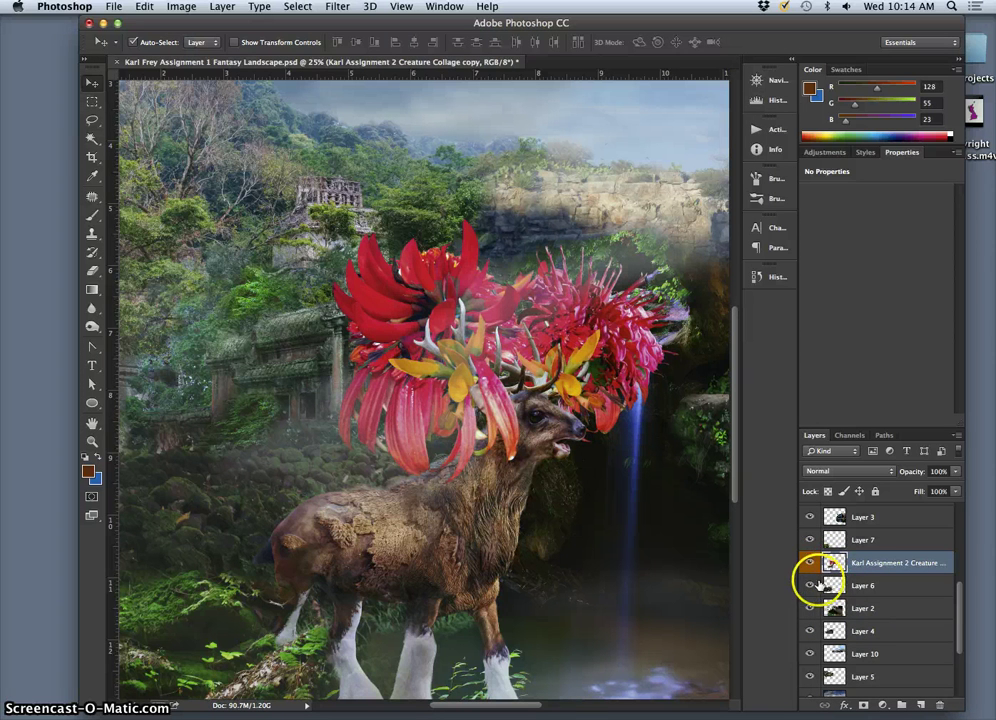
{"action": "left_click", "coordinate": [811, 564]}
{"action": "left_click", "coordinate": [810, 564]}
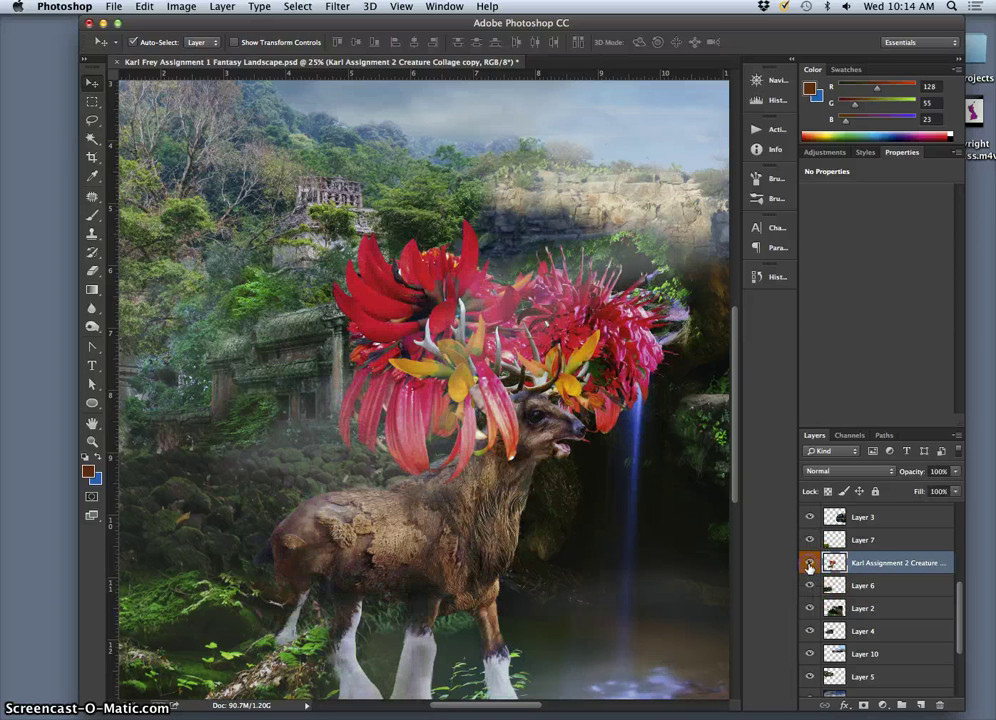
{"action": "left_click", "coordinate": [810, 564]}
{"action": "left_click", "coordinate": [810, 564]}
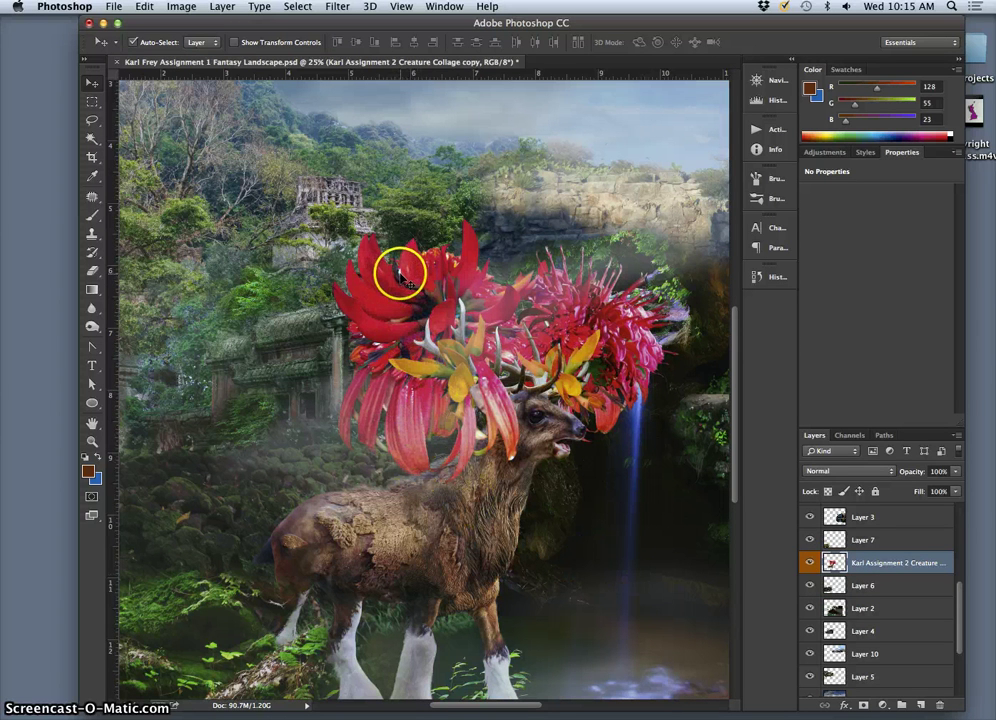
{"action": "left_click", "coordinate": [92, 138]}
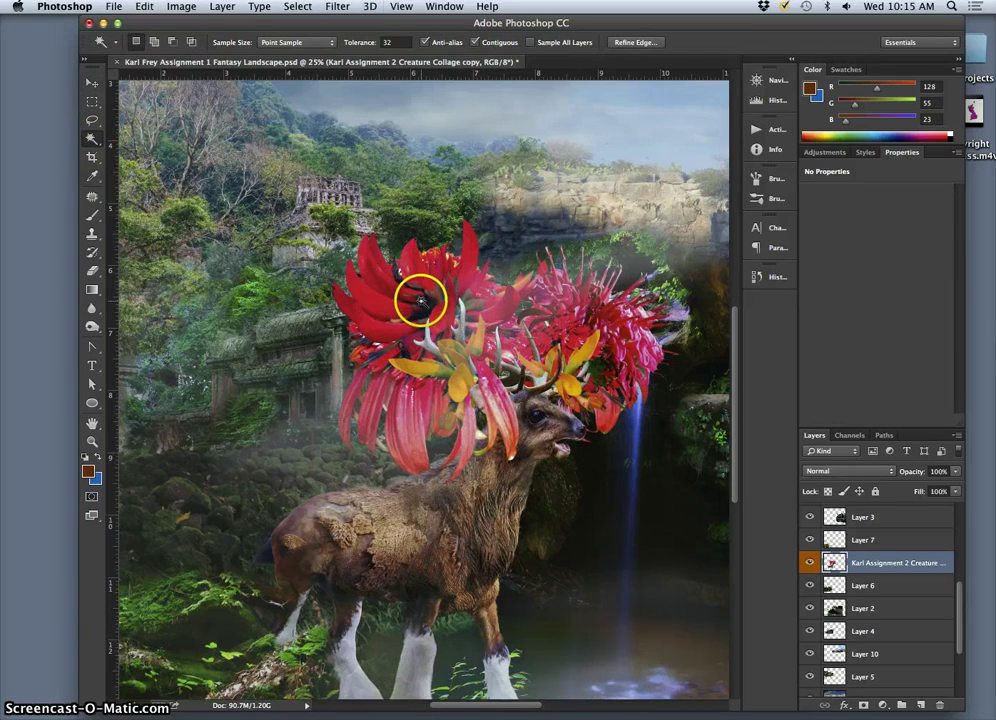
{"action": "key", "text": "super+plus"}
{"action": "key", "text": "super+plus"}
{"action": "key", "text": "super+plus"}
{"action": "scroll", "coordinate": [367, 298], "scroll_direction": "up", "scroll_amount": 3}
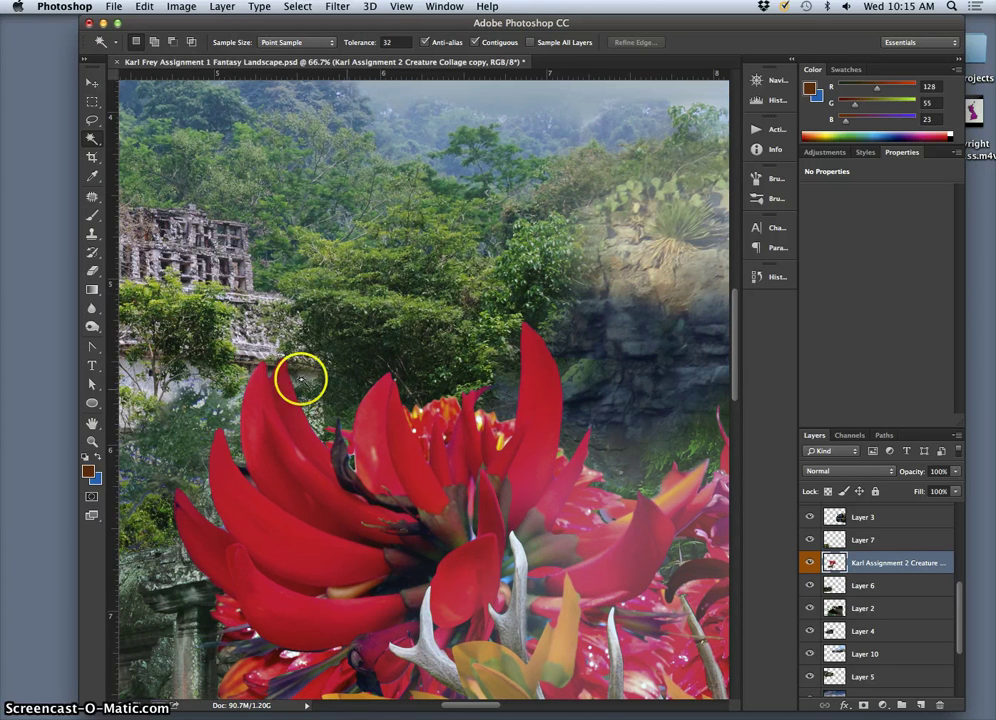
{"action": "left_click", "coordinate": [94, 272]}
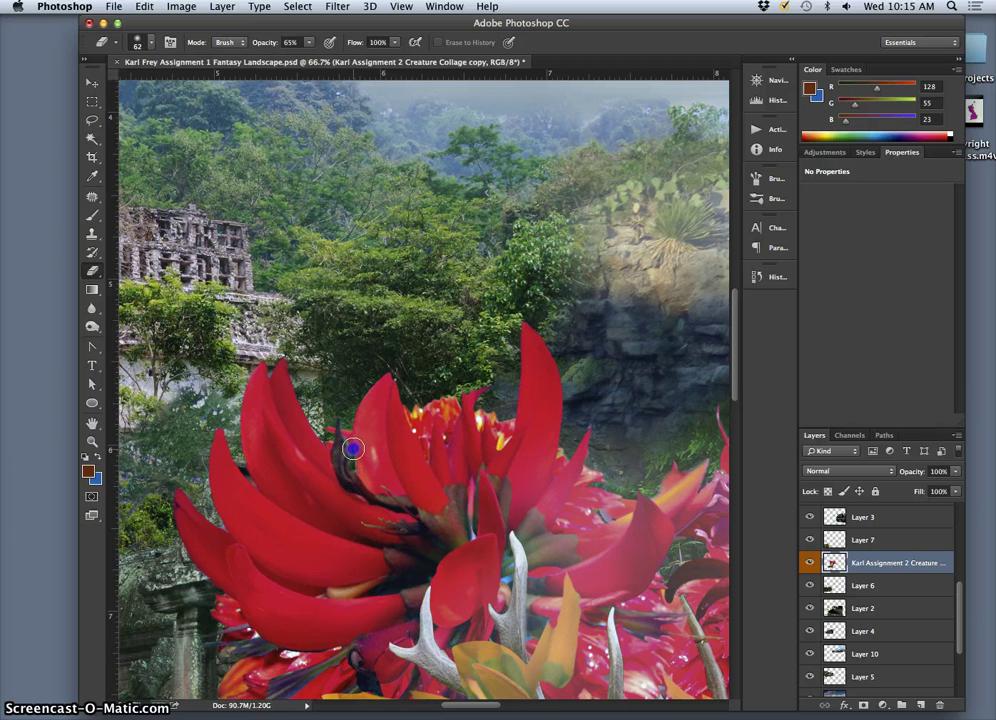
{"action": "mouse_move", "coordinate": [354, 443]}
{"action": "left_mouse_down"}
{"action": "mouse_move", "coordinate": [349, 462]}
{"action": "mouse_move", "coordinate": [347, 450]}
{"action": "left_mouse_up"}
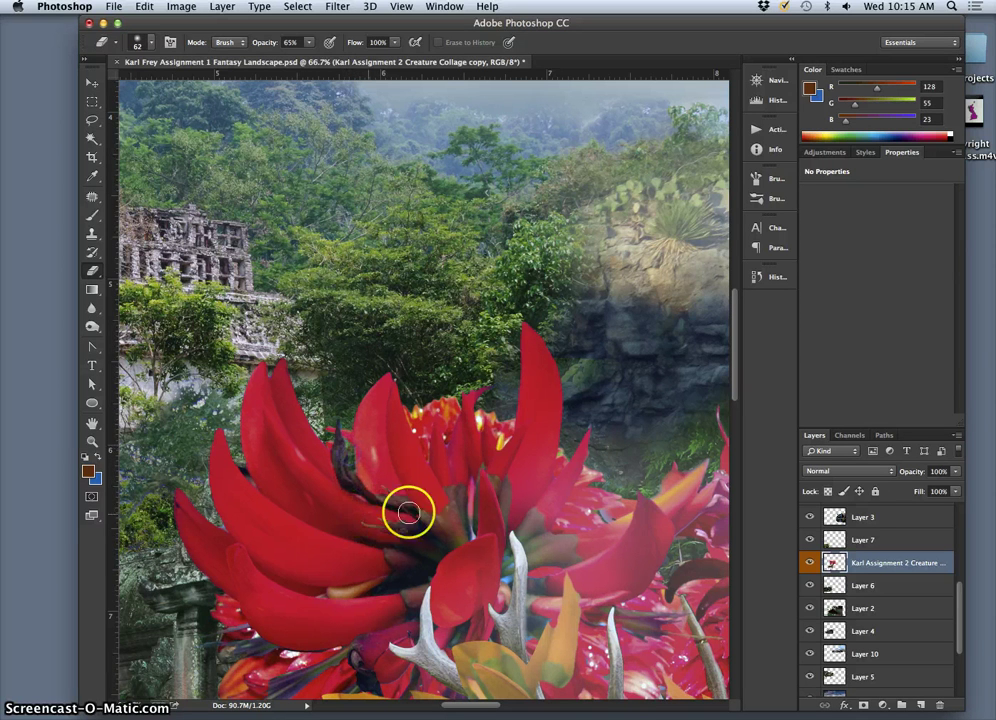
{"action": "mouse_move", "coordinate": [536, 476]}
{"action": "left_mouse_down"}
{"action": "mouse_move", "coordinate": [474, 322]}
{"action": "mouse_move", "coordinate": [470, 275]}
{"action": "mouse_move", "coordinate": [470, 380]}
{"action": "left_mouse_up"}
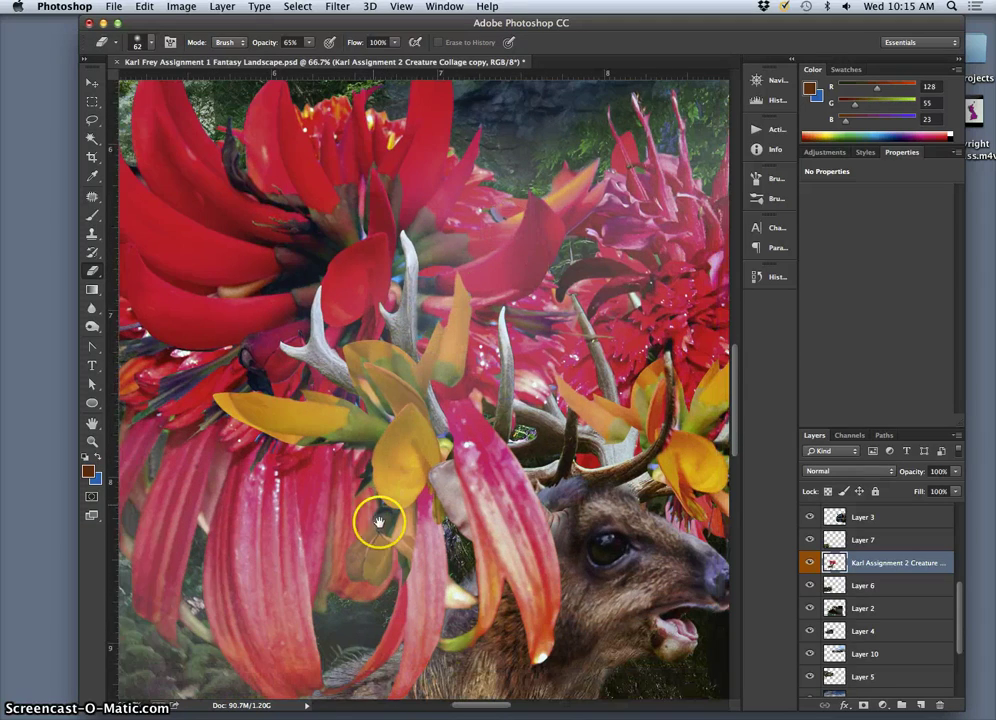
{"action": "left_click_drag", "start_coordinate": [500, 560], "coordinate": [438, 397]}
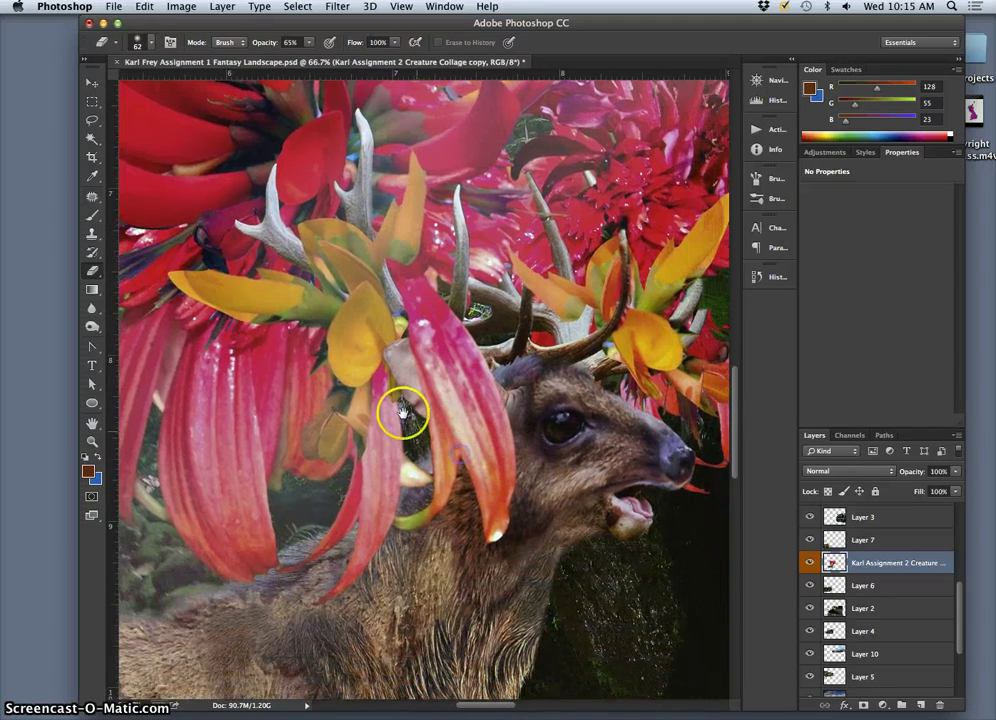
{"action": "key", "text": "super+minus"}
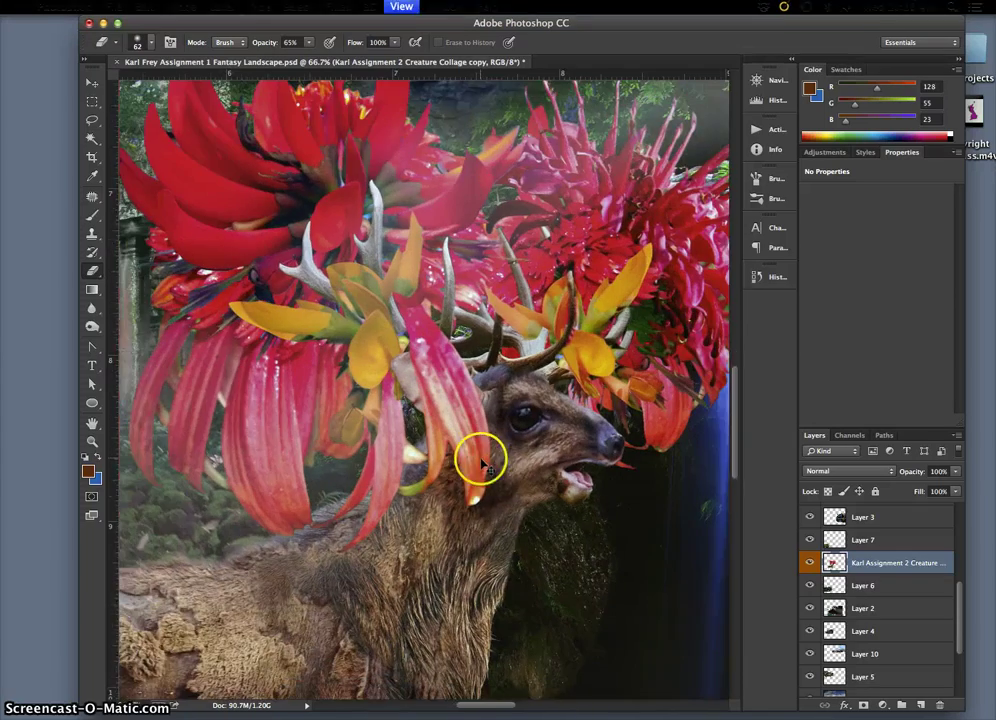
{"action": "key", "text": "super+minus"}
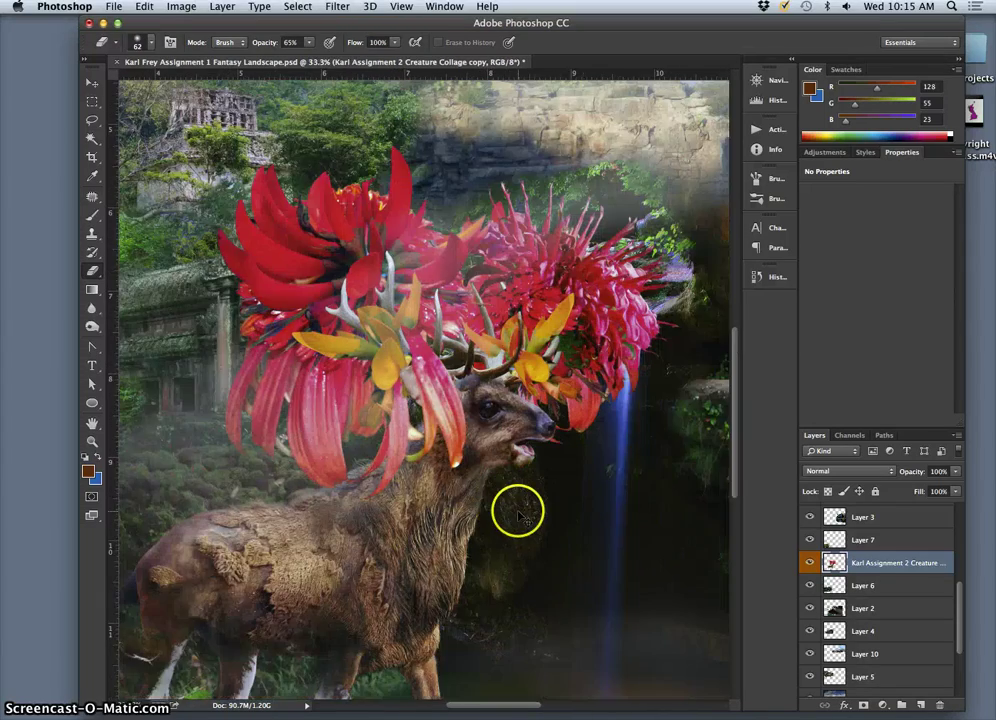
{"action": "key", "text": "super+minus"}
{"action": "key", "text": "super+plus"}
{"action": "key", "text": "super+plus"}
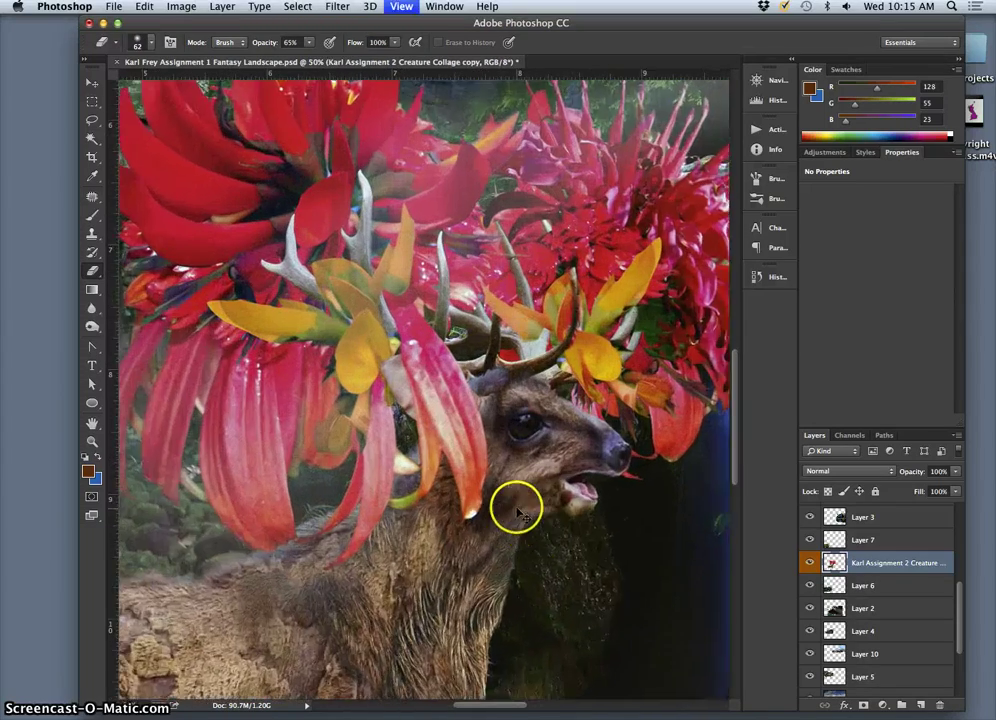
{"action": "key", "text": "super+plus"}
Set Clone Stamp sampling to Current Layer and zoom out to 12.5% to see the whole scene.
{"action": "left_click", "coordinate": [91, 237]}
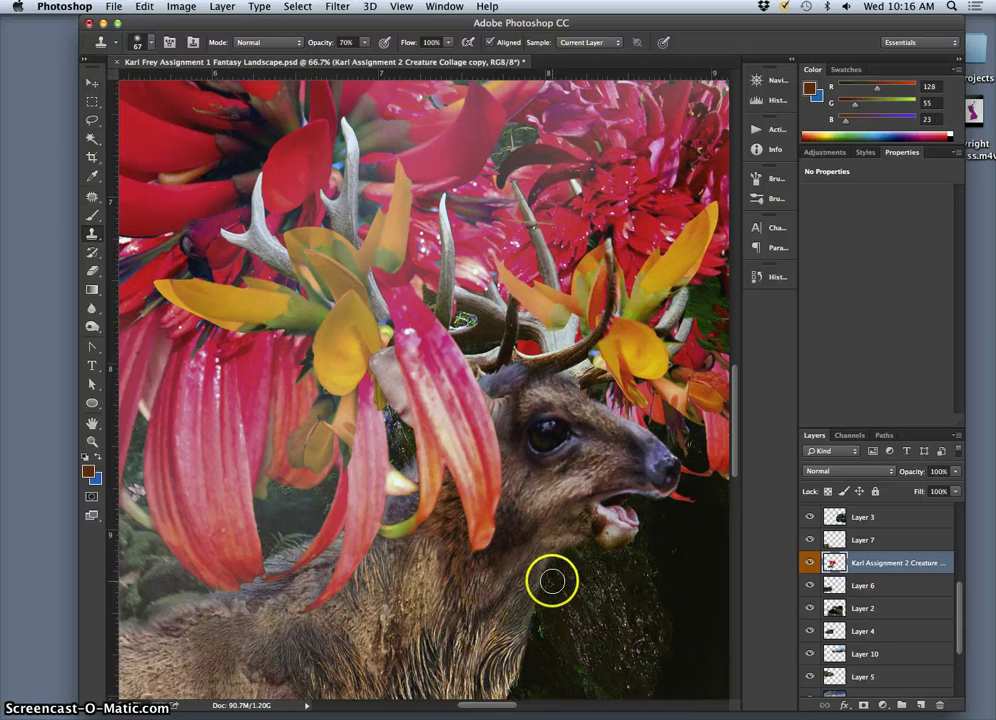
{"action": "key", "text": "super+minus"}
{"action": "key", "text": "super+minus"}
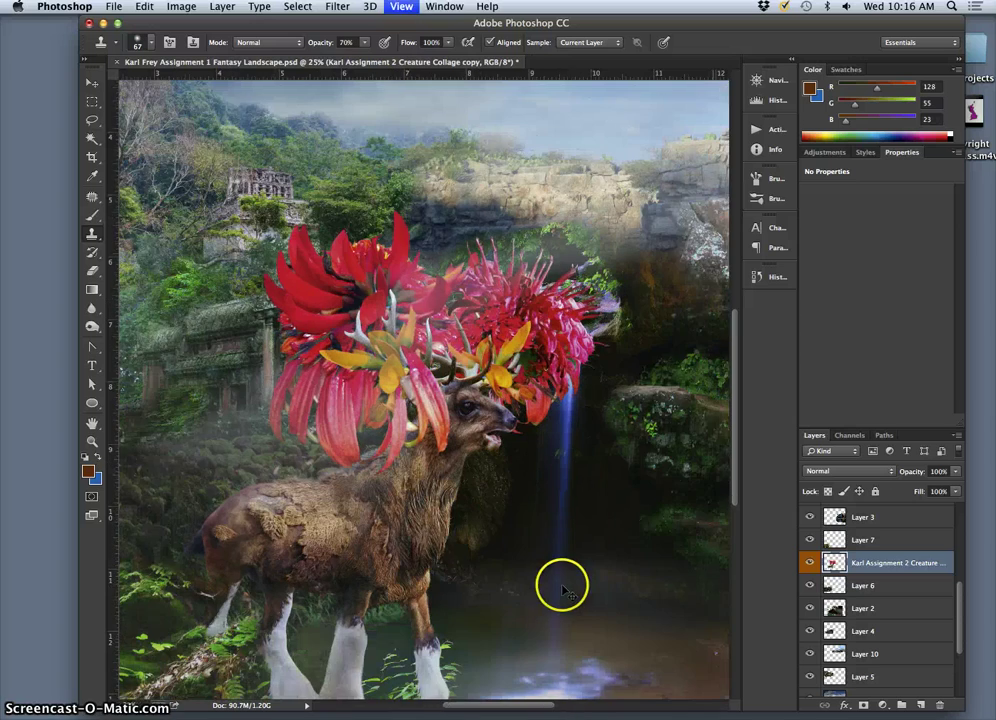
{"action": "key", "text": "super+minus"}
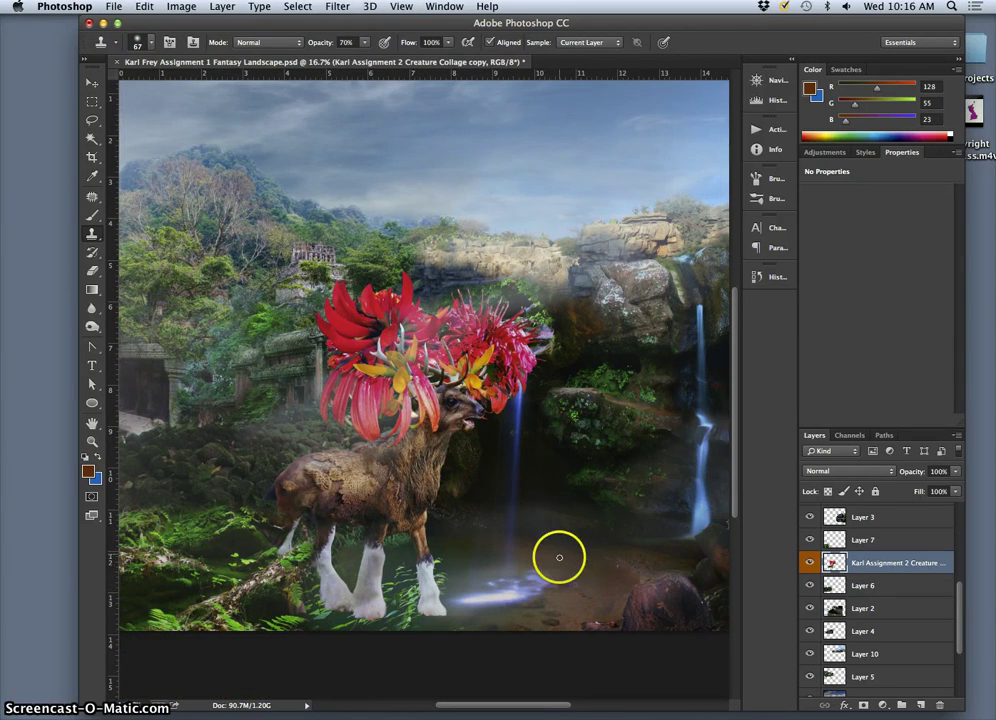
{"action": "key", "text": "super+minus"}
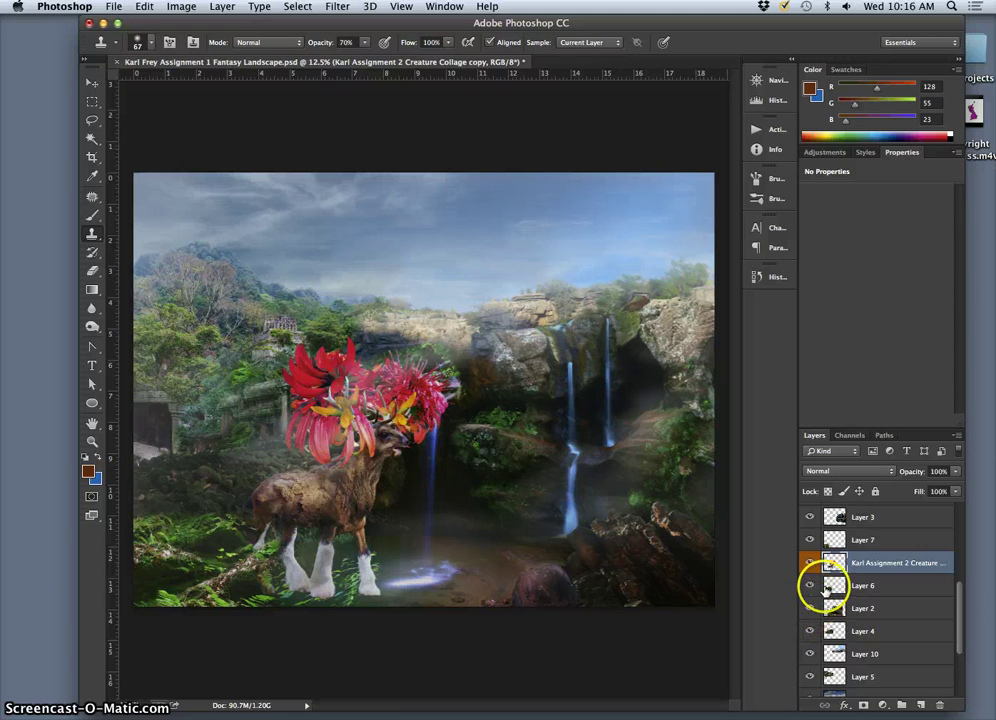
Duplicate the creature layer and add a new empty layer above the copy.
{"action": "left_click", "coordinate": [850, 568]}
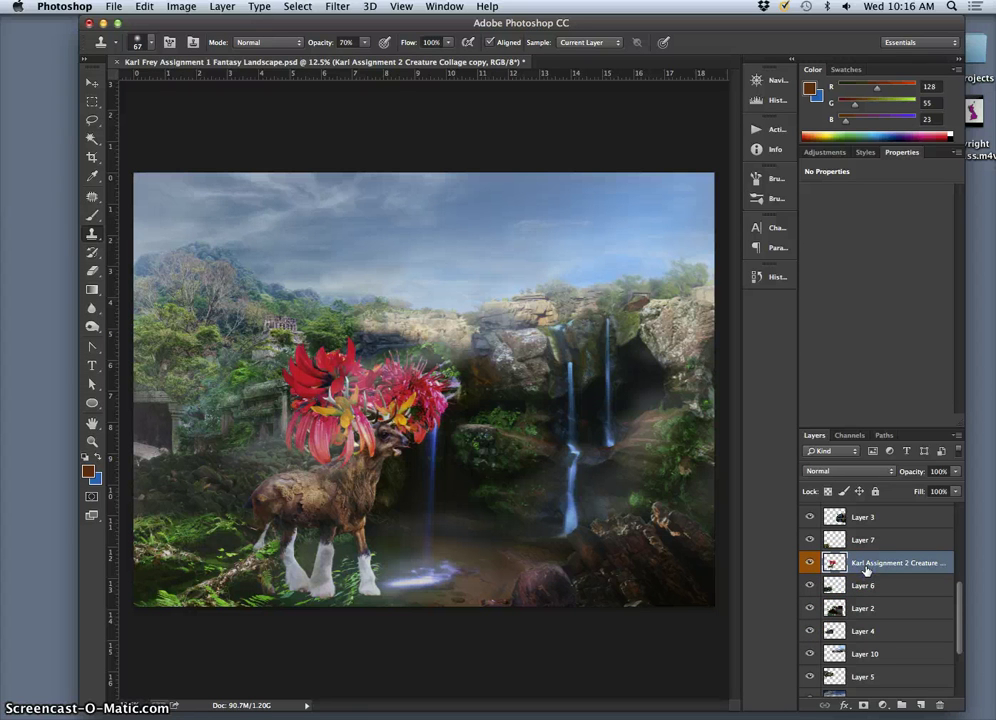
{"action": "key", "text": "super+j"}
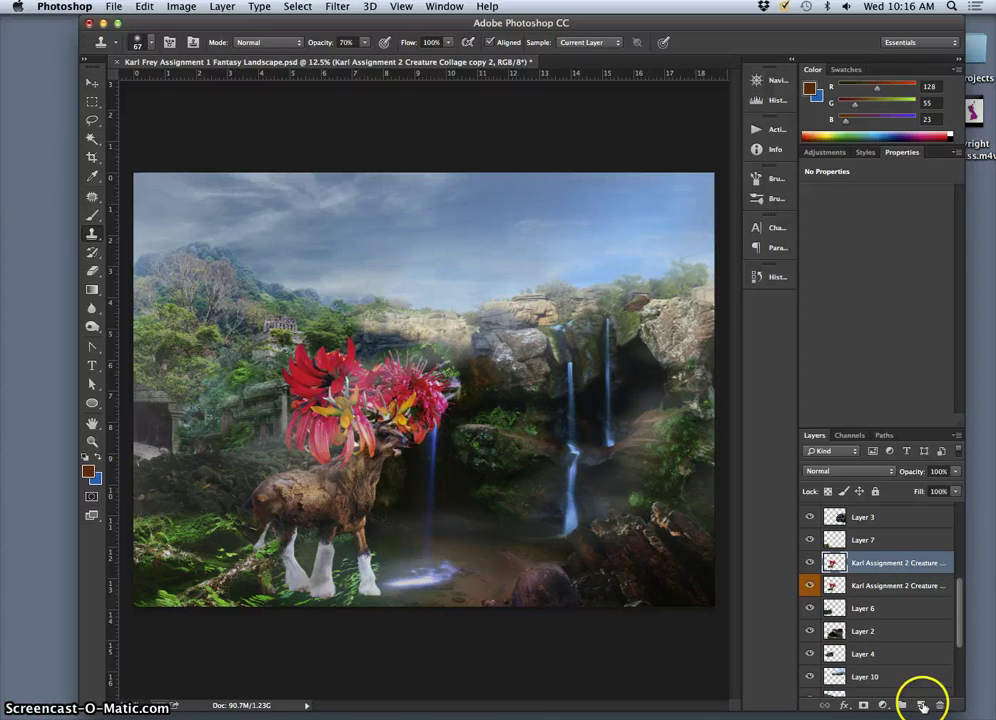
{"action": "left_click", "coordinate": [920, 705]}
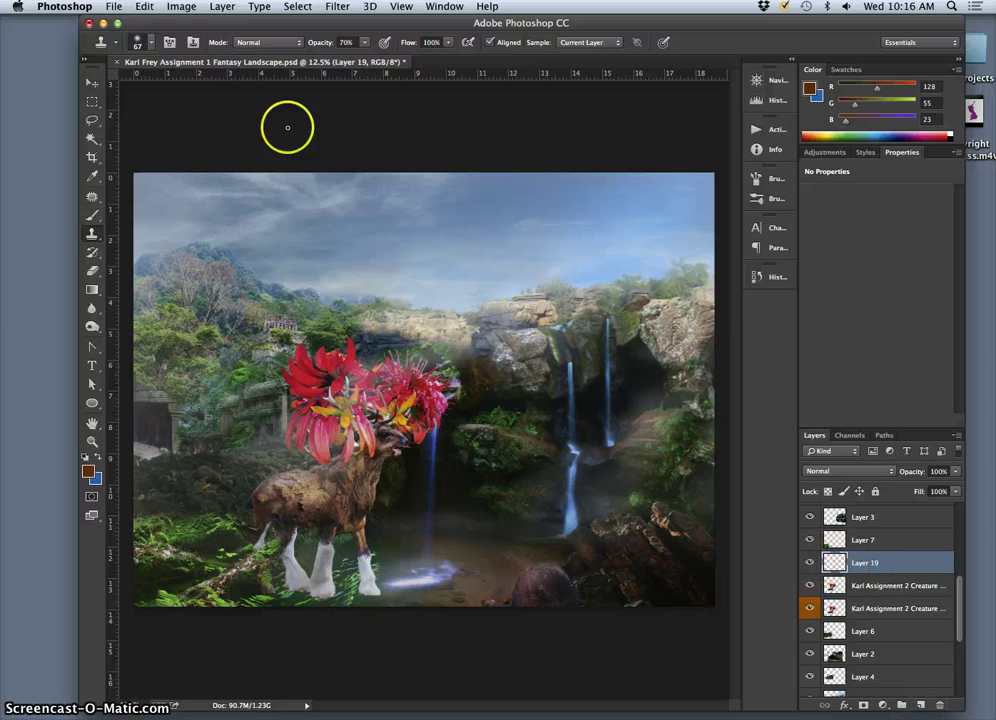
Fill the new Layer 19 with 50% Gray using Edit > Fill.
{"action": "left_click", "coordinate": [146, 8]}
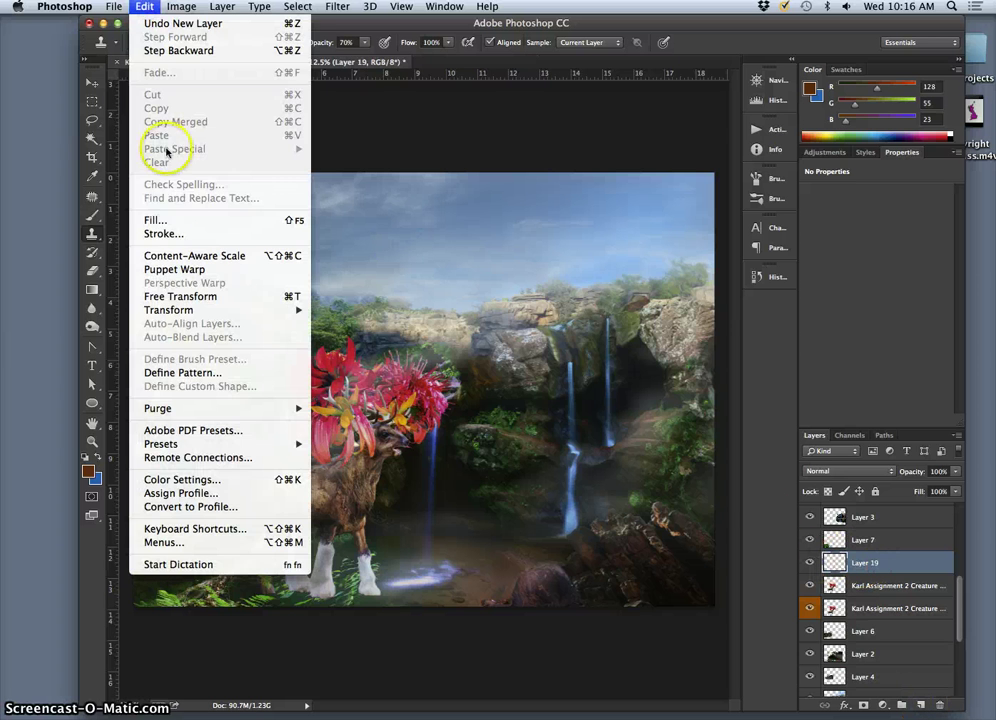
{"action": "left_click", "coordinate": [176, 216]}
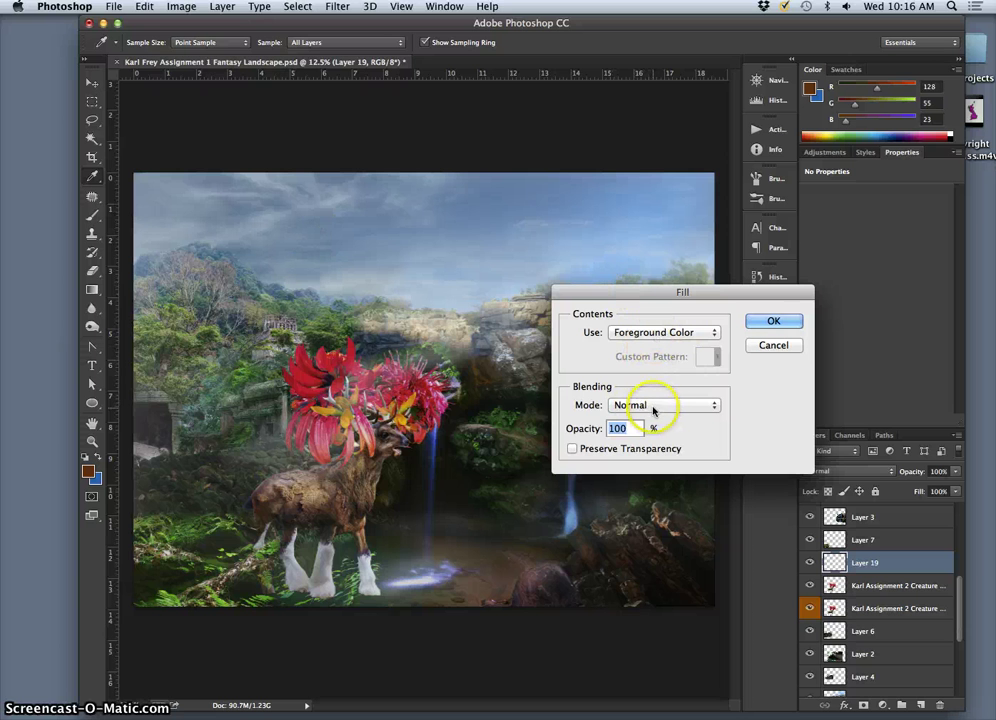
{"action": "left_click", "coordinate": [651, 408]}
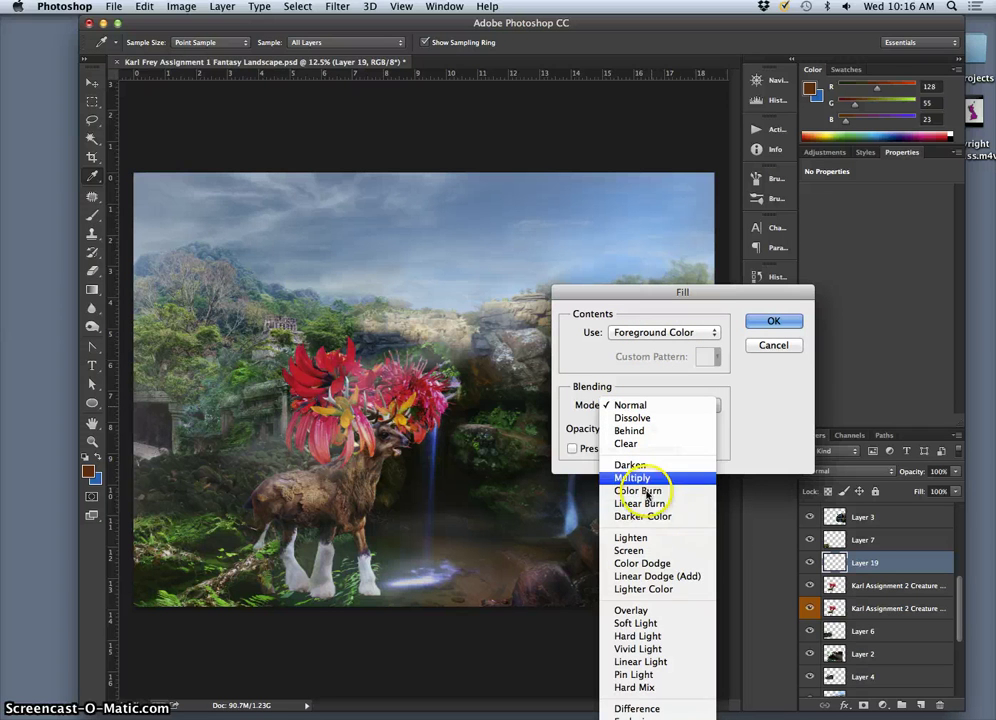
{"action": "left_click", "coordinate": [638, 380]}
{"action": "left_click", "coordinate": [646, 330]}
{"action": "left_click", "coordinate": [655, 440]}
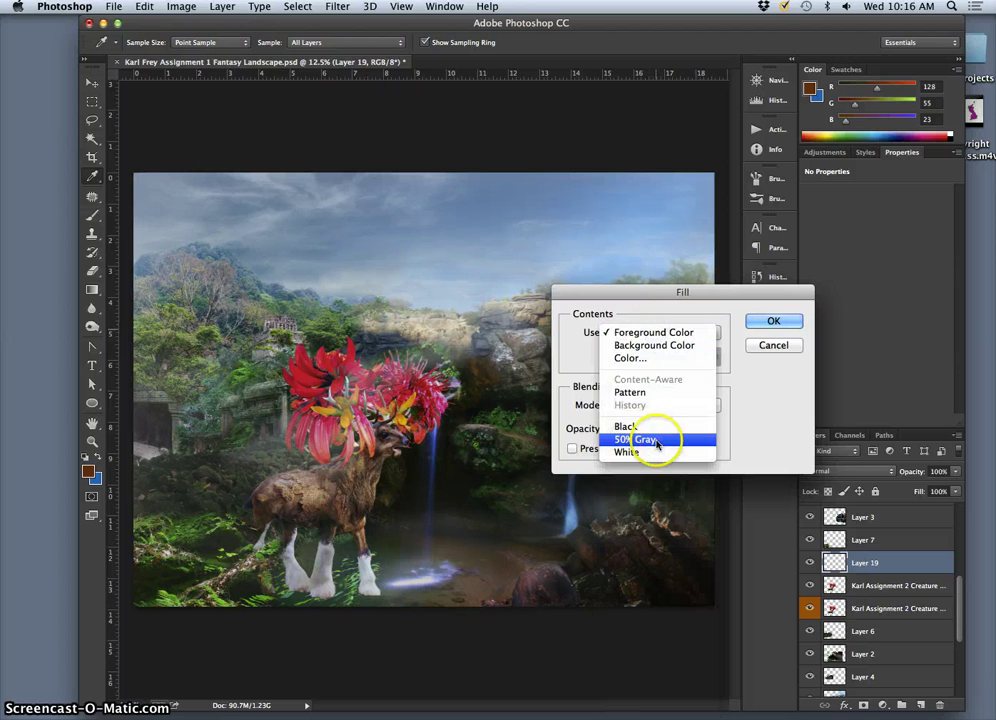
{"action": "left_click", "coordinate": [764, 322]}
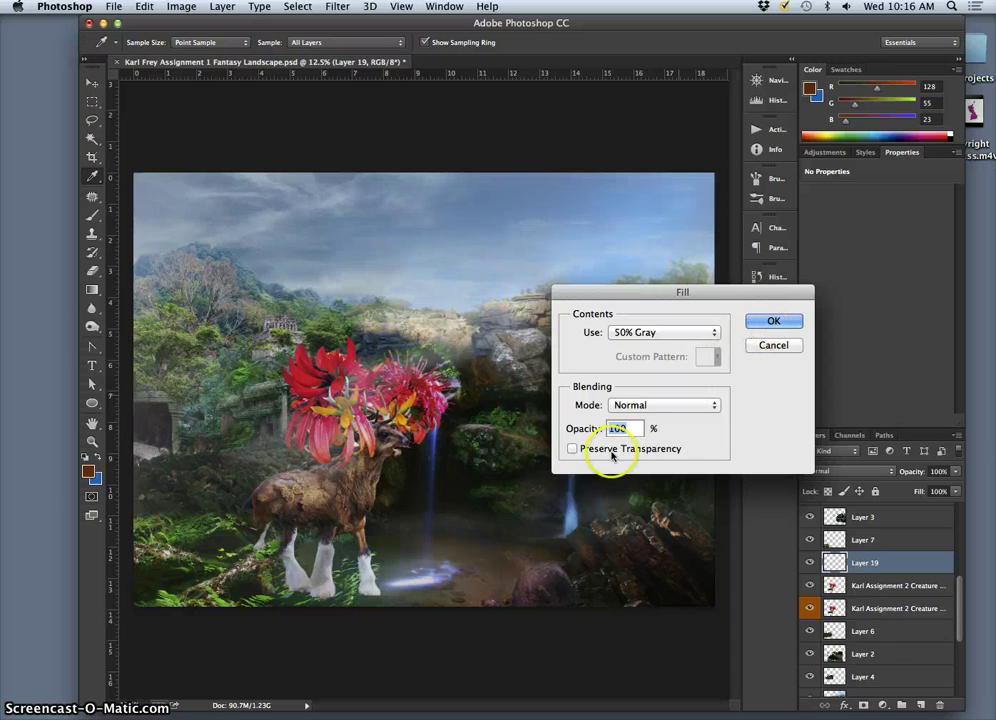
{"action": "left_click", "coordinate": [766, 322]}
Fill Layer 19 with 50% gray and drag it directly beneath the creature copy.
{"action": "key", "text": "s"}
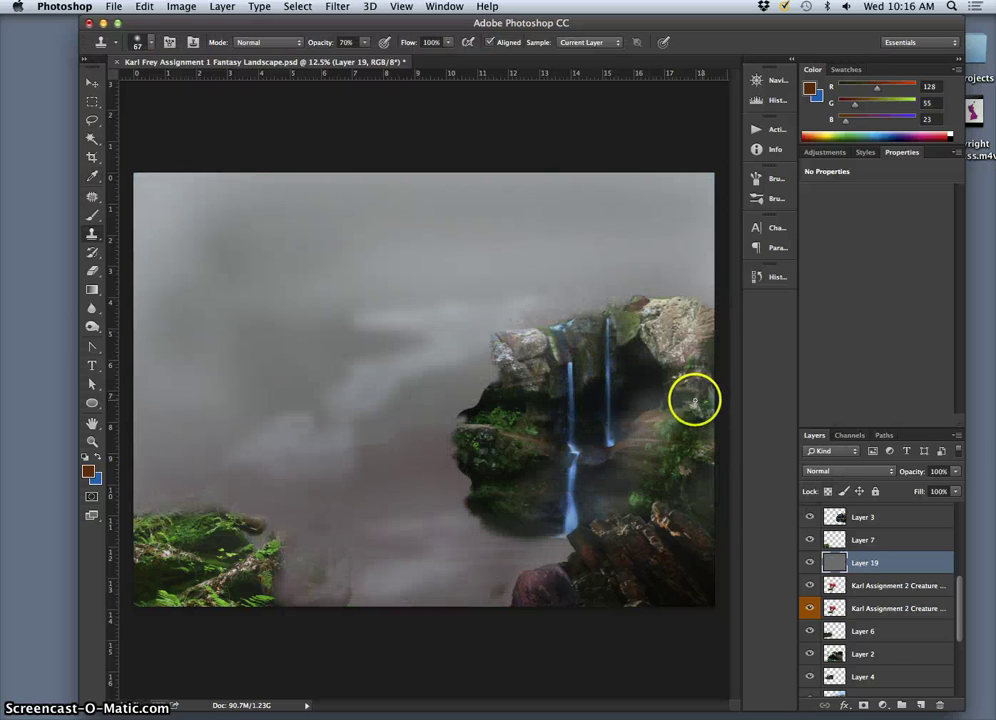
{"action": "left_click", "coordinate": [882, 568]}
{"action": "left_click_drag", "start_coordinate": [882, 568], "coordinate": [875, 594]}
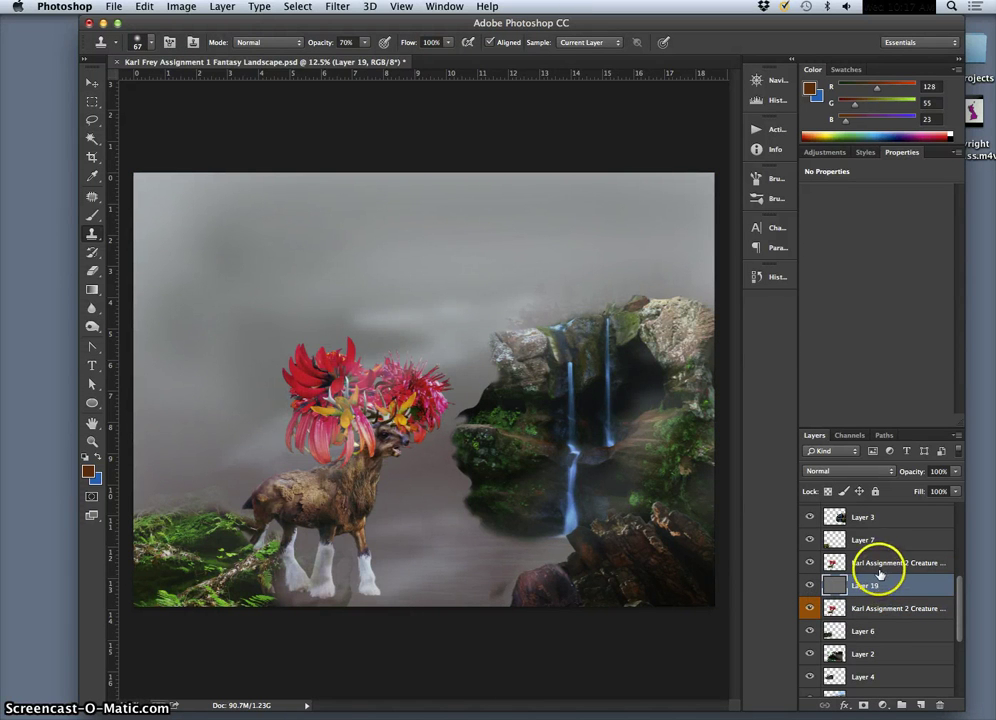
Select Layer 19 with the creature copy and move both two positions down the stack.
{"action": "left_click", "coordinate": [878, 567], "text": "shift"}
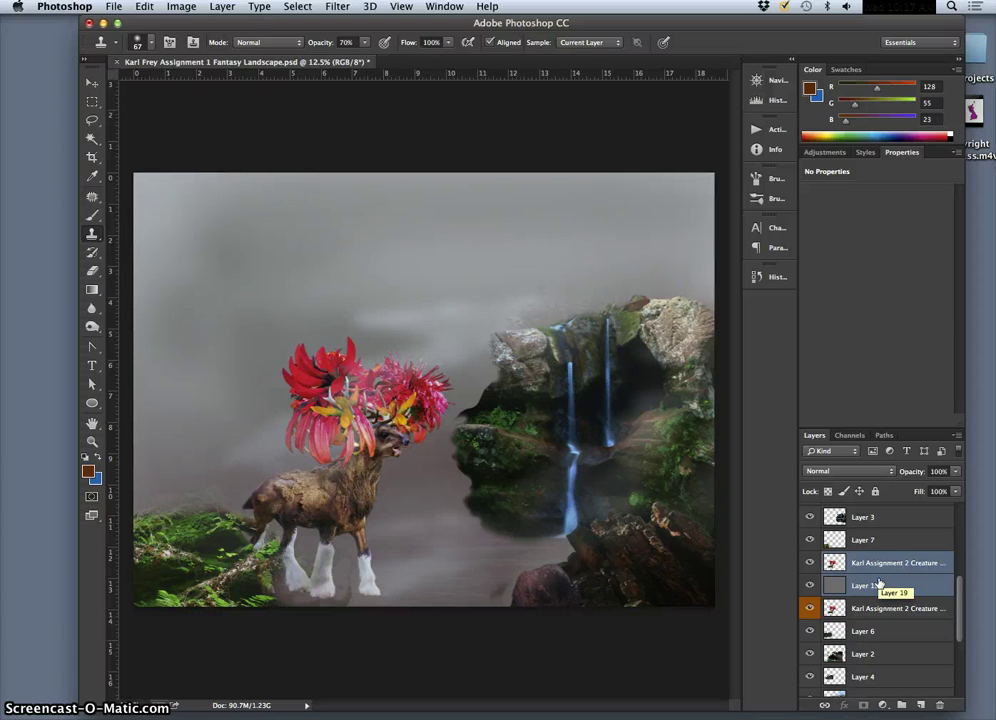
{"action": "key", "text": "super+bracketleft"}
{"action": "key", "text": "super+bracketleft"}
{"action": "key", "text": "super+bracketleft"}
{"action": "key", "text": "super+bracketleft"}
{"action": "key", "text": "super+bracketleft"}
{"action": "key", "text": "super+bracketleft"}
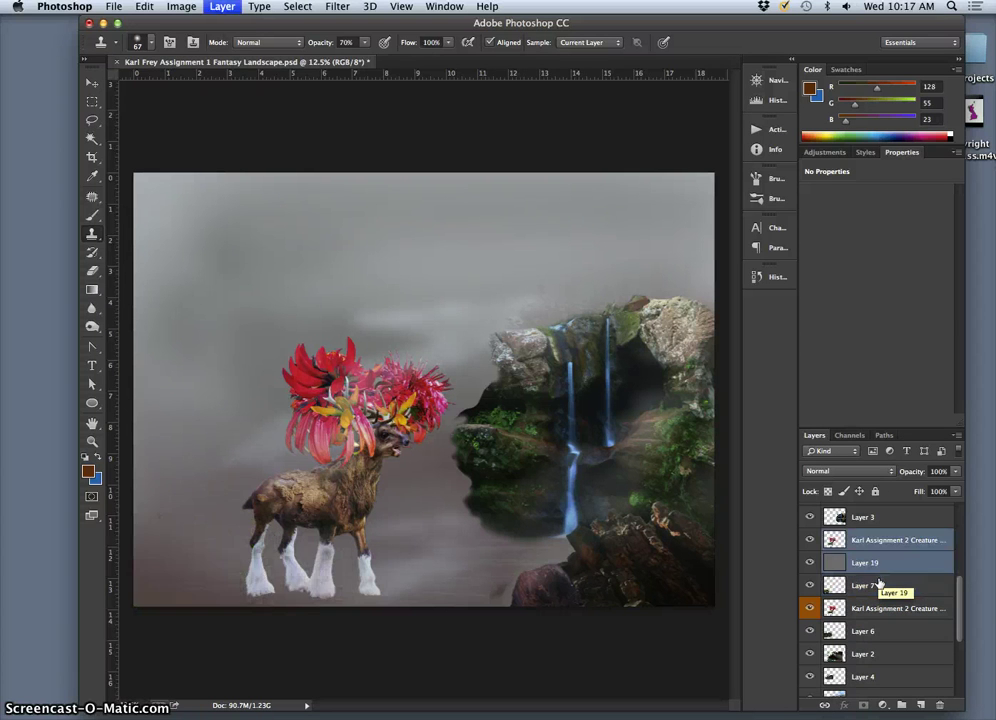
{"action": "key", "text": "super+bracketleft"}
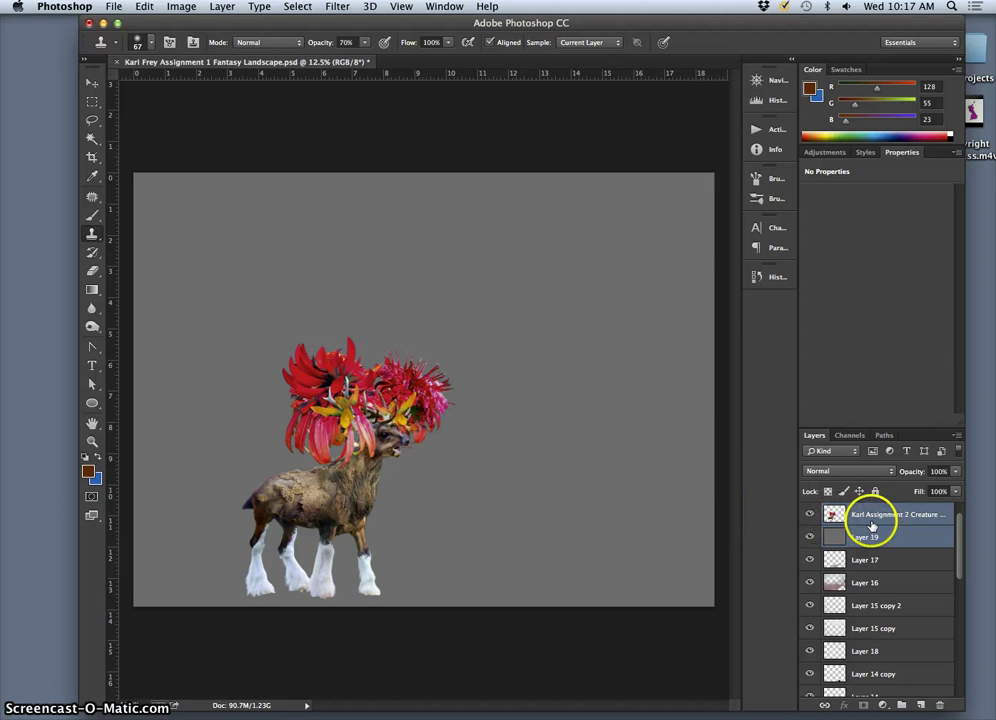
Select only gray Layer 19, switch to the Burn Tool, and toggle layer visibility to check it.
{"action": "left_click", "coordinate": [871, 535]}
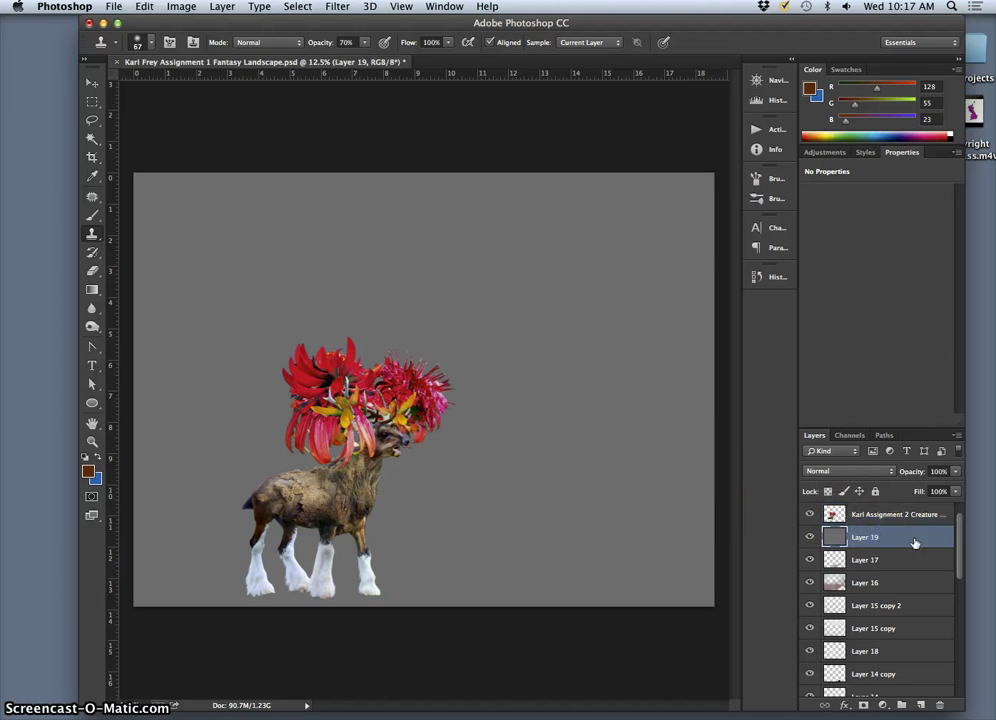
{"action": "left_click_drag", "start_coordinate": [879, 540], "coordinate": [849, 528]}
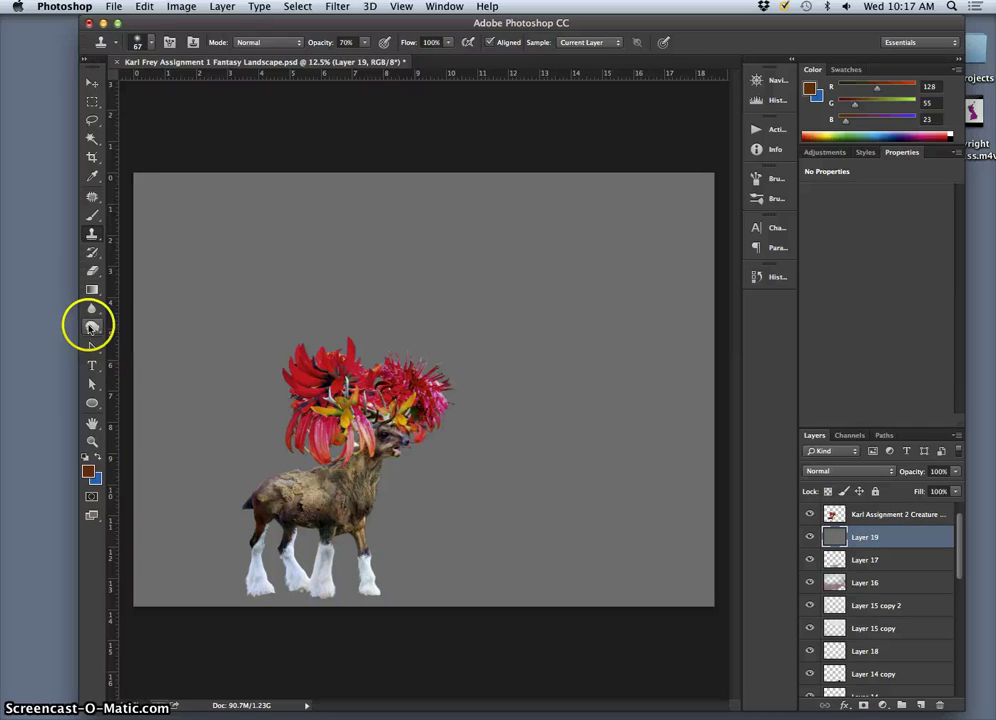
{"action": "left_click", "coordinate": [91, 327]}
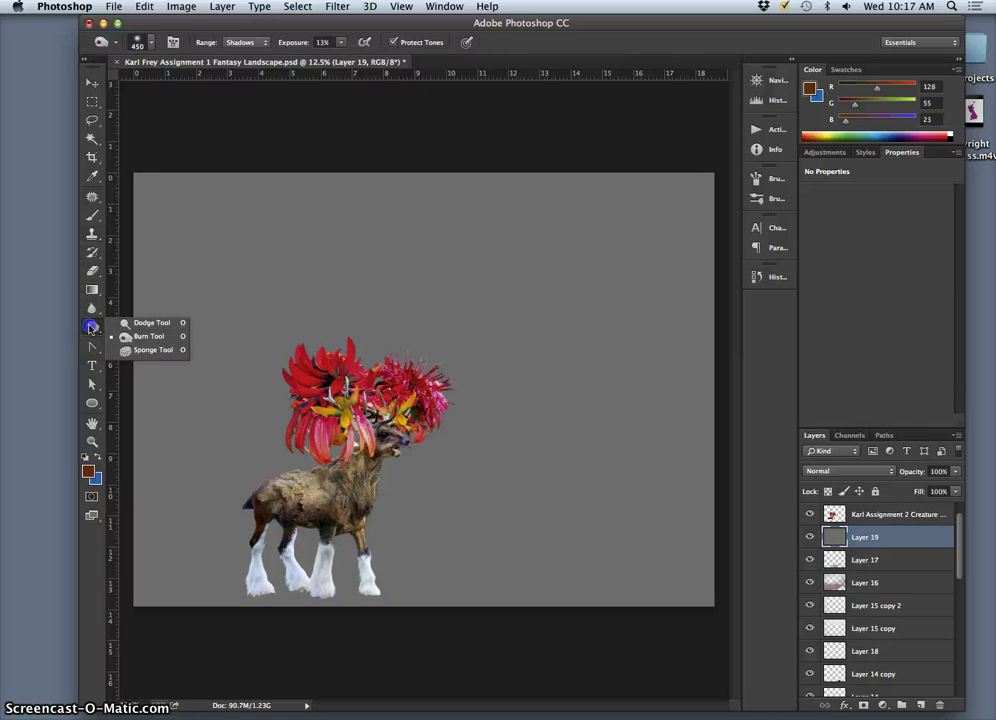
{"action": "left_click", "coordinate": [146, 336]}
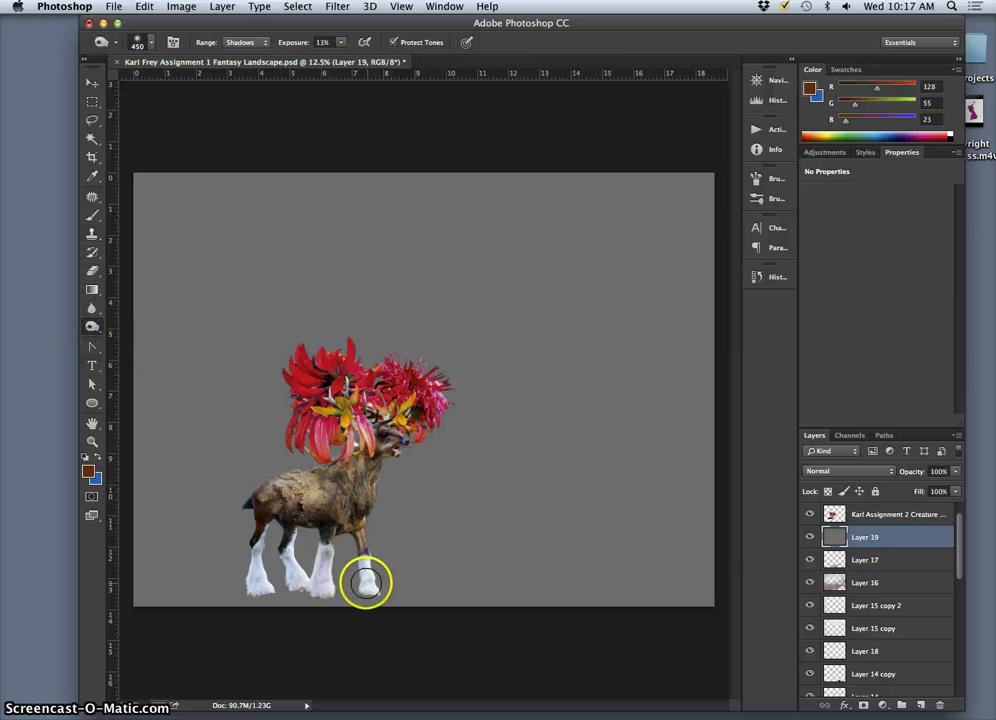
{"action": "left_click", "coordinate": [810, 537]}
{"action": "left_click", "coordinate": [810, 514]}
{"action": "left_click", "coordinate": [810, 514]}
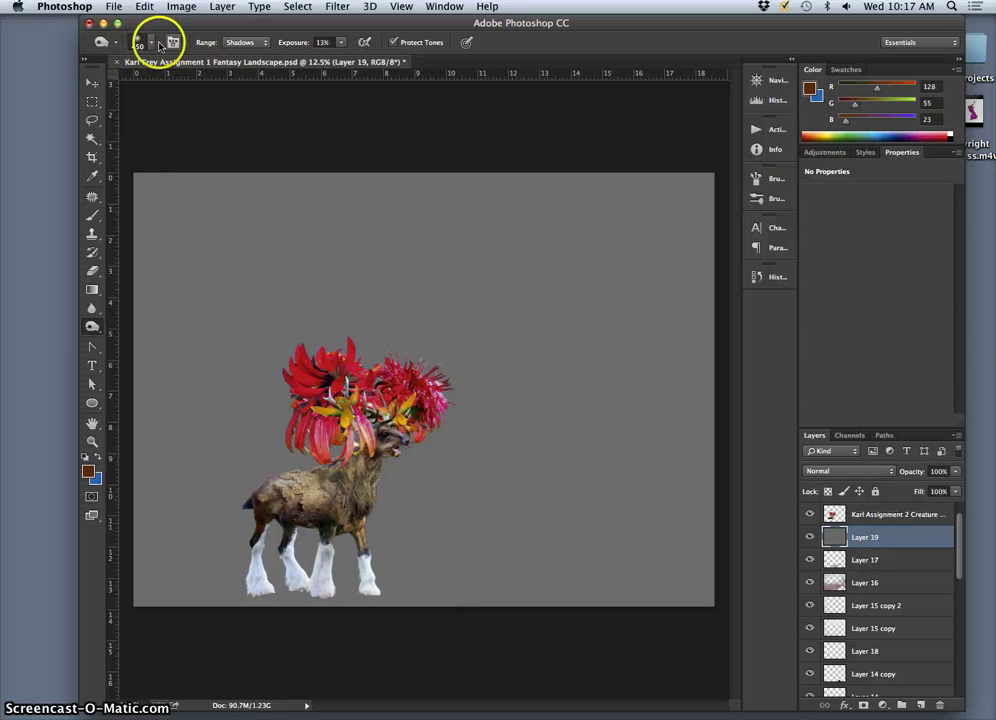
Burn a soft ground shadow beneath the deer's legs with Range set to Midtones.
{"action": "left_click", "coordinate": [240, 42]}
{"action": "left_click", "coordinate": [240, 52]}
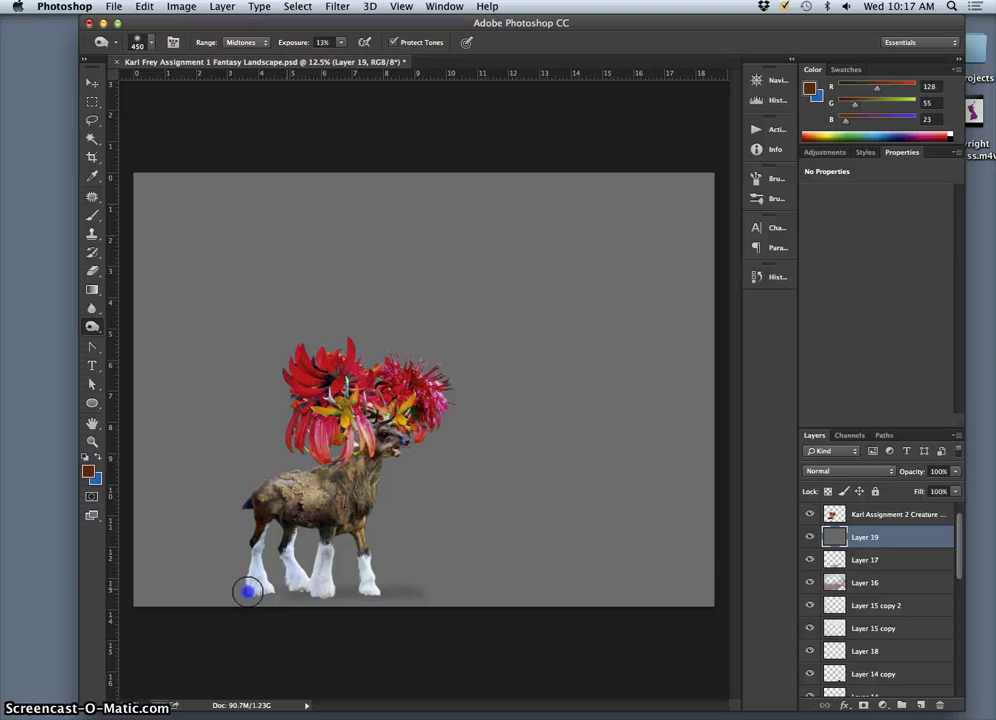
{"action": "left_click_drag", "start_coordinate": [247, 591], "coordinate": [390, 580]}
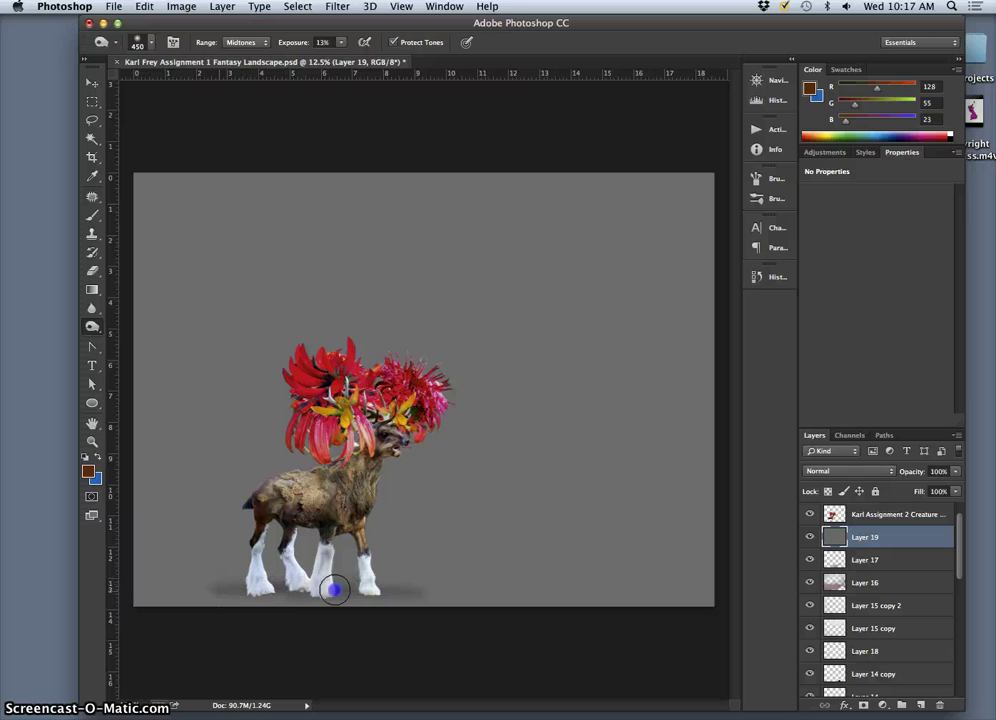